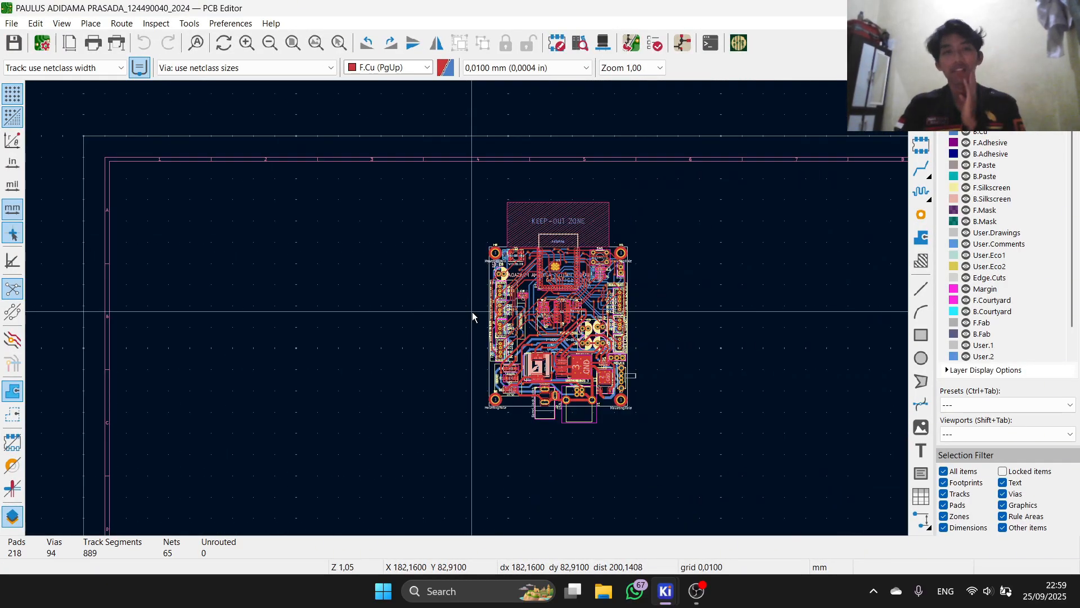
Step: Drag the mirrored back-silkscreen name text off the board into the empty area to its right
{"action": "scroll", "coordinate": [473, 317], "scroll_direction": "up", "scroll_amount": 5}
{"action": "scroll", "coordinate": [423, 354], "scroll_direction": "down", "scroll_amount": 3}
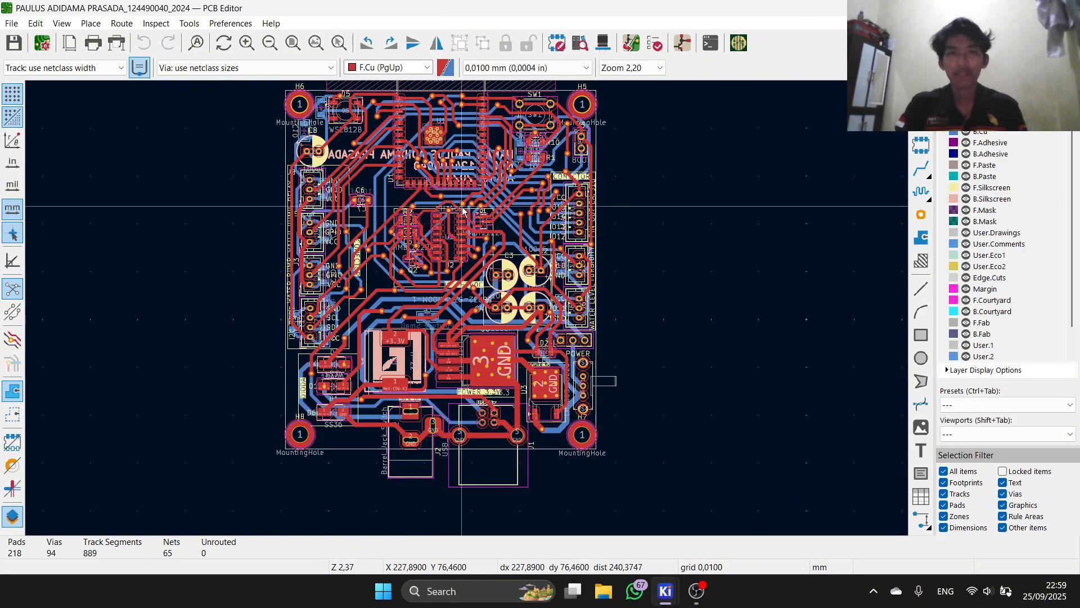
{"action": "scroll", "coordinate": [388, 147], "scroll_direction": "up", "scroll_amount": 5}
{"action": "scroll", "coordinate": [450, 304], "scroll_direction": "down", "scroll_amount": 5}
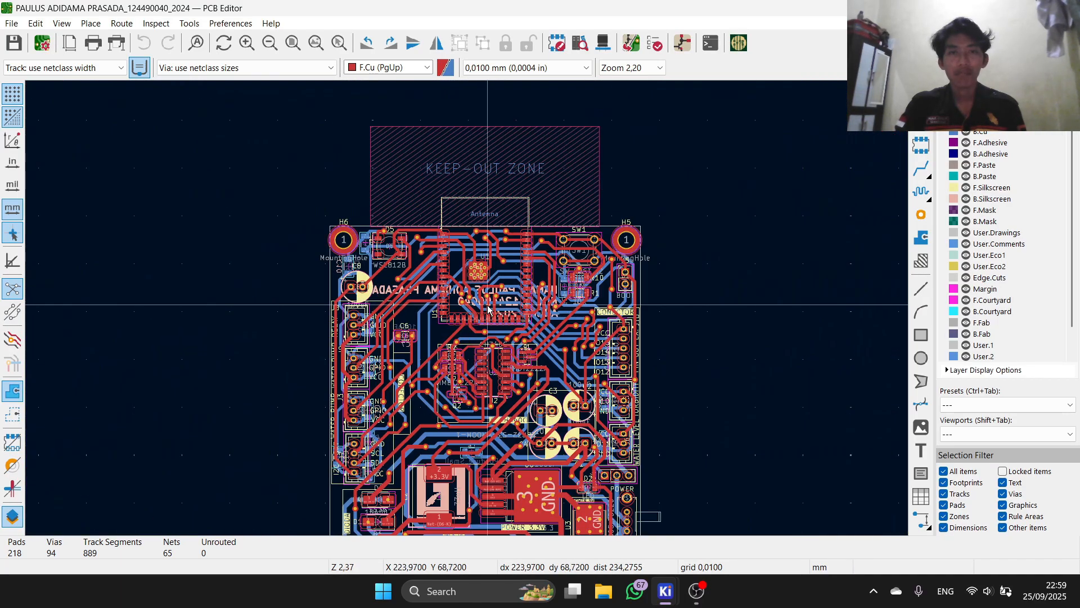
{"action": "scroll", "coordinate": [489, 309], "scroll_direction": "up", "scroll_amount": 3}
{"action": "left_click", "coordinate": [242, 277]}
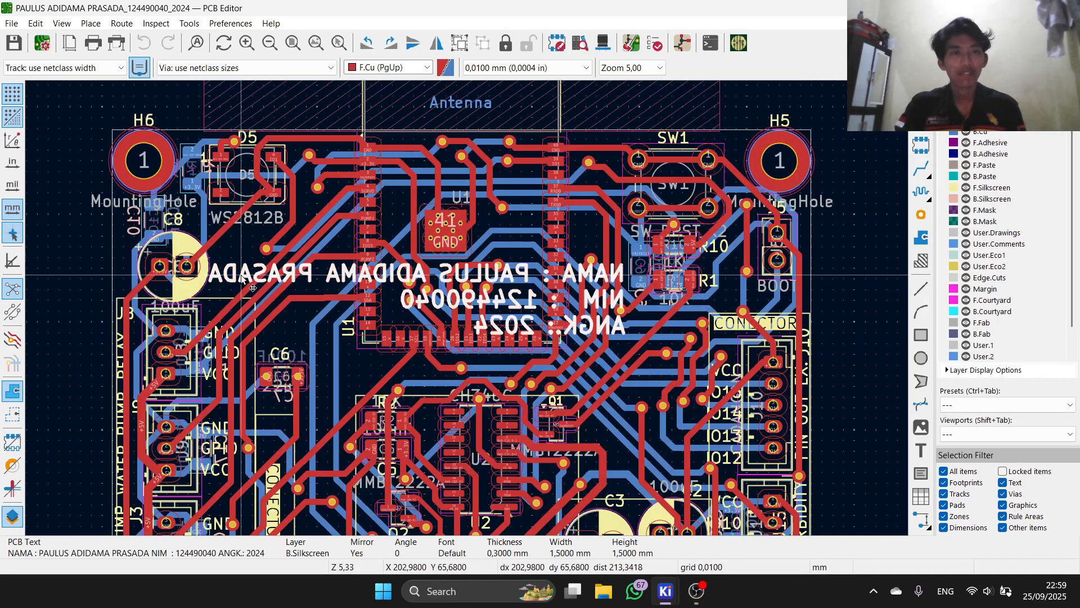
{"action": "scroll", "coordinate": [474, 309], "scroll_direction": "down", "scroll_amount": 3}
{"action": "scroll", "coordinate": [474, 311], "scroll_direction": "up", "scroll_amount": 2}
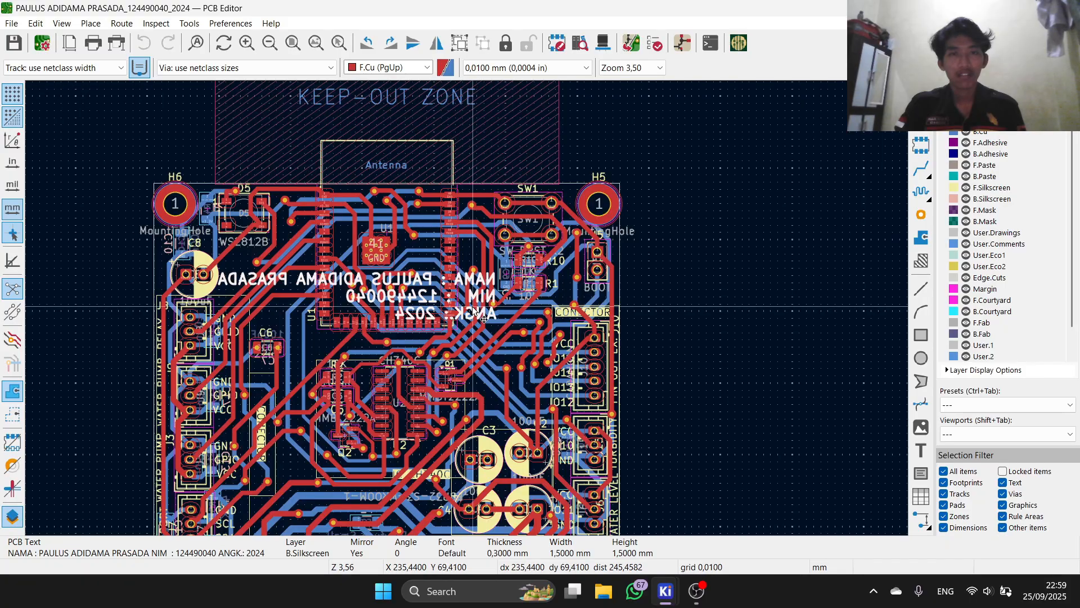
{"action": "left_click_drag", "start_coordinate": [482, 319], "coordinate": [893, 301]}
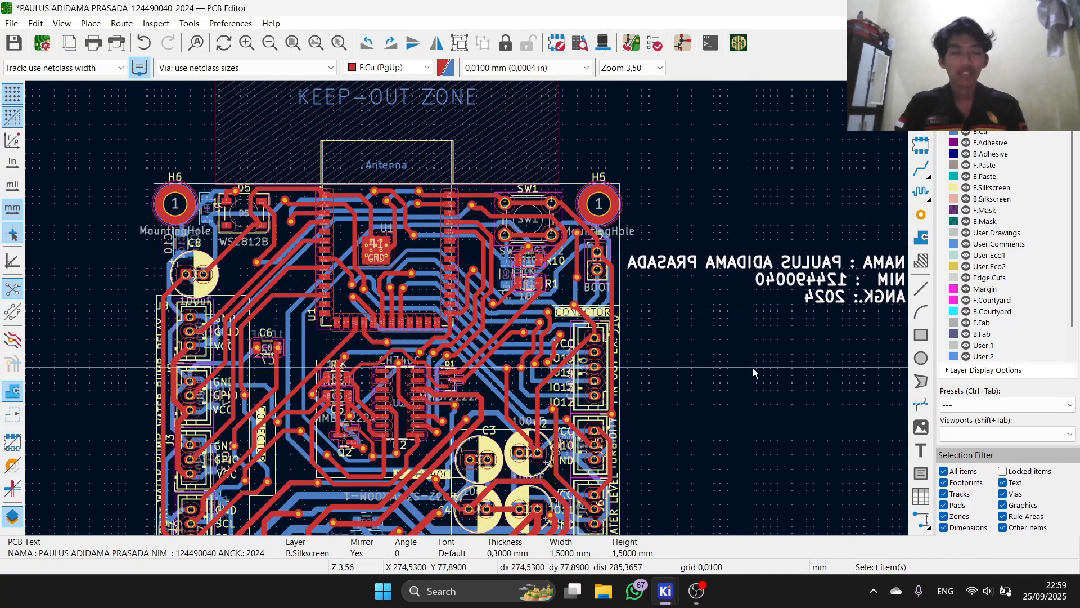
Step: Start a new text item right of the board with the name, student ID and 'ANGK. 2024' lines
{"action": "key", "text": "ctrl+shift+t"}
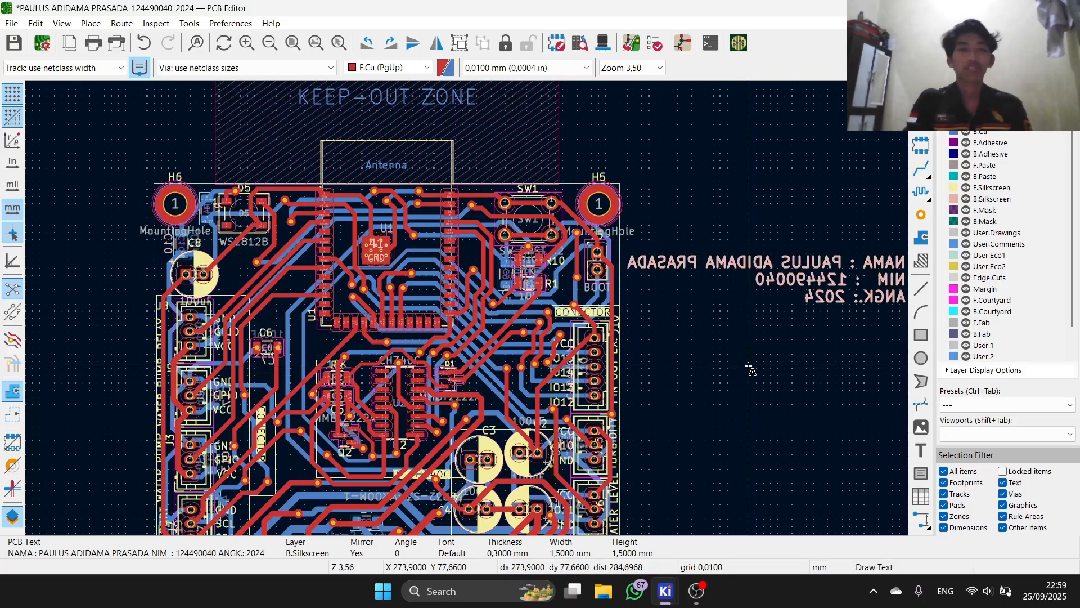
{"action": "left_click", "coordinate": [749, 367]}
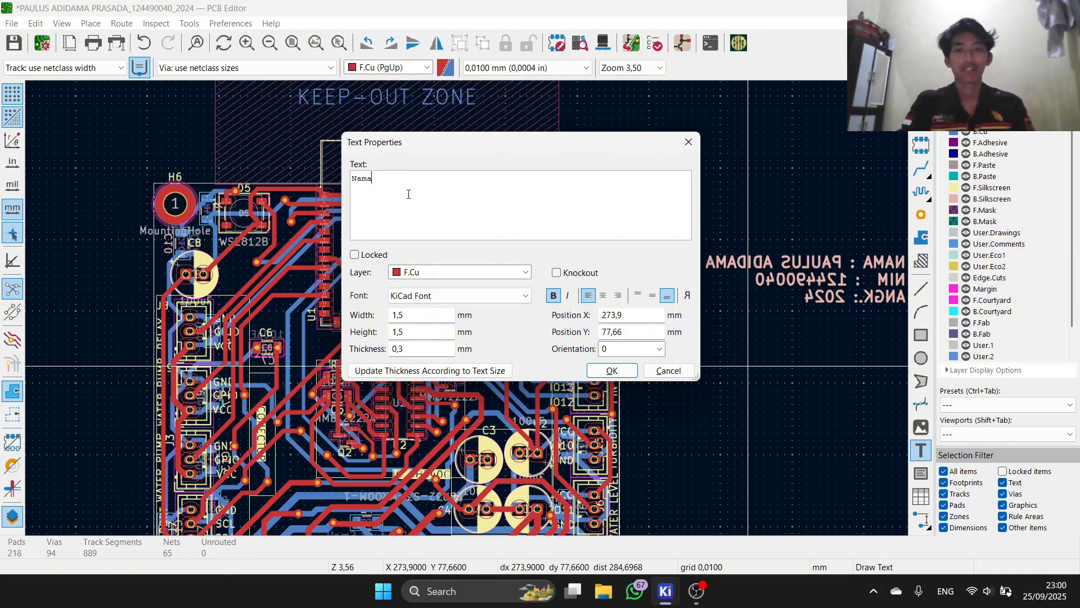
{"action": "key", "text": "BackSpace"}
{"action": "key", "text": "BackSpace"}
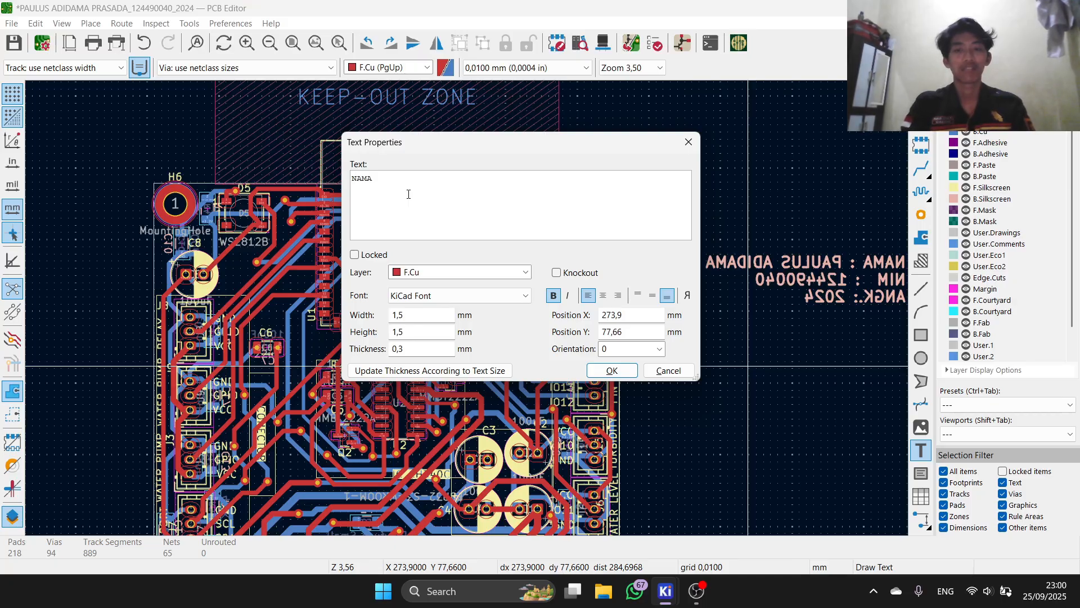
{"action": "key", "text": "BackSpace"}
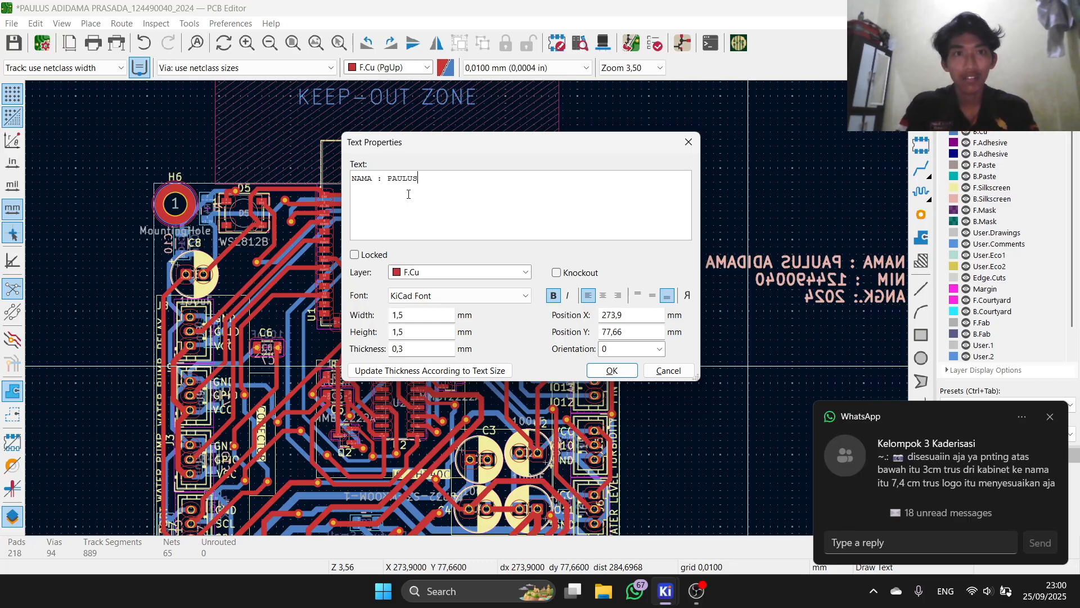
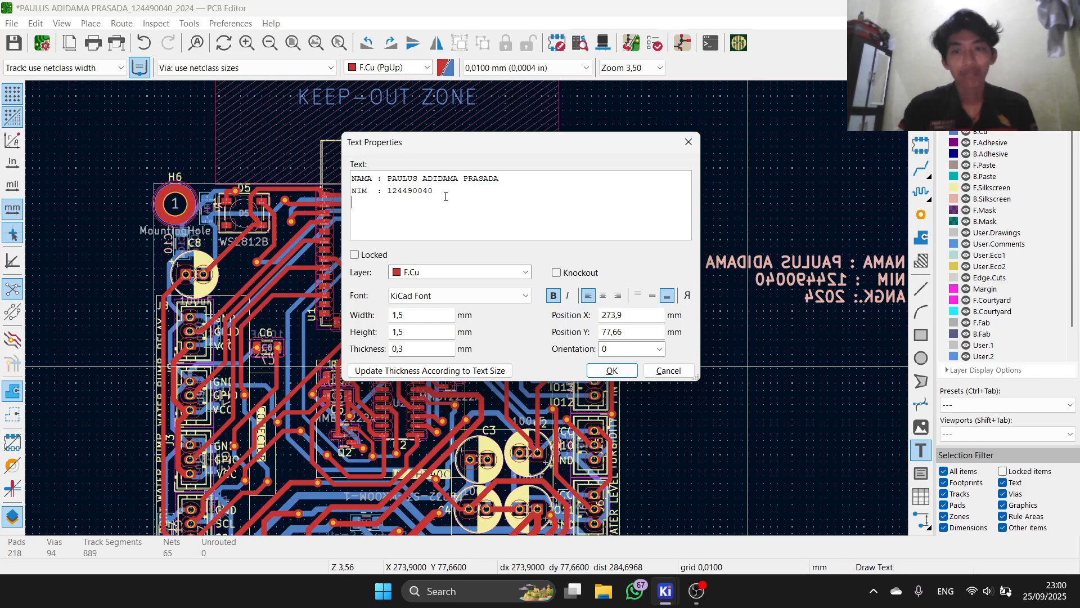
{"action": "key", "text": "Return"}
{"action": "type", "text": "ANGK"}
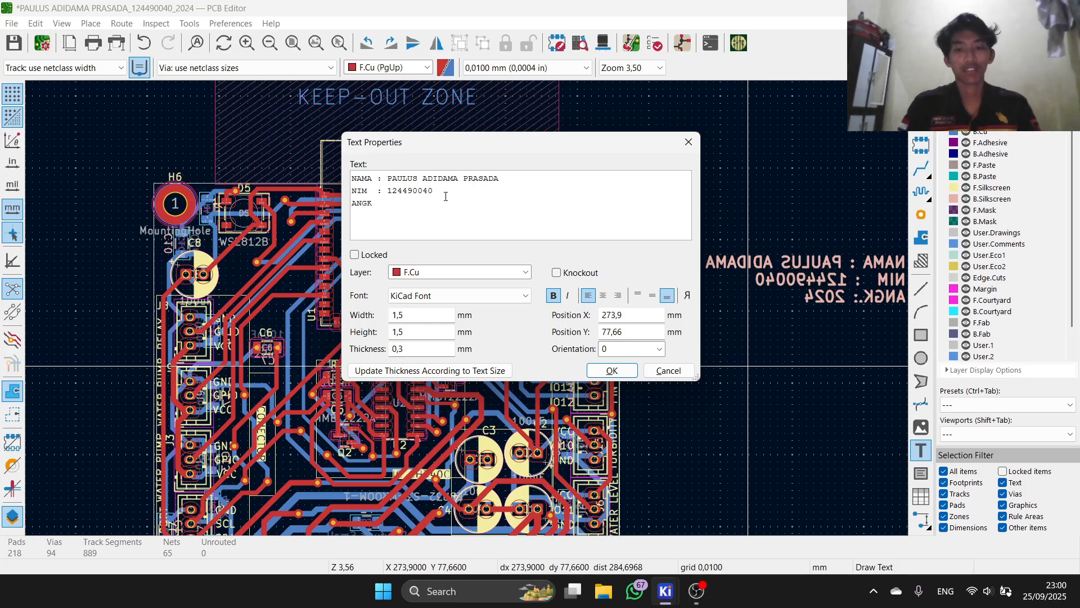
{"action": "type", "text": ". "}
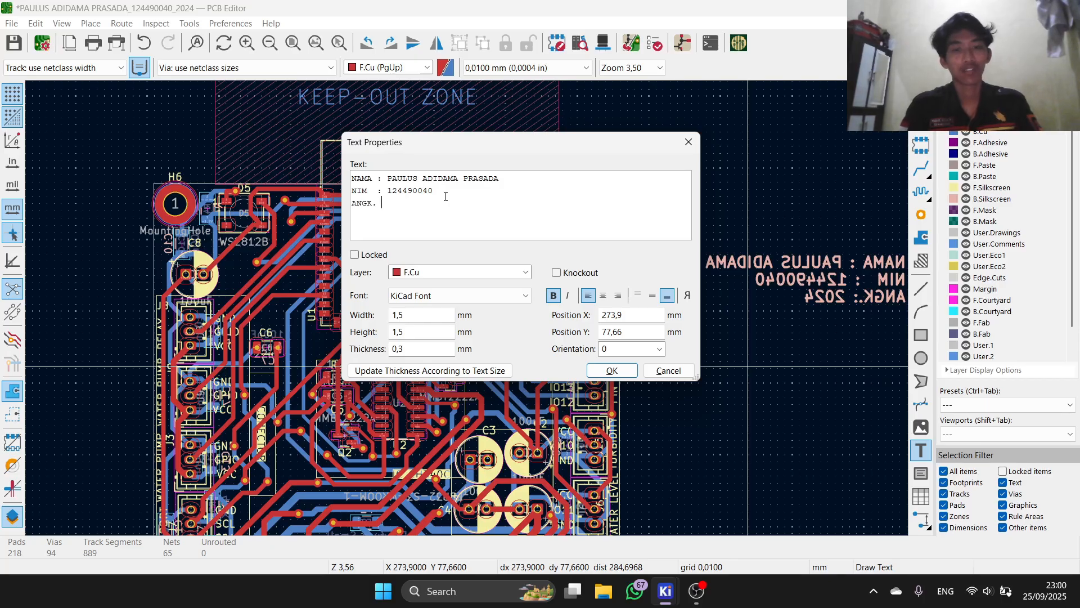
{"action": "type", "text": "2024"}
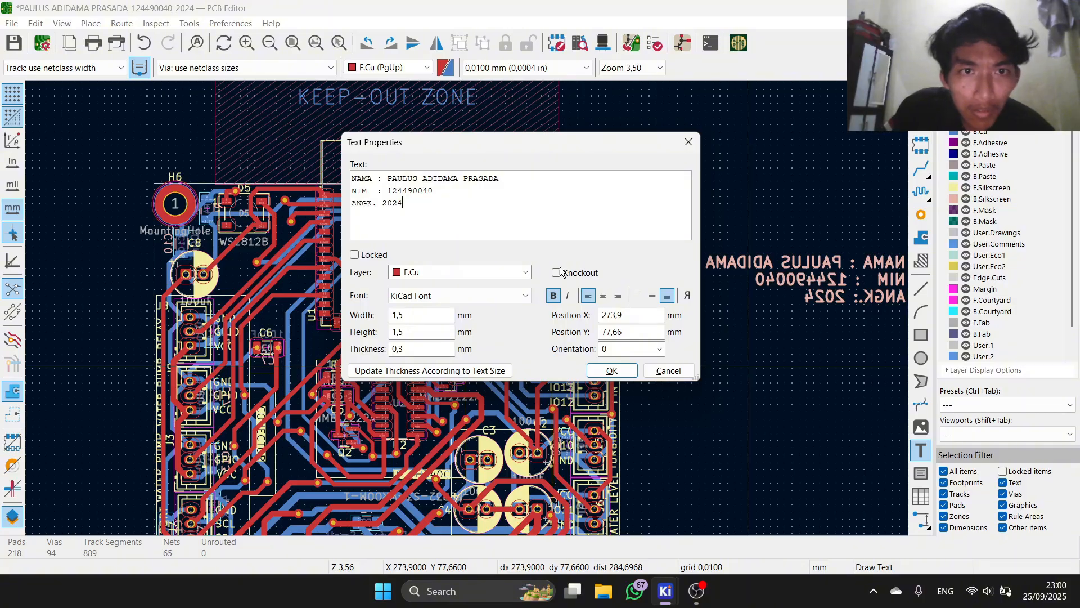
Step: Put the new text on the B.Silkscreen layer and confirm it
{"action": "left_click", "coordinate": [504, 274]}
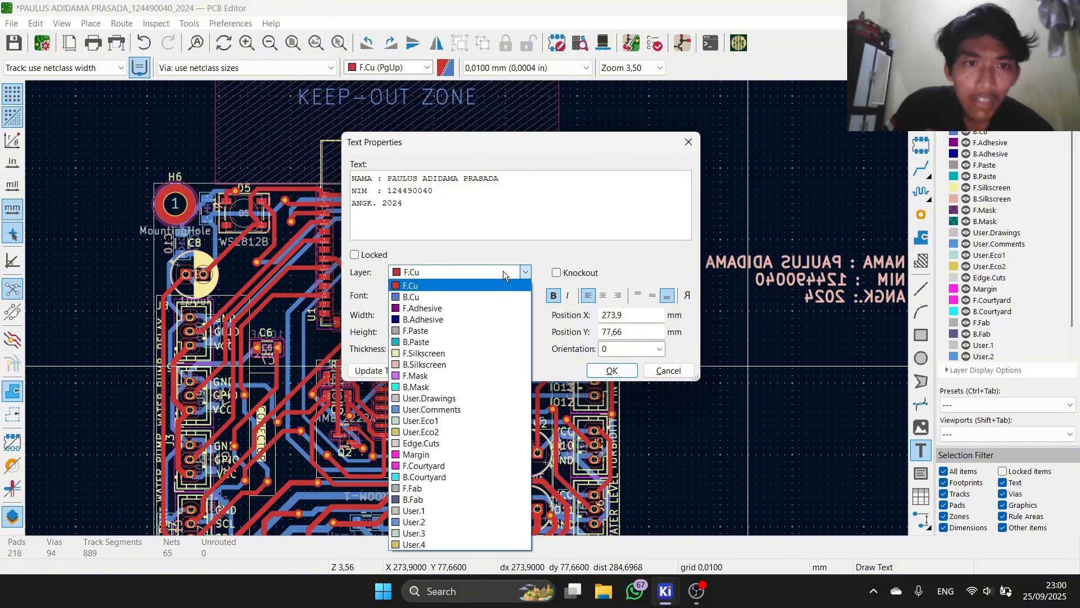
{"action": "left_click", "coordinate": [505, 275]}
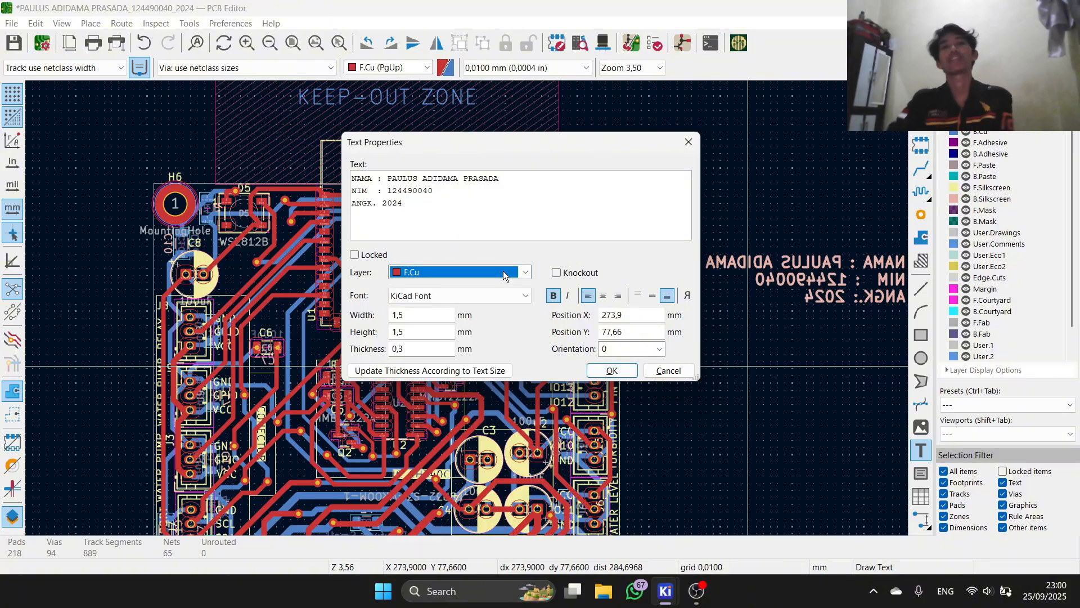
{"action": "left_click", "coordinate": [505, 275]}
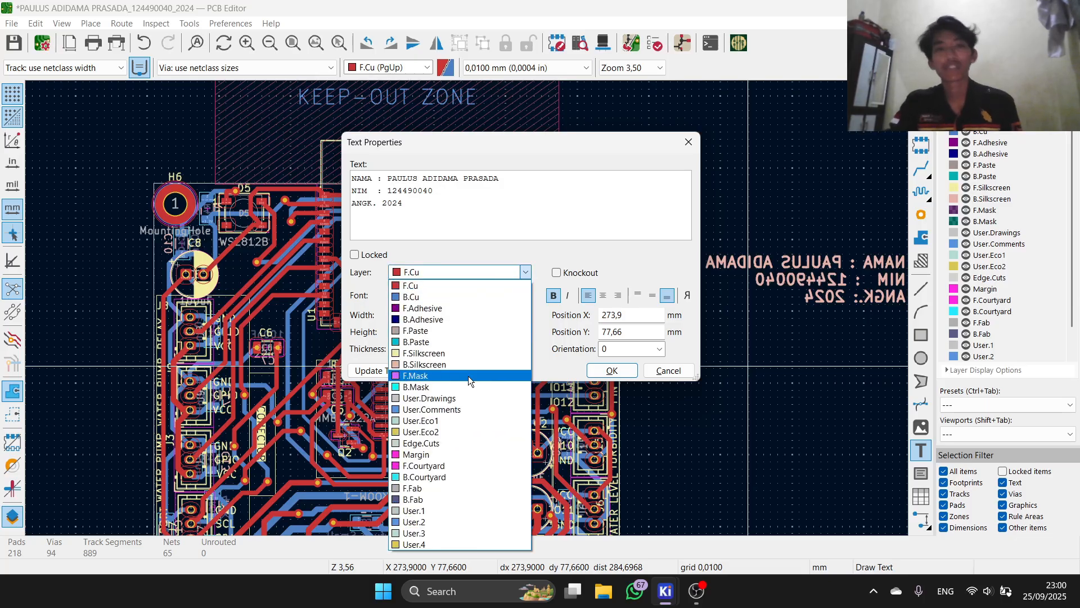
{"action": "left_click", "coordinate": [467, 364]}
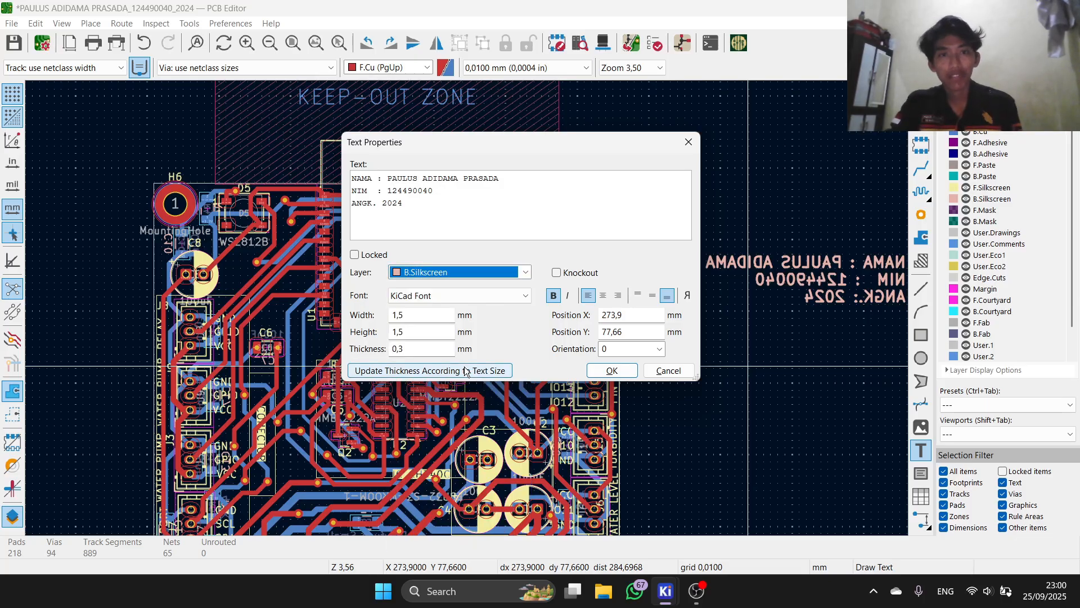
{"action": "left_click", "coordinate": [611, 370]}
{"action": "scroll", "coordinate": [482, 308], "scroll_direction": "down", "scroll_amount": 4}
{"action": "scroll", "coordinate": [492, 316], "scroll_direction": "up", "scroll_amount": 3}
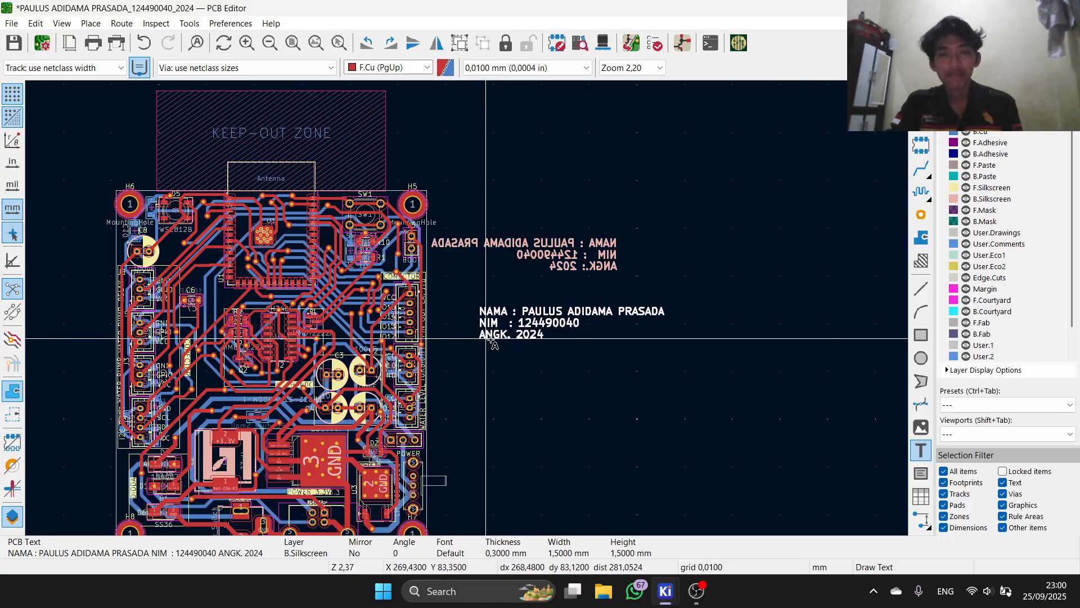
Step: Place the label right of the board, dismiss the stray new-text dialogs and exit the text tool
{"action": "left_click", "coordinate": [486, 338]}
{"action": "left_click", "coordinate": [572, 362]}
{"action": "left_click", "coordinate": [665, 369]}
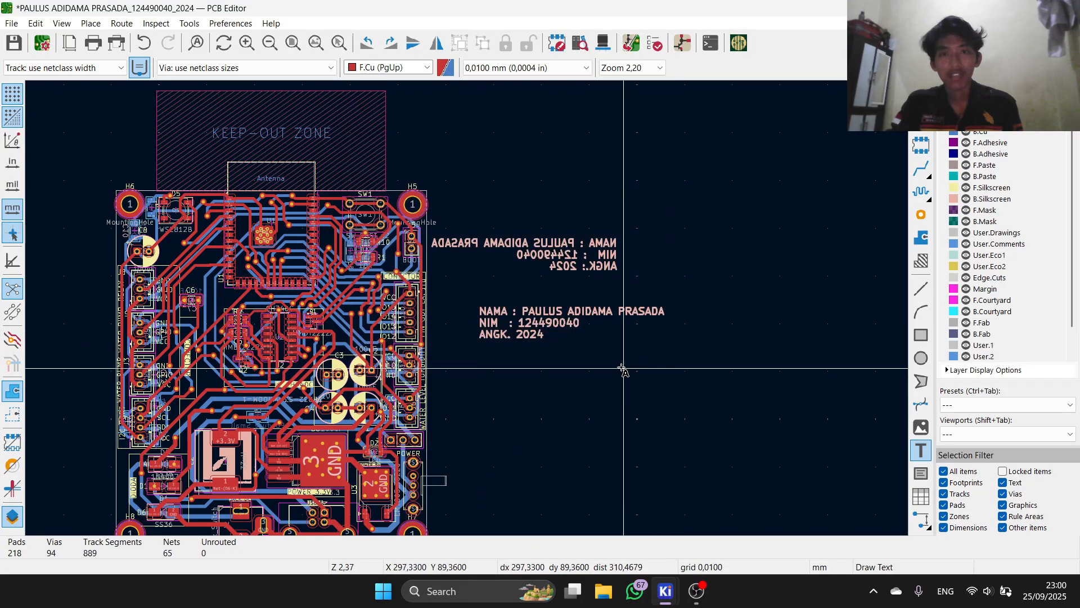
{"action": "scroll", "coordinate": [467, 309], "scroll_direction": "up", "scroll_amount": 3}
{"action": "scroll", "coordinate": [478, 309], "scroll_direction": "down", "scroll_amount": 4}
{"action": "scroll", "coordinate": [475, 311], "scroll_direction": "up", "scroll_amount": 1}
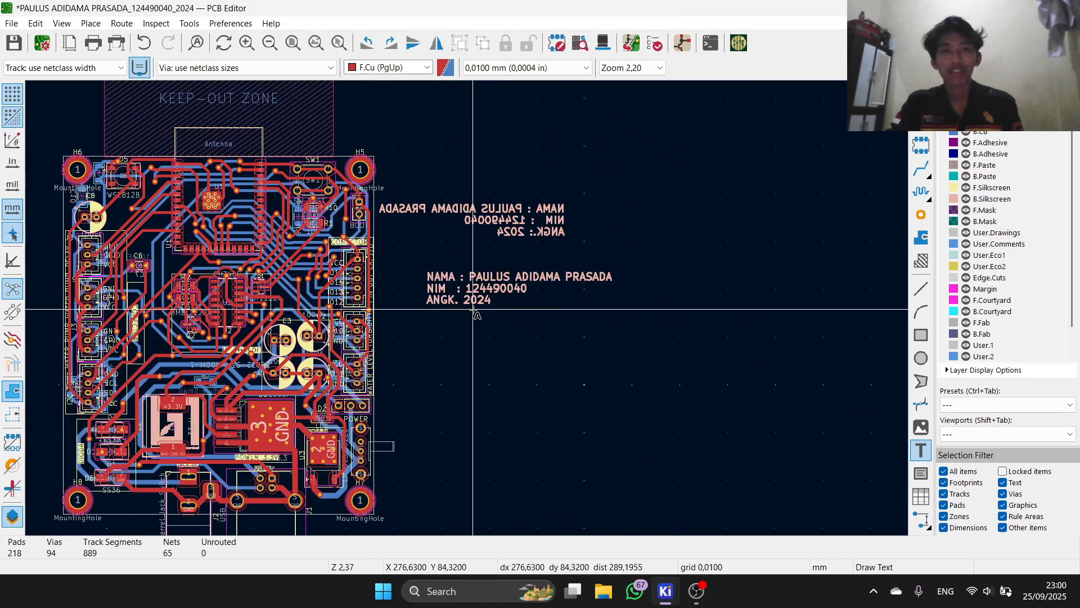
{"action": "left_click", "coordinate": [474, 312]}
{"action": "left_click", "coordinate": [666, 367]}
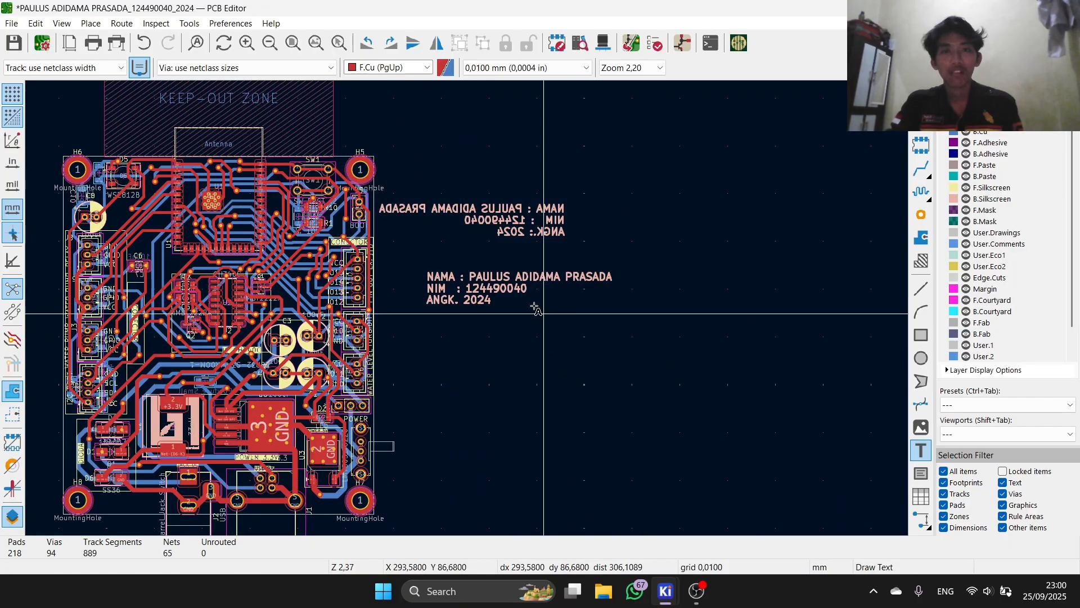
{"action": "left_click", "coordinate": [529, 296]}
{"action": "left_click", "coordinate": [665, 369]}
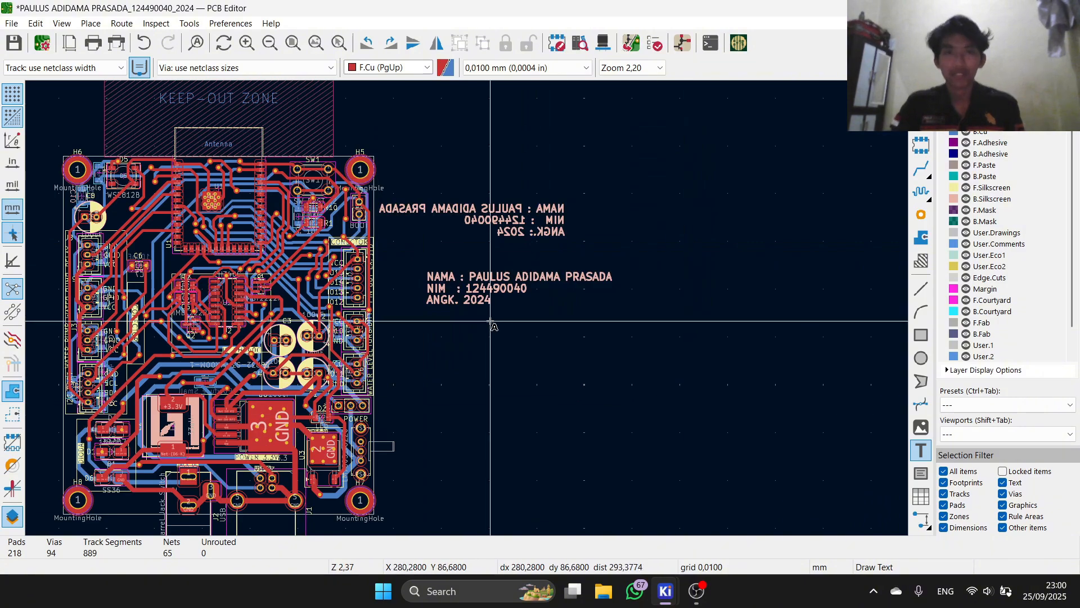
{"action": "right_click", "coordinate": [490, 321]}
{"action": "left_click", "coordinate": [527, 336]}
{"action": "right_click", "coordinate": [530, 331]}
{"action": "left_click", "coordinate": [507, 318]}
Step: Move the new name and ID label onto the board and inspect its back side in 3D
{"action": "left_click", "coordinate": [517, 283]}
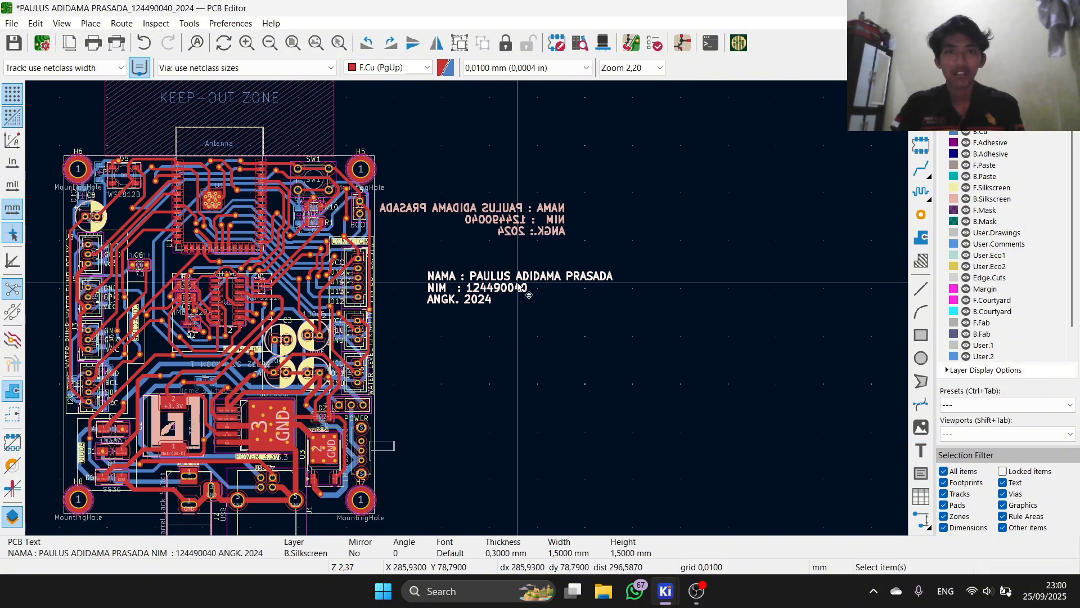
{"action": "left_click_drag", "start_coordinate": [518, 287], "coordinate": [277, 280]}
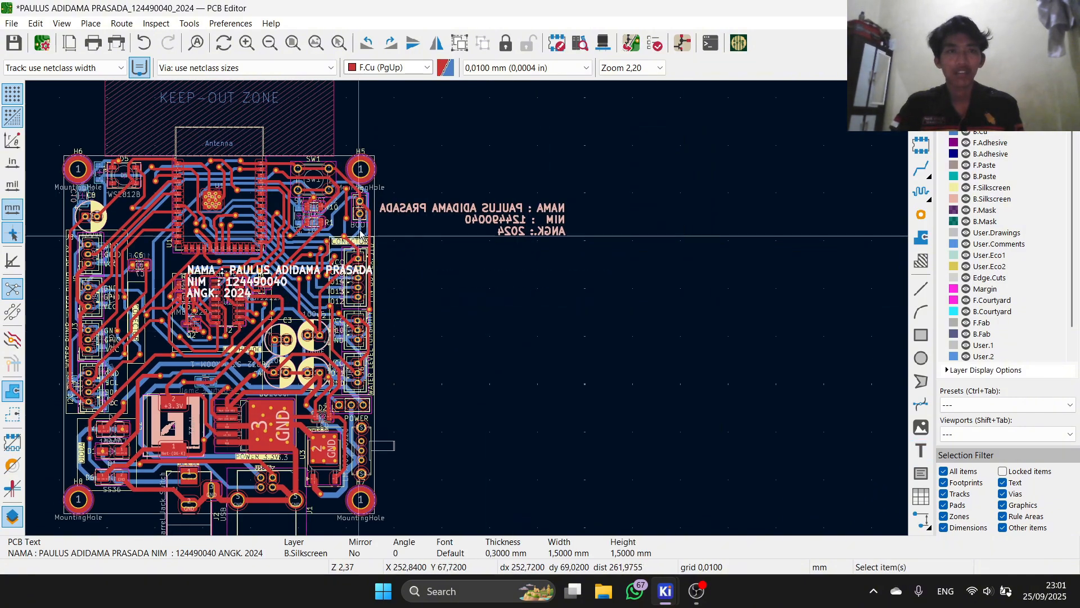
{"action": "left_click", "coordinate": [609, 51]}
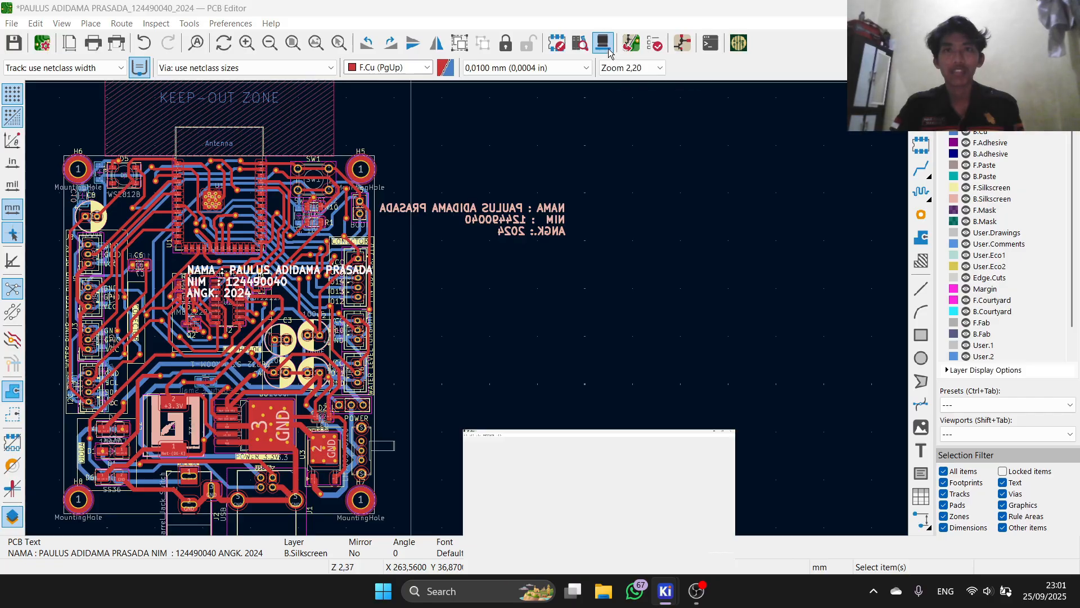
{"action": "left_click_drag", "start_coordinate": [636, 194], "coordinate": [351, 231]}
{"action": "left_click_drag", "start_coordinate": [167, 287], "coordinate": [277, 332]}
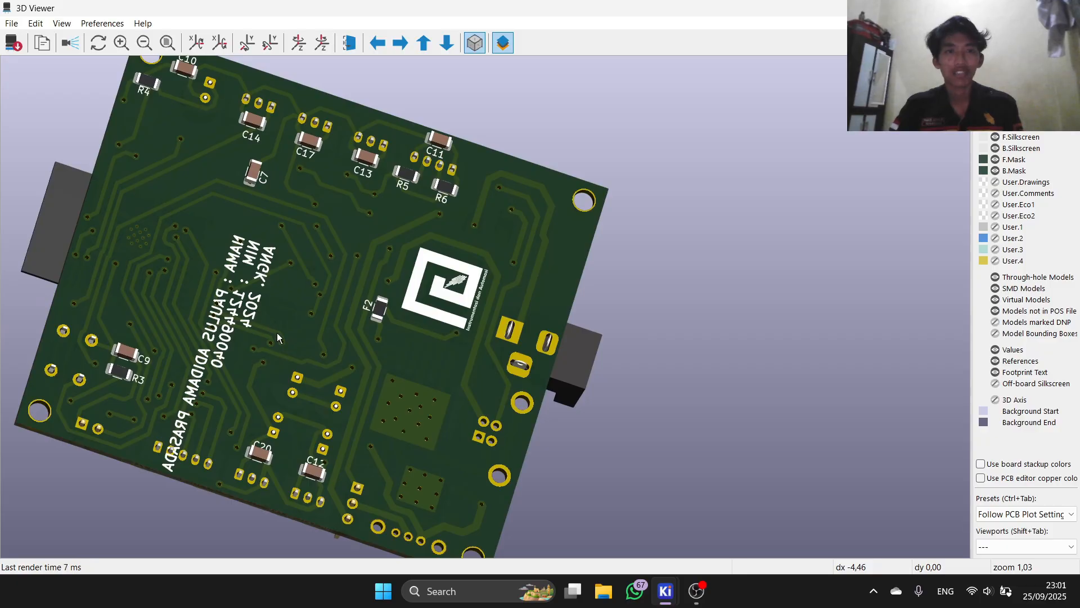
{"action": "left_click", "coordinate": [1065, 8]}
{"action": "left_click", "coordinate": [471, 220]}
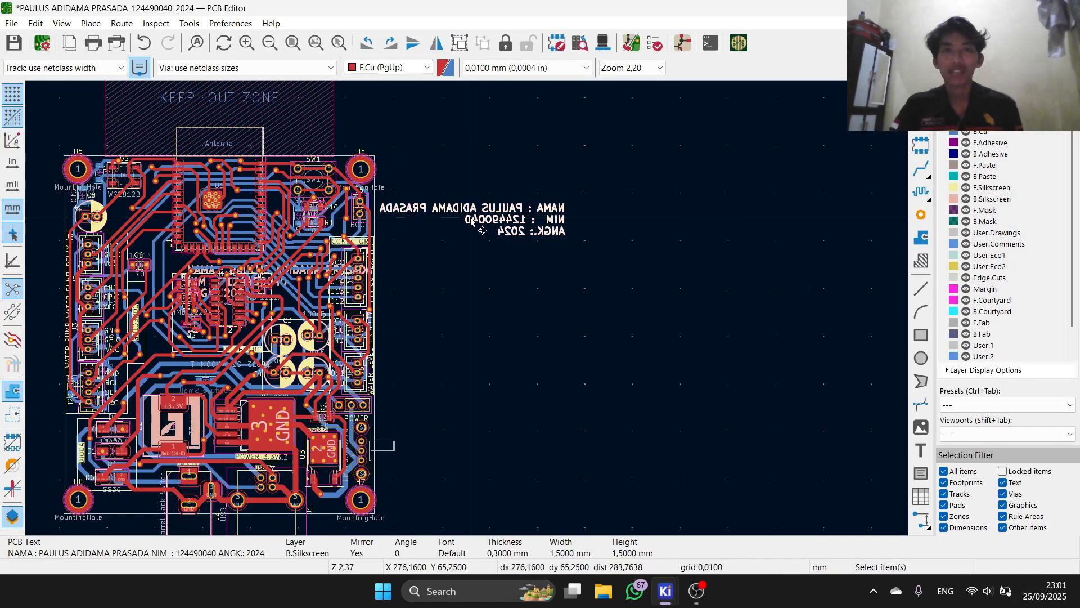
Step: Cut the old mirrored name text and make B.Silkscreen the active layer
{"action": "key", "text": "ctrl+x"}
{"action": "scroll", "coordinate": [291, 302], "scroll_direction": "up", "scroll_amount": 3}
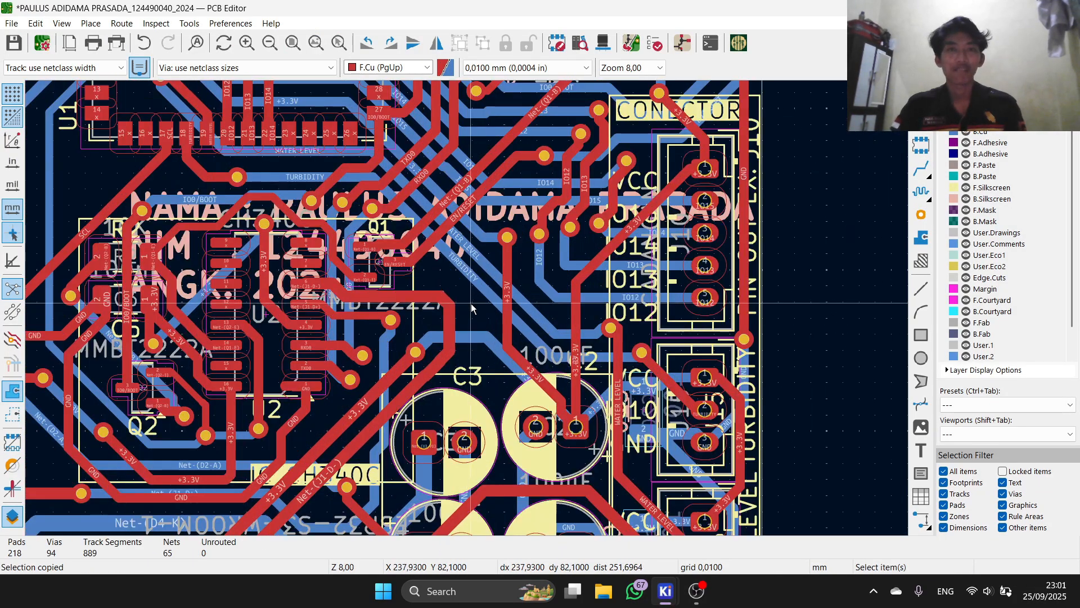
{"action": "left_click", "coordinate": [992, 198]}
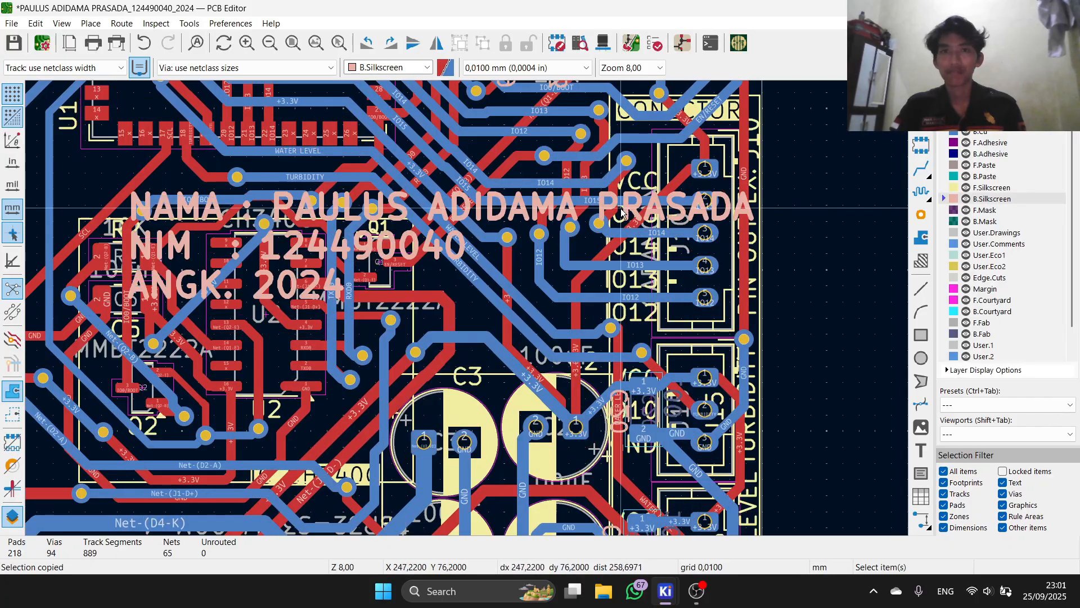
Step: Turn on Mirror for the name, NIM and year text block in Text Properties
{"action": "left_click", "coordinate": [630, 209]}
{"action": "scroll", "coordinate": [396, 306], "scroll_direction": "down", "scroll_amount": 5}
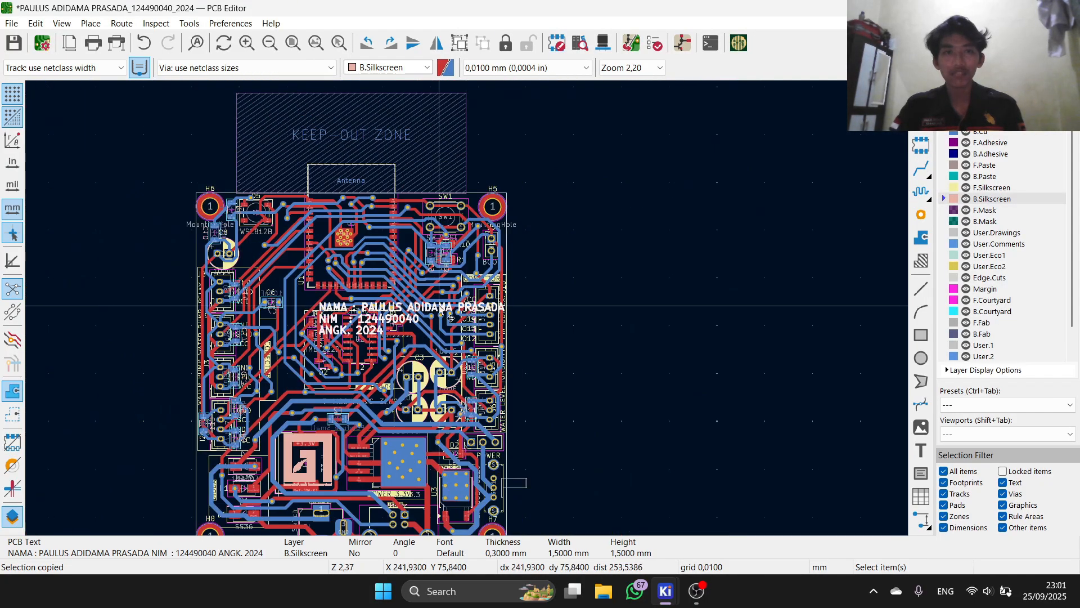
{"action": "scroll", "coordinate": [394, 301], "scroll_direction": "up", "scroll_amount": 3}
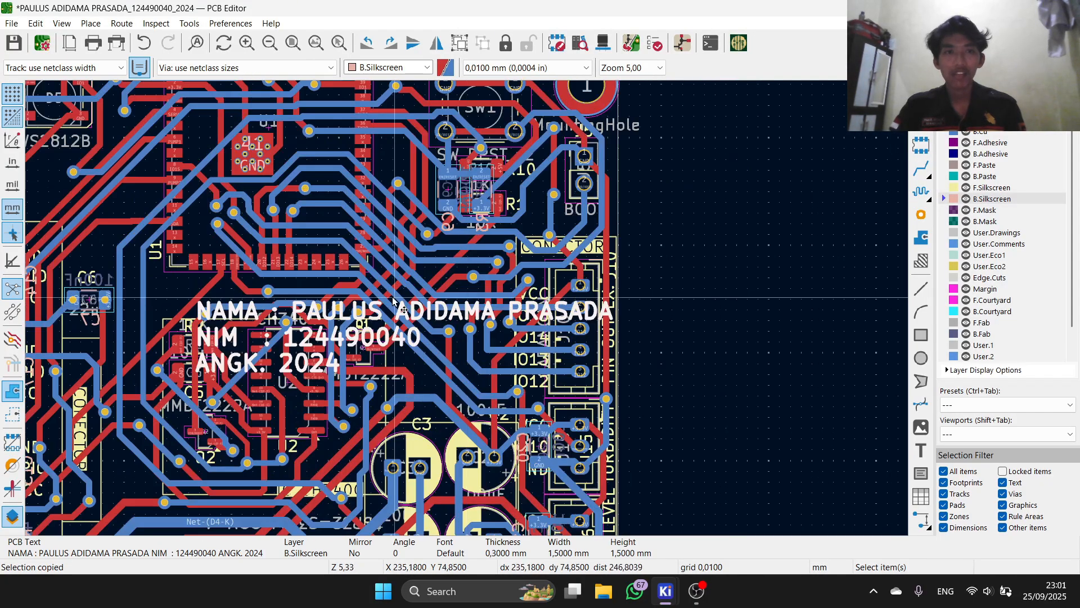
{"action": "double_click", "coordinate": [367, 317]}
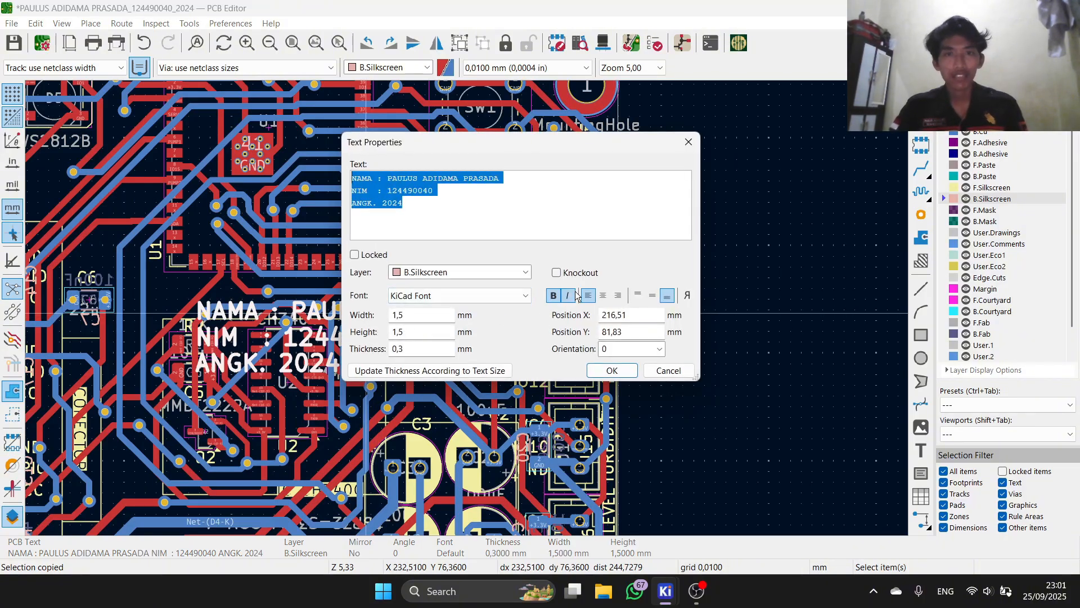
{"action": "left_click", "coordinate": [684, 298]}
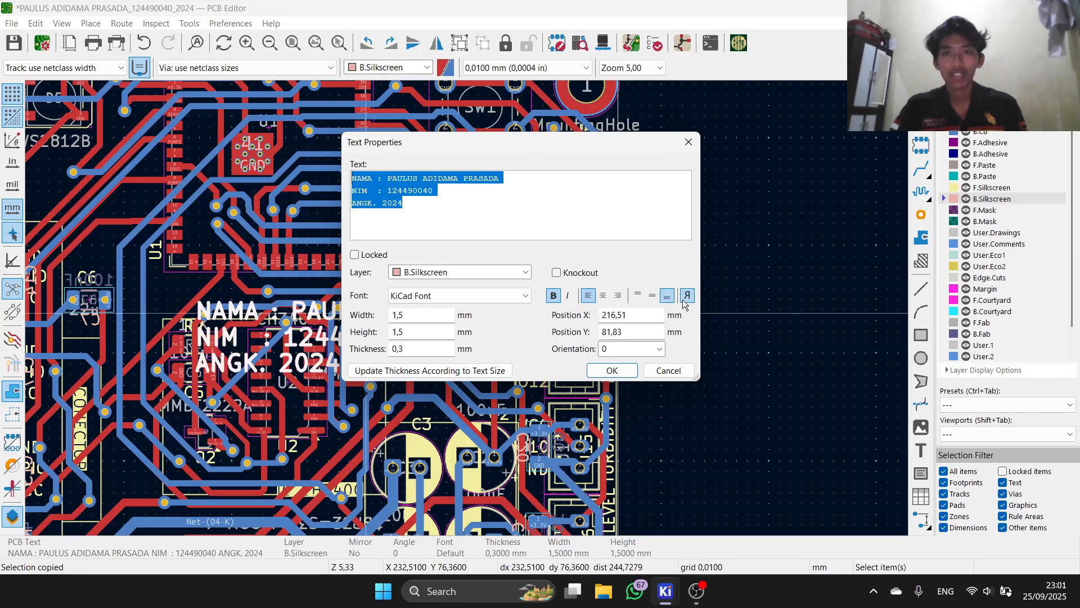
{"action": "left_click", "coordinate": [613, 370]}
Step: Reposition the mirrored text onto the lower part of the board
{"action": "scroll", "coordinate": [447, 303], "scroll_direction": "down", "scroll_amount": 5}
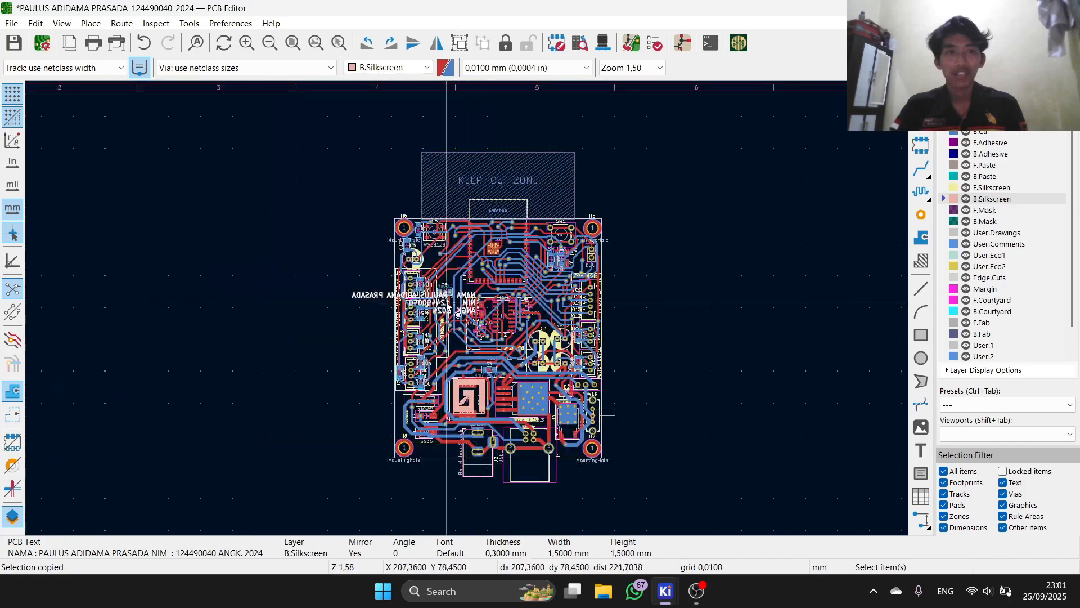
{"action": "scroll", "coordinate": [433, 299], "scroll_direction": "up", "scroll_amount": 5}
{"action": "left_click_drag", "start_coordinate": [577, 344], "coordinate": [741, 333]}
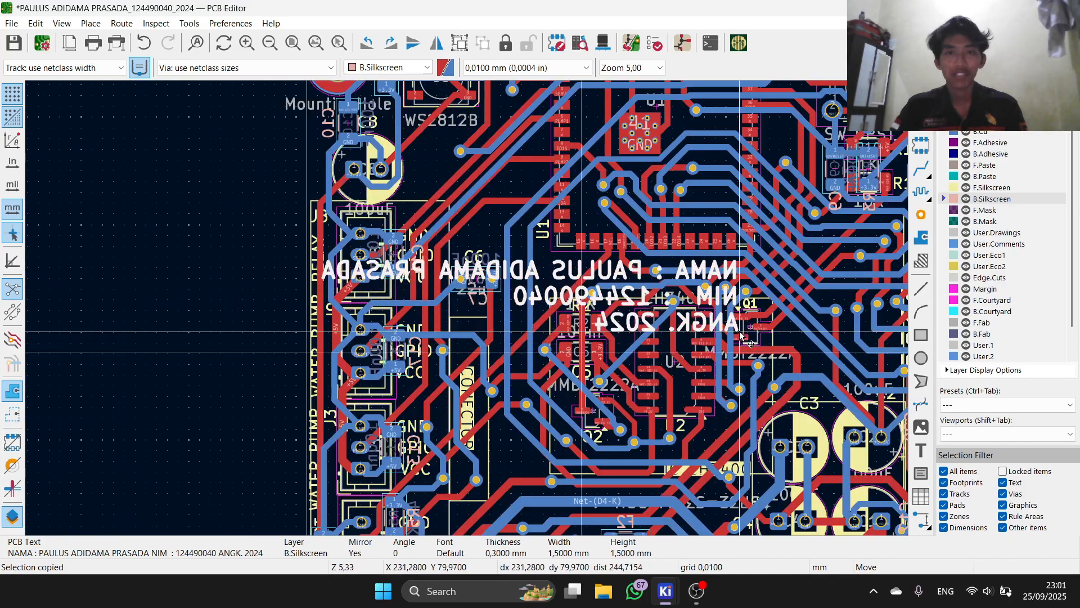
{"action": "scroll", "coordinate": [740, 333], "scroll_direction": "down", "scroll_amount": 3}
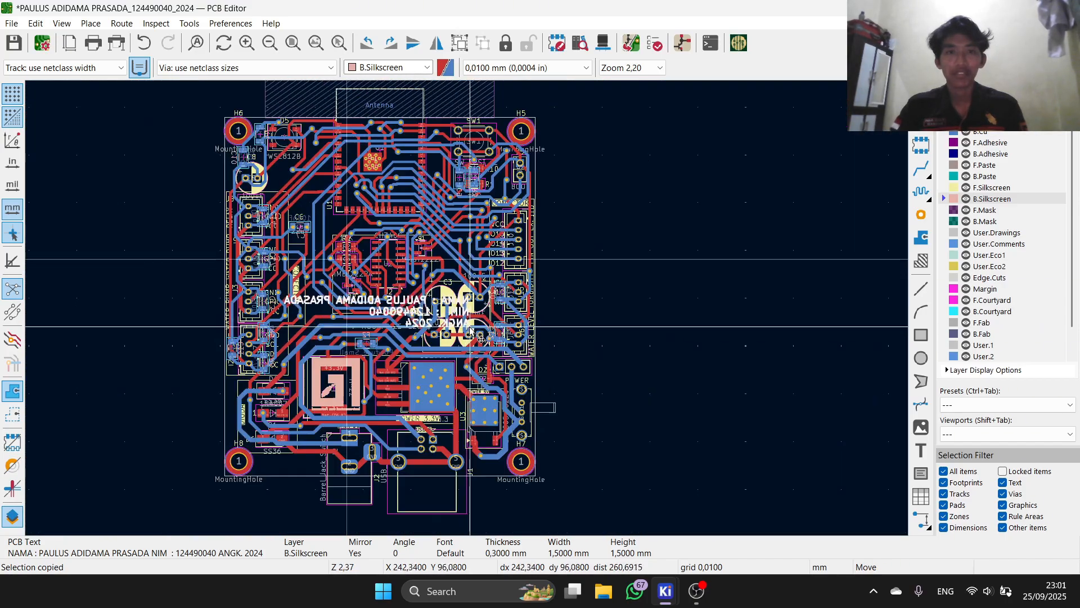
{"action": "left_click", "coordinate": [468, 430]}
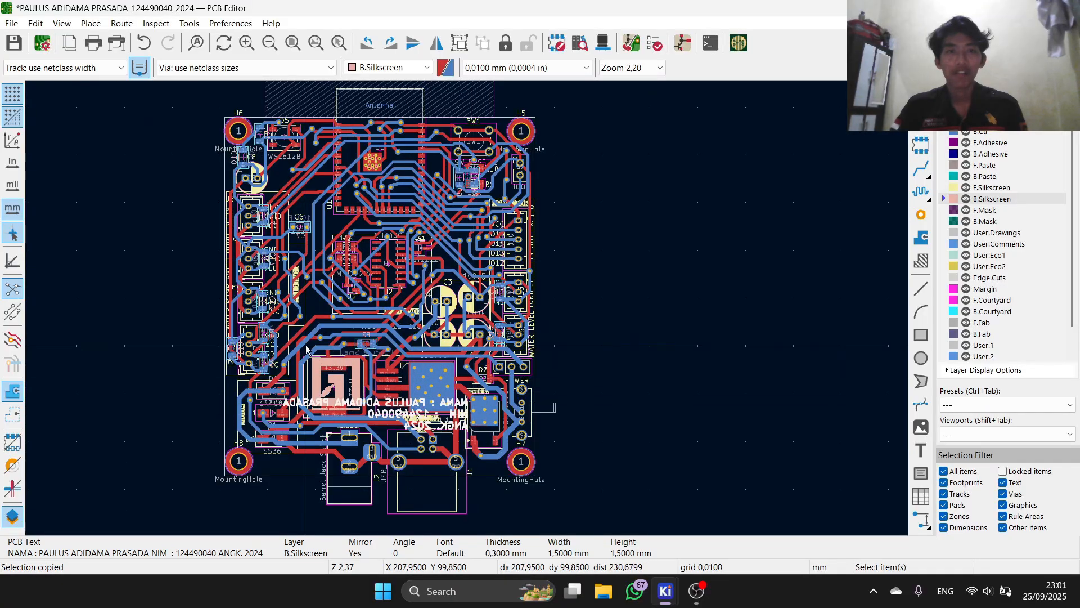
{"action": "scroll", "coordinate": [306, 349], "scroll_direction": "up", "scroll_amount": 3}
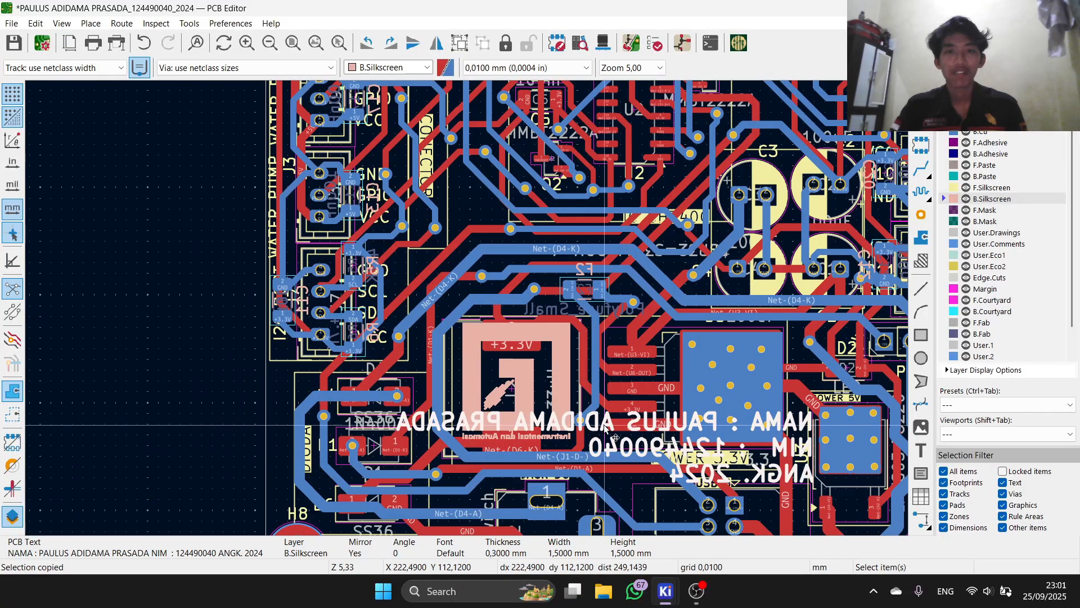
{"action": "left_click_drag", "start_coordinate": [606, 431], "coordinate": [596, 467]}
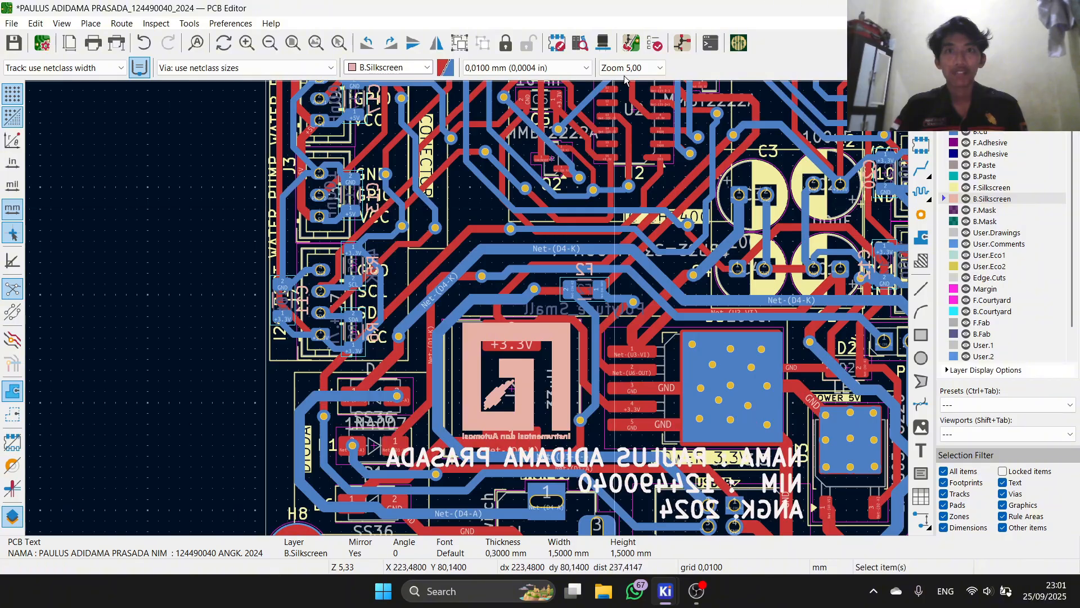
Step: Check the mirrored text in the 3D view and save the board design
{"action": "left_click", "coordinate": [602, 43]}
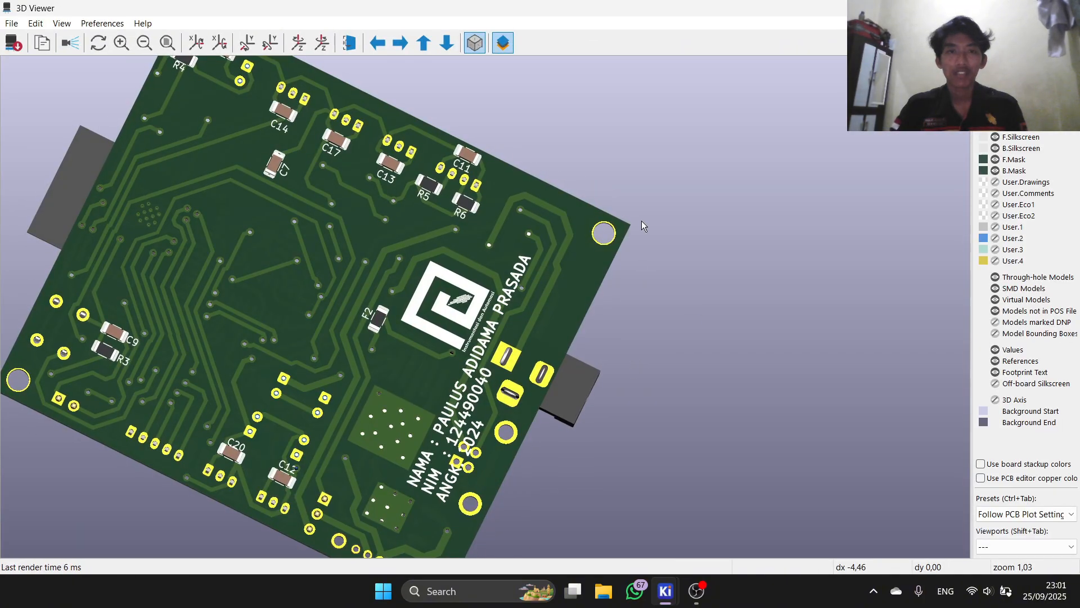
{"action": "left_click_drag", "start_coordinate": [642, 221], "coordinate": [679, 249]}
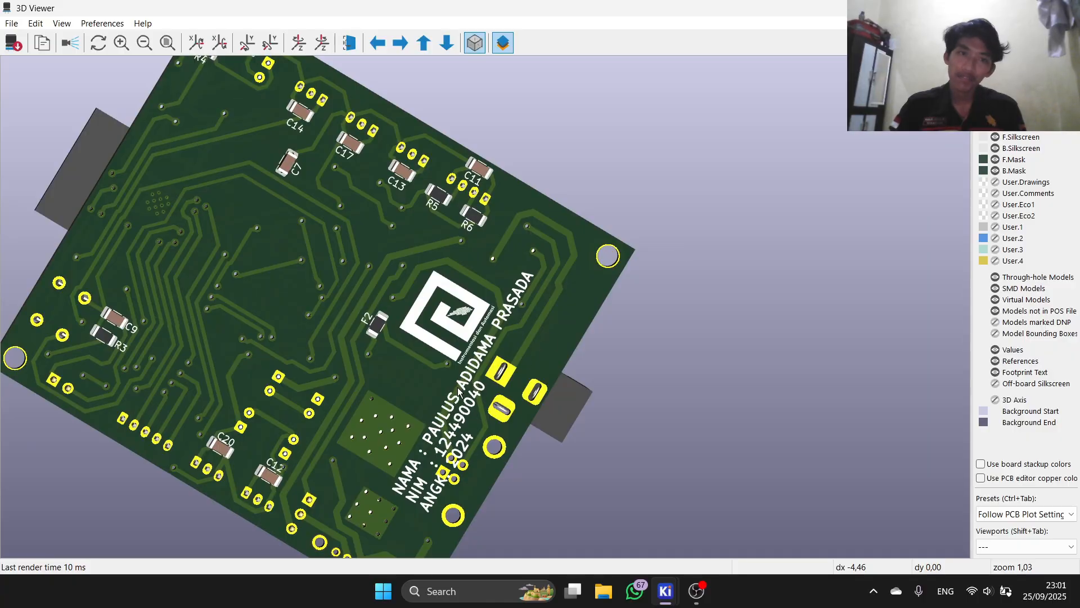
{"action": "left_click", "coordinate": [1066, 8]}
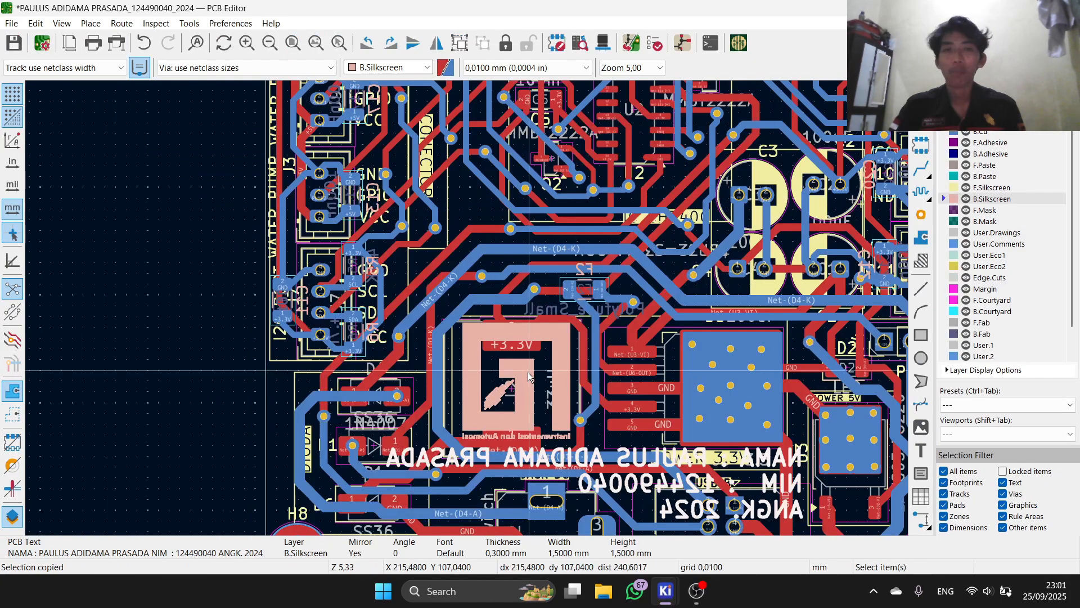
{"action": "scroll", "coordinate": [454, 309], "scroll_direction": "down", "scroll_amount": 3}
{"action": "scroll", "coordinate": [466, 307], "scroll_direction": "up", "scroll_amount": 2}
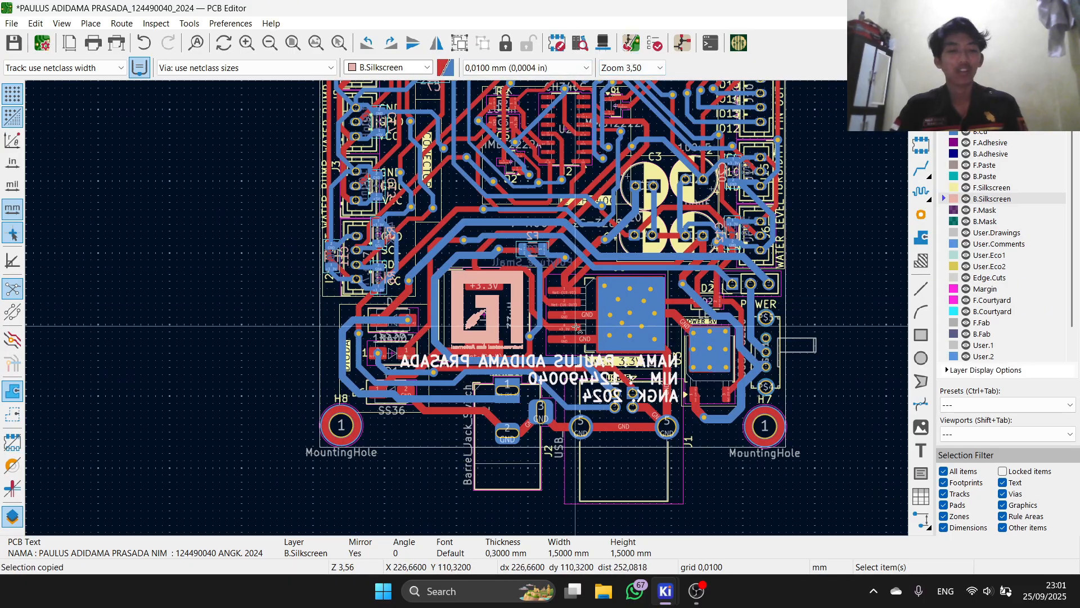
{"action": "key", "text": "ctrl+s"}
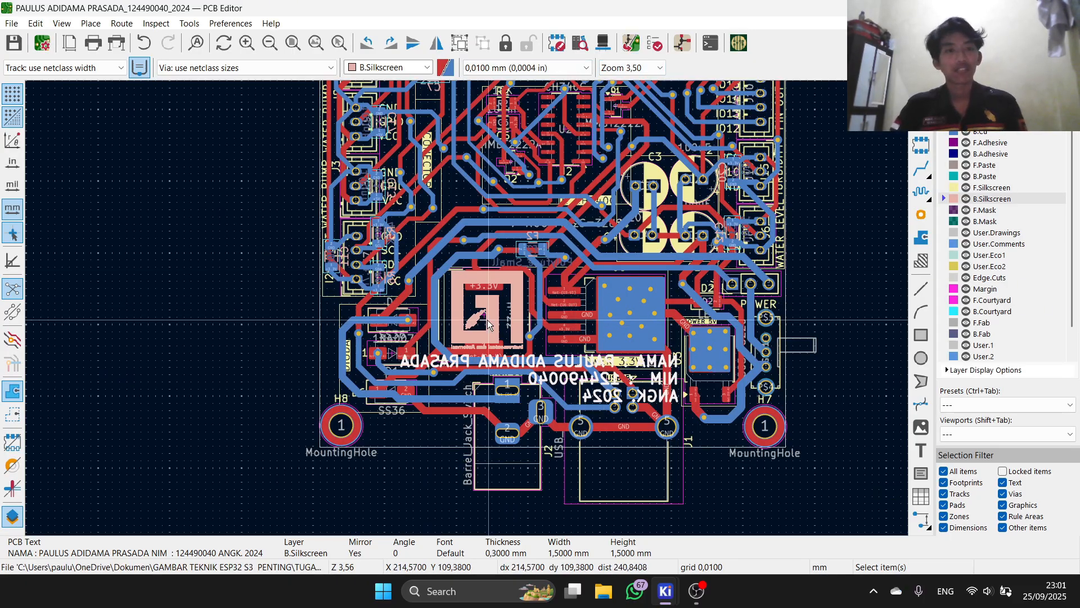
{"action": "left_click", "coordinate": [213, 273]}
Step: Close the PCB Editor, launch Image Converter and show its File > Open Recent list
{"action": "left_click", "coordinate": [1067, 8]}
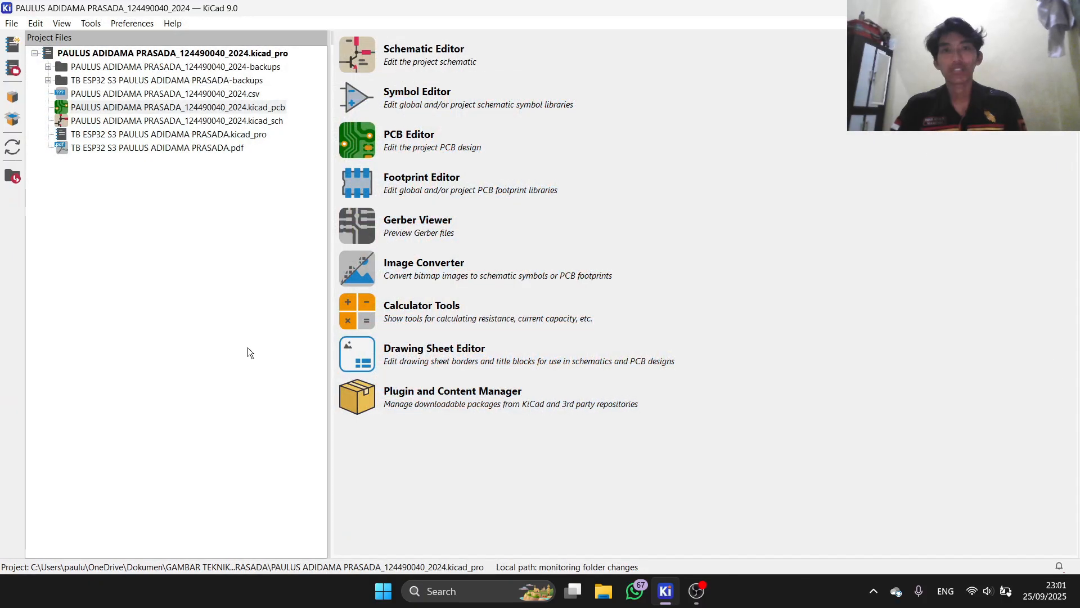
{"action": "left_click", "coordinate": [358, 269]}
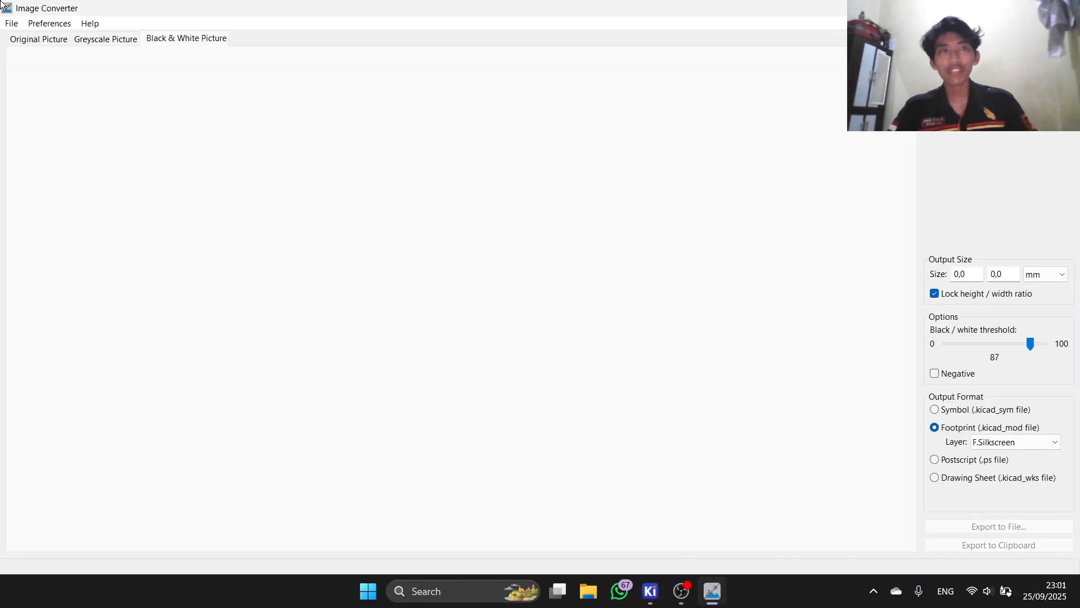
{"action": "left_click", "coordinate": [11, 25]}
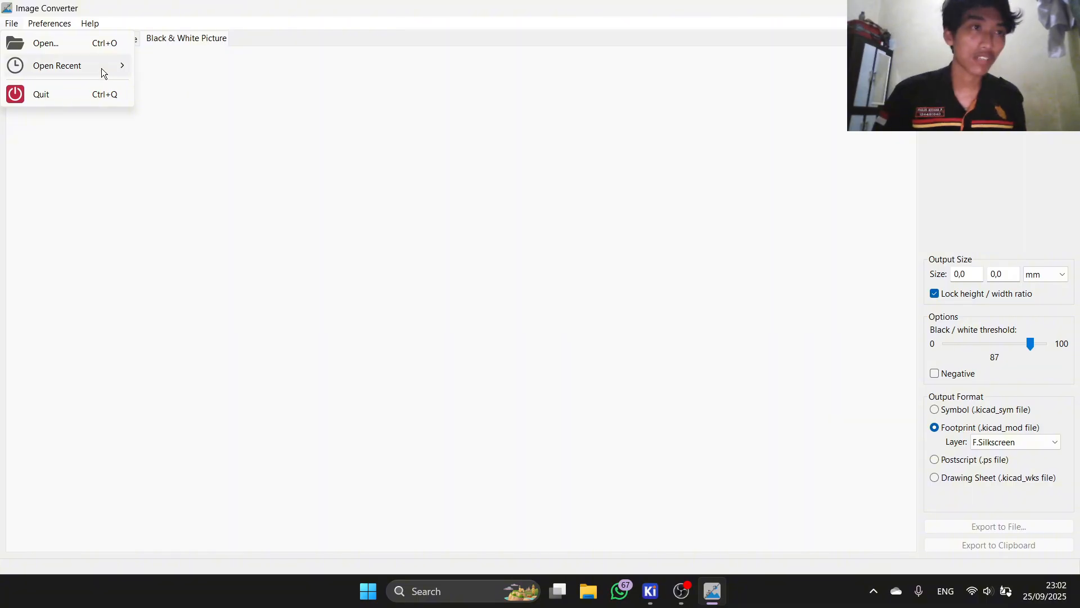
{"action": "mouse_move", "coordinate": [106, 69]}
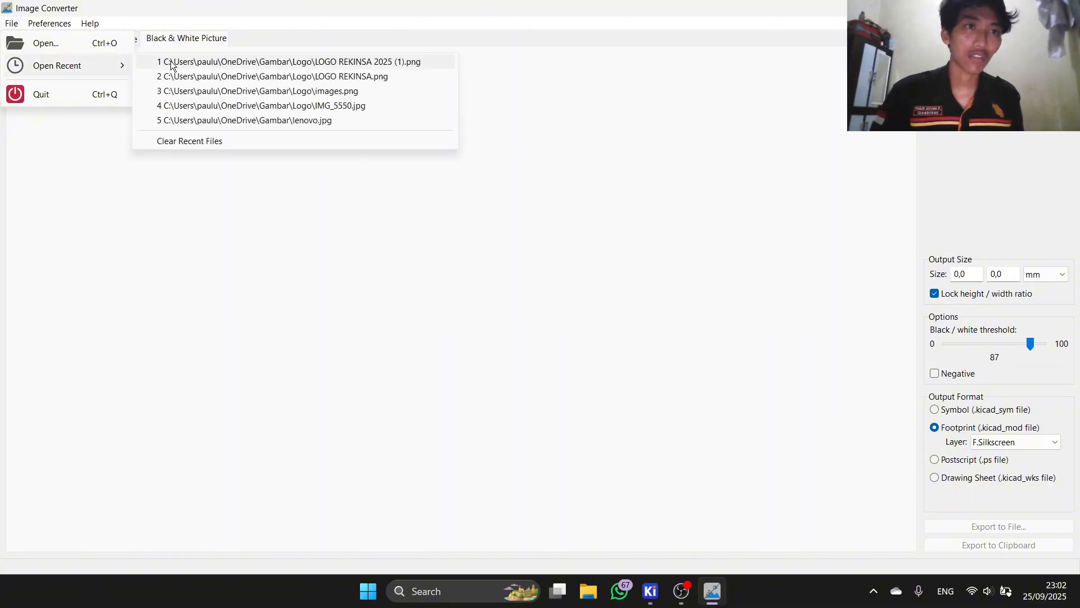
Step: Load 'LOGO REKINSA 2025 (1).png' and set the output size to 10,2 × 11,0 mm
{"action": "left_click", "coordinate": [193, 64]}
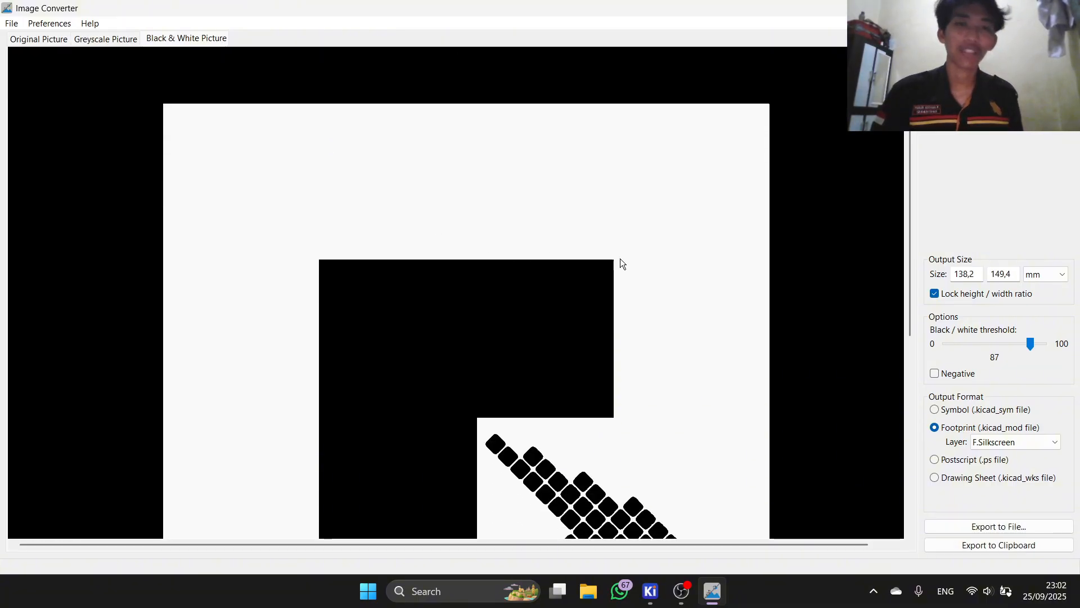
{"action": "scroll", "coordinate": [657, 363], "scroll_direction": "down", "scroll_amount": 2}
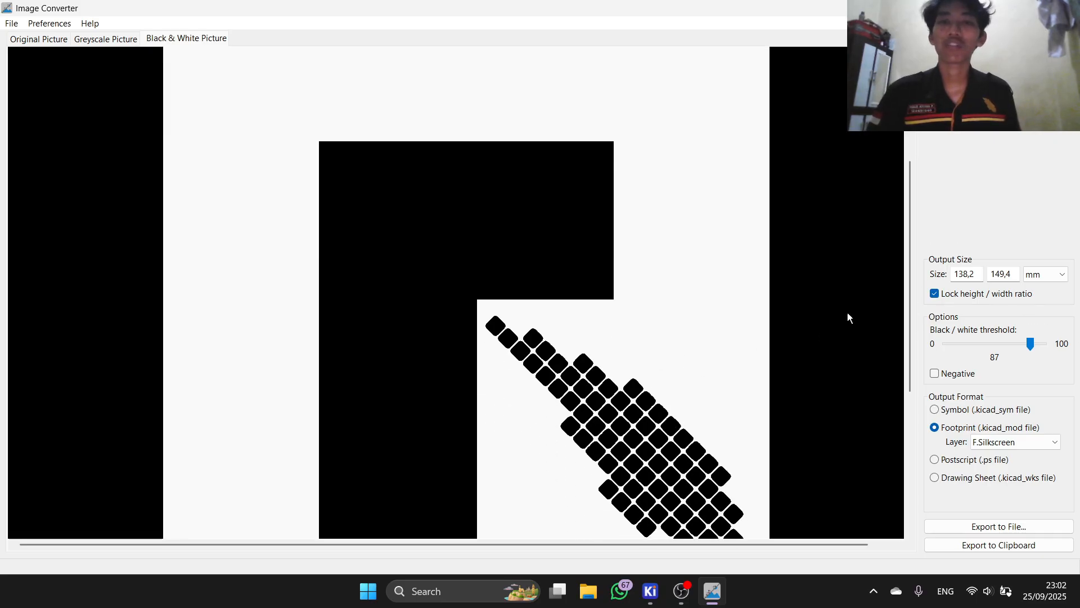
{"action": "left_click", "coordinate": [970, 274]}
{"action": "key", "text": "BackSpace"}
{"action": "key", "text": "BackSpace"}
{"action": "key", "text": "BackSpace"}
{"action": "key", "text": "BackSpace"}
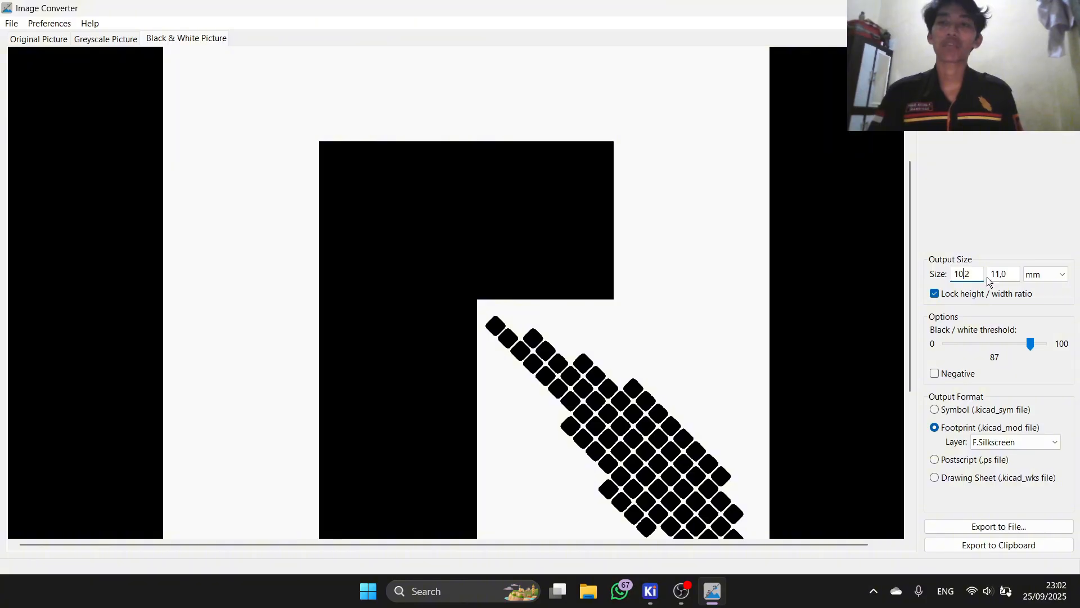
{"action": "scroll", "coordinate": [613, 275], "scroll_direction": "down", "scroll_amount": 5}
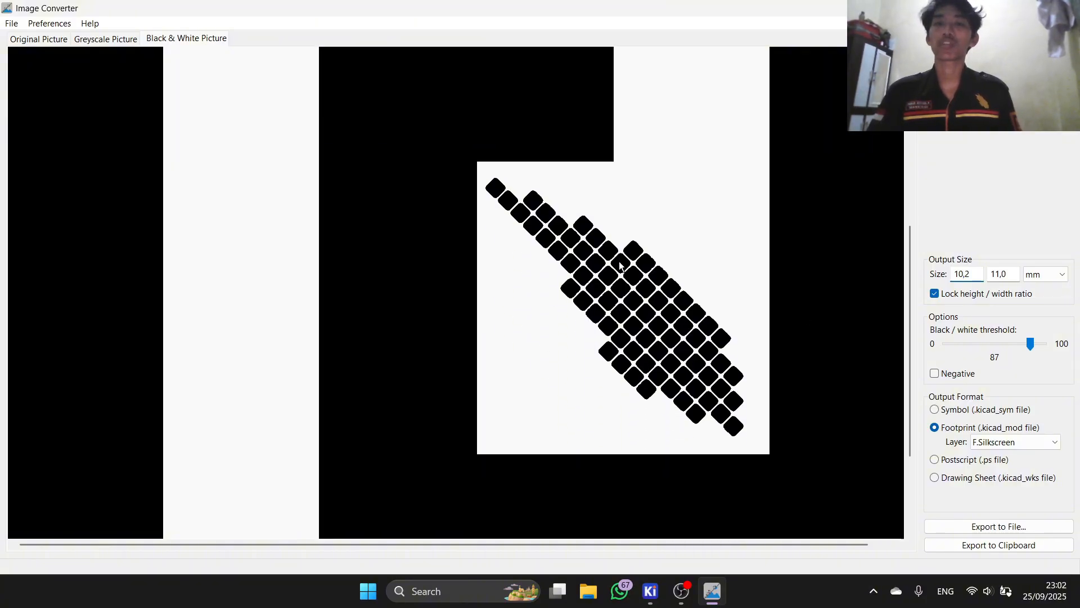
{"action": "scroll", "coordinate": [586, 234], "scroll_direction": "up", "scroll_amount": 4}
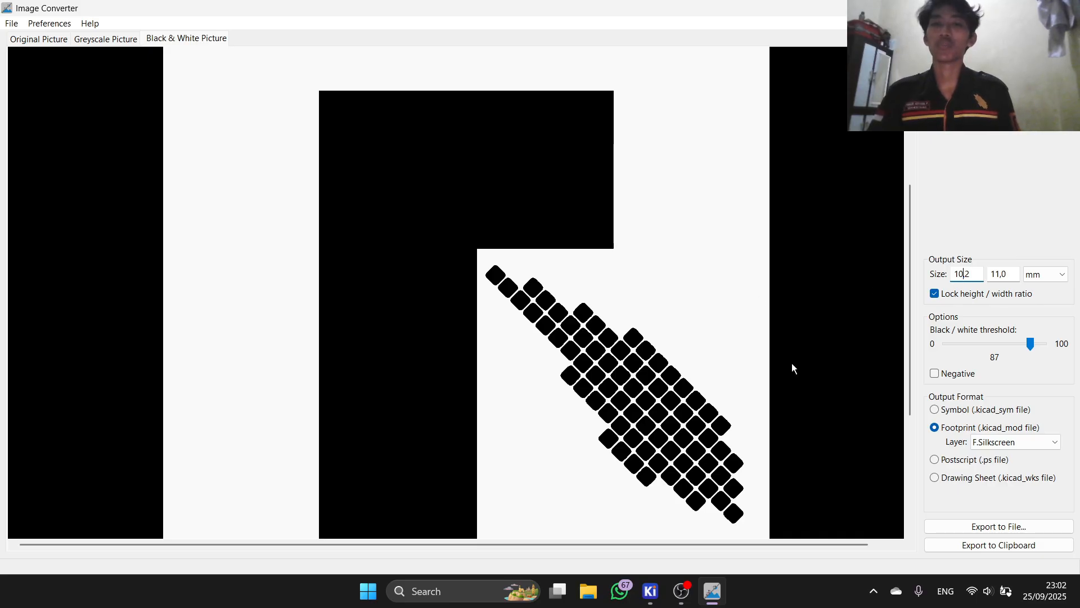
{"action": "scroll", "coordinate": [789, 317], "scroll_direction": "down", "scroll_amount": 2}
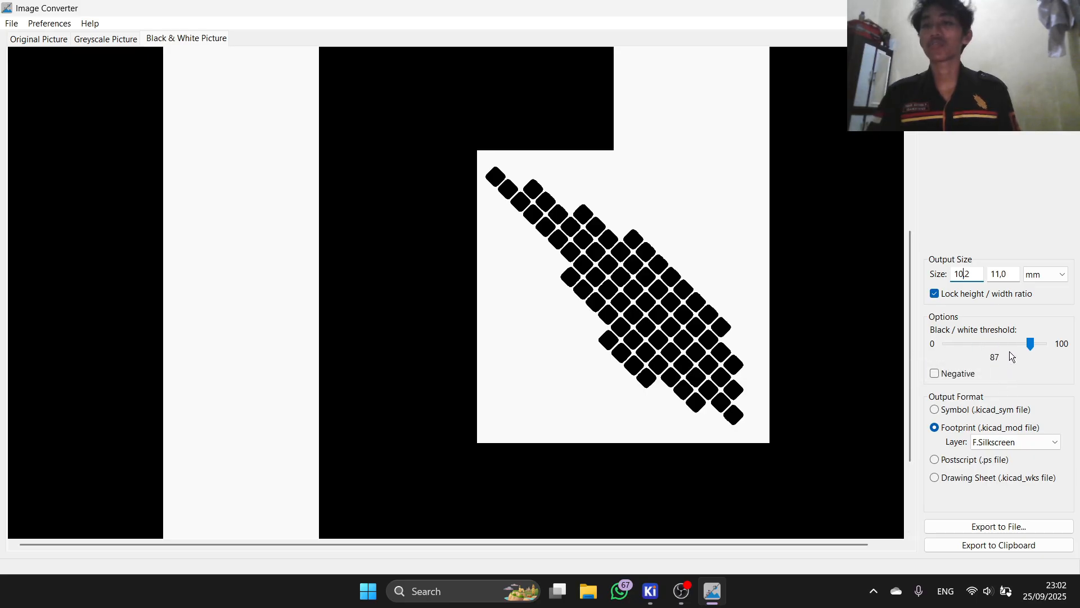
{"action": "scroll", "coordinate": [607, 294], "scroll_direction": "down", "scroll_amount": 2}
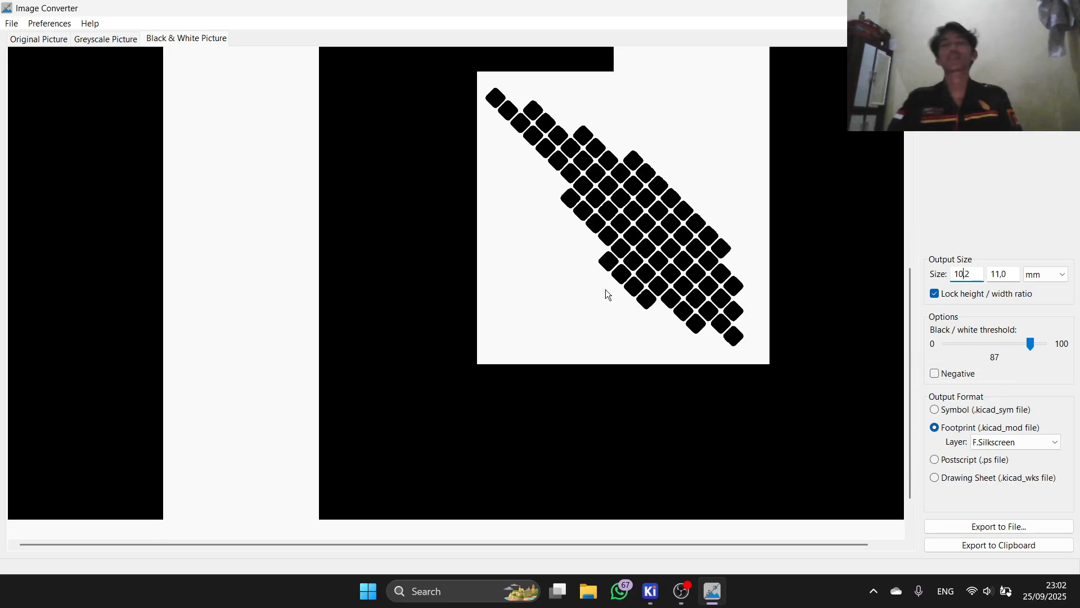
{"action": "scroll", "coordinate": [621, 257], "scroll_direction": "up", "scroll_amount": 2}
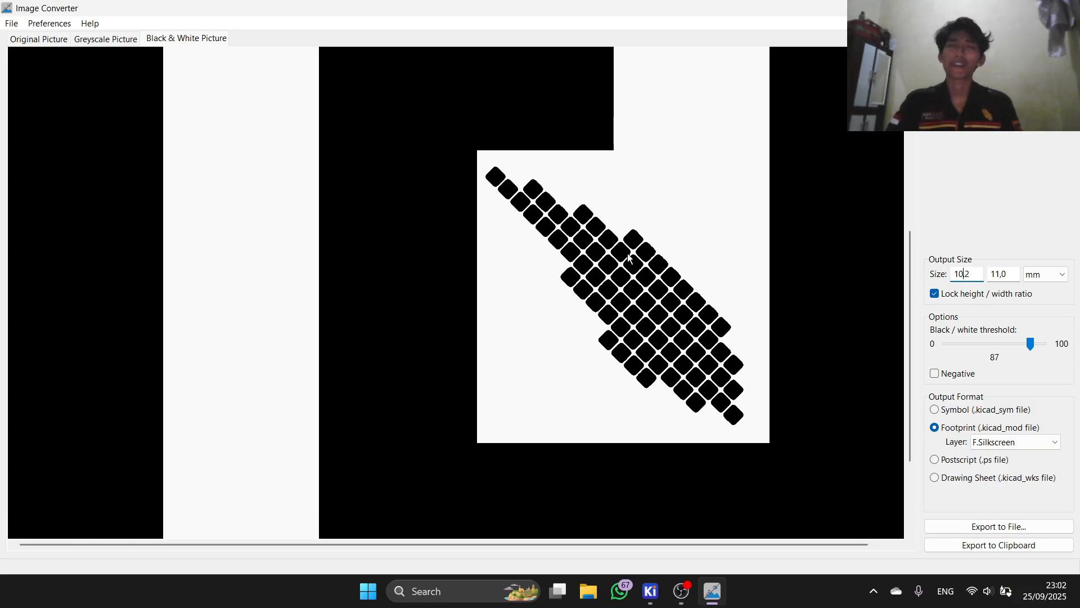
{"action": "scroll", "coordinate": [595, 261], "scroll_direction": "down", "scroll_amount": 2}
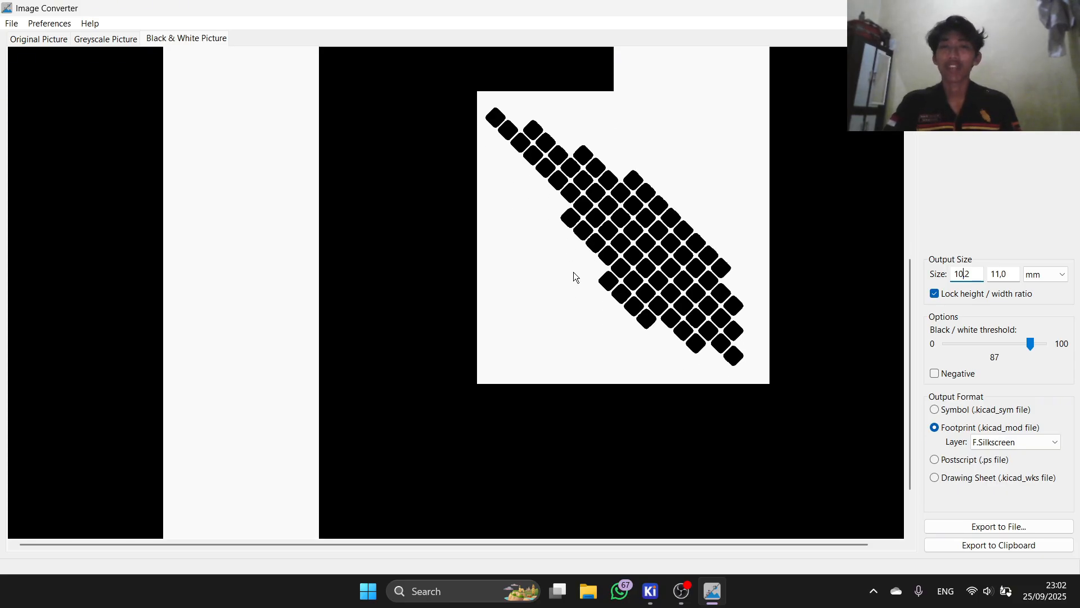
{"action": "scroll", "coordinate": [586, 276], "scroll_direction": "down", "scroll_amount": 2}
{"action": "scroll", "coordinate": [591, 282], "scroll_direction": "up", "scroll_amount": 5}
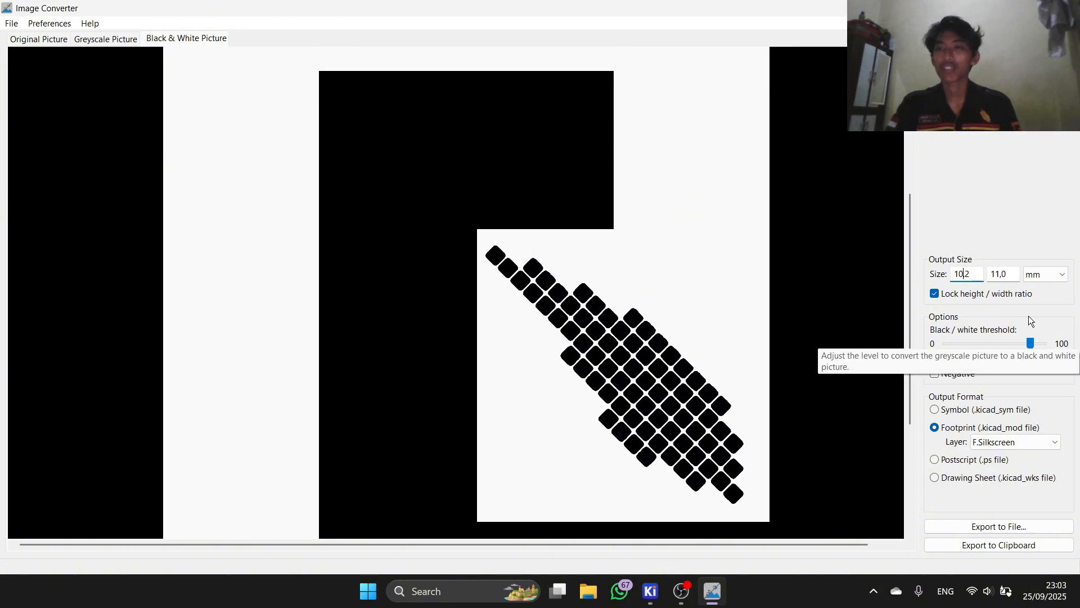
Step: Keep F.Silkscreen as the output layer and return to the KiCad project manager
{"action": "left_click", "coordinate": [1023, 440]}
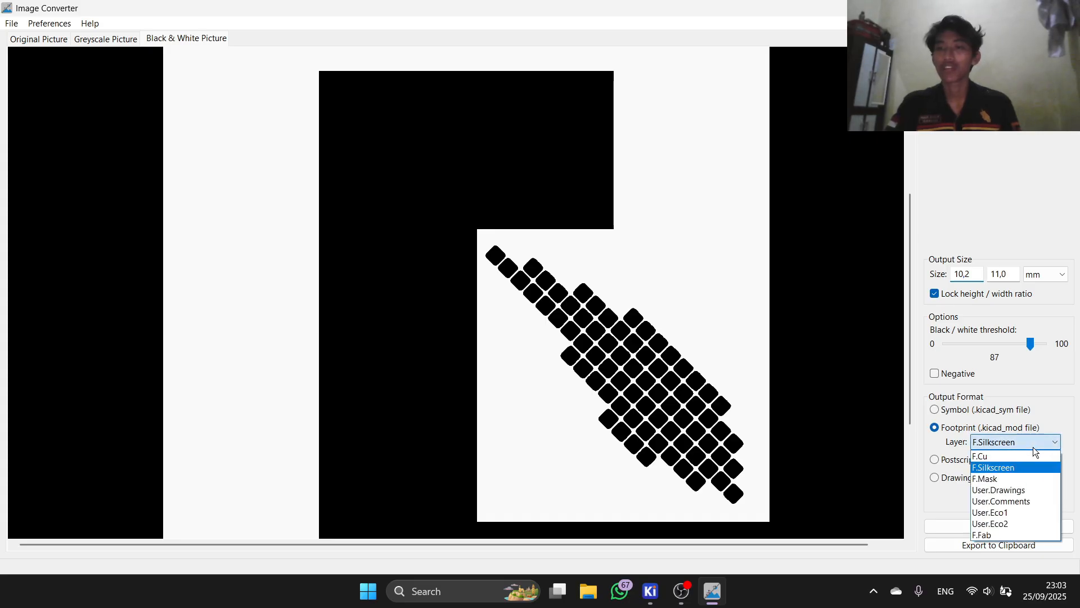
{"action": "left_click", "coordinate": [1033, 447]}
{"action": "left_click", "coordinate": [1032, 446]}
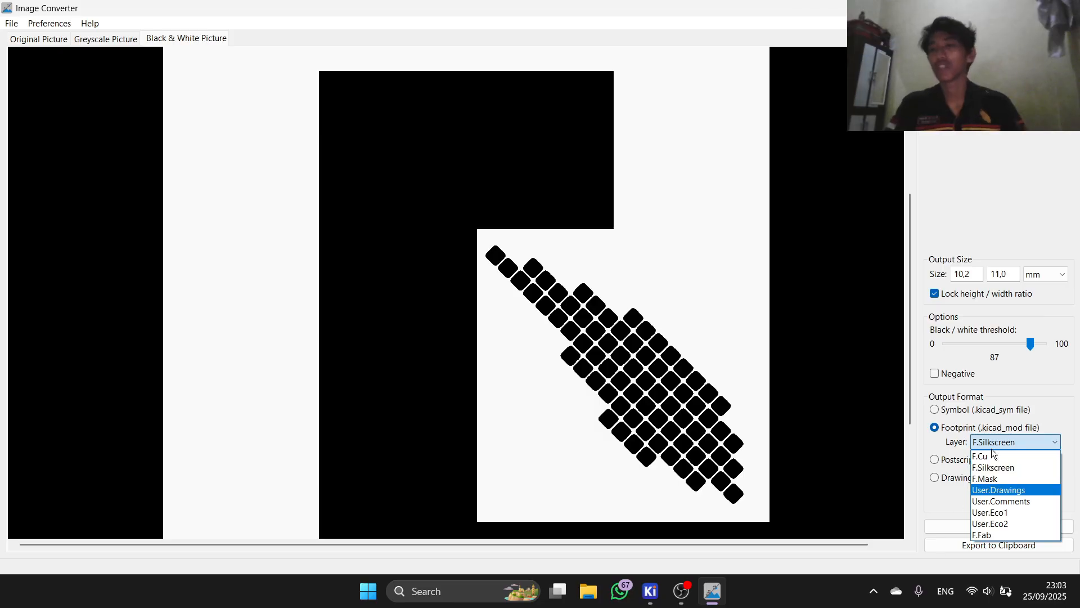
{"action": "left_click", "coordinate": [1040, 410]}
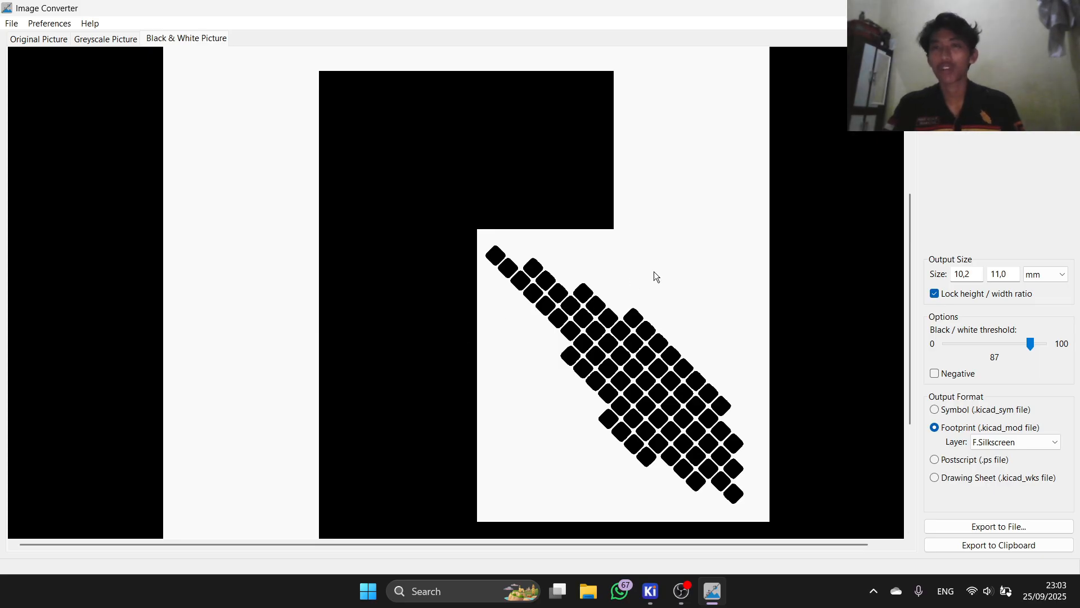
{"action": "key", "text": "alt+Tab"}
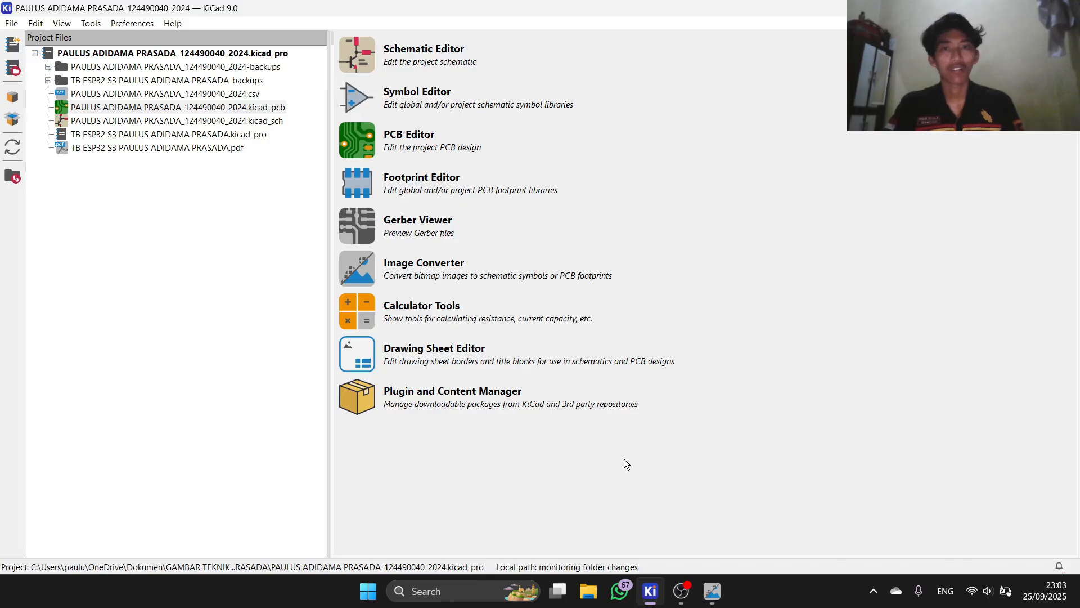
Step: Open the board's .kicad_pcb file in the PCB Editor from the project manager
{"action": "left_click", "coordinate": [711, 590]}
{"action": "left_click", "coordinate": [711, 591]}
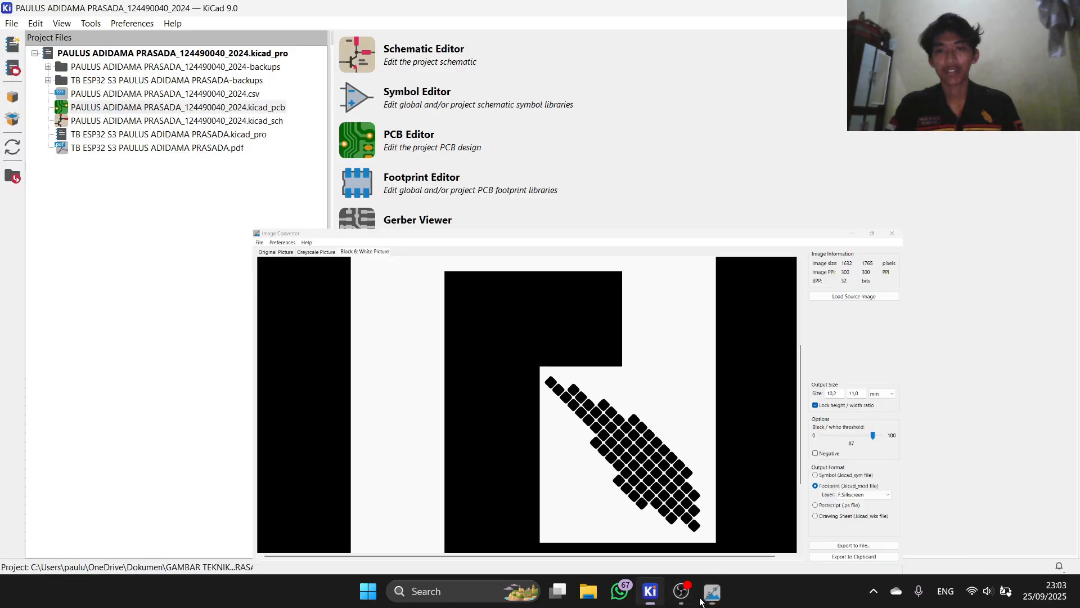
{"action": "left_click", "coordinate": [649, 592]}
{"action": "left_click", "coordinate": [649, 591]}
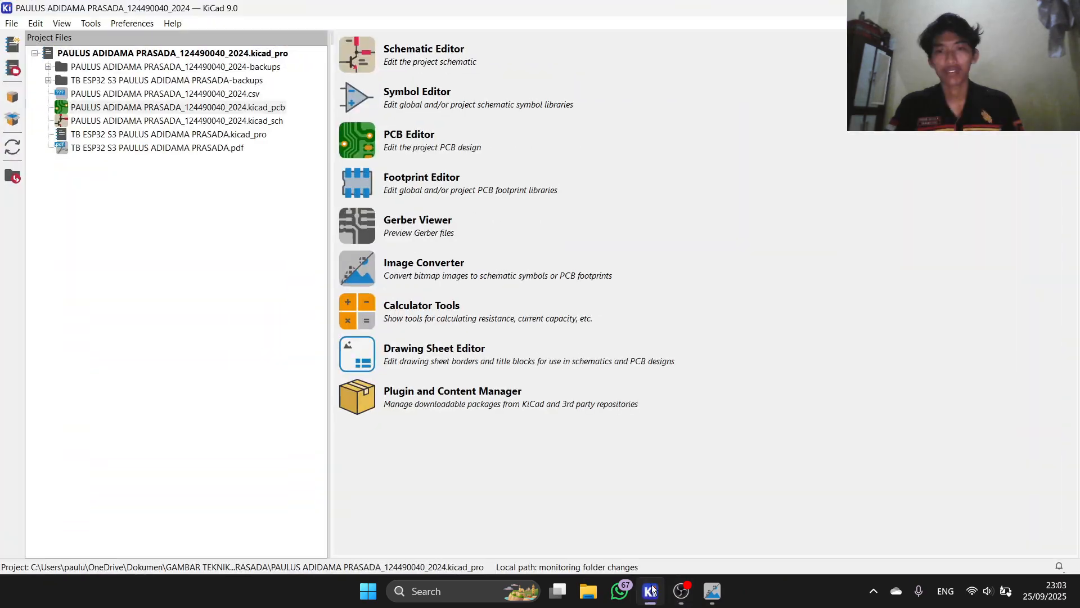
{"action": "left_click", "coordinate": [110, 112]}
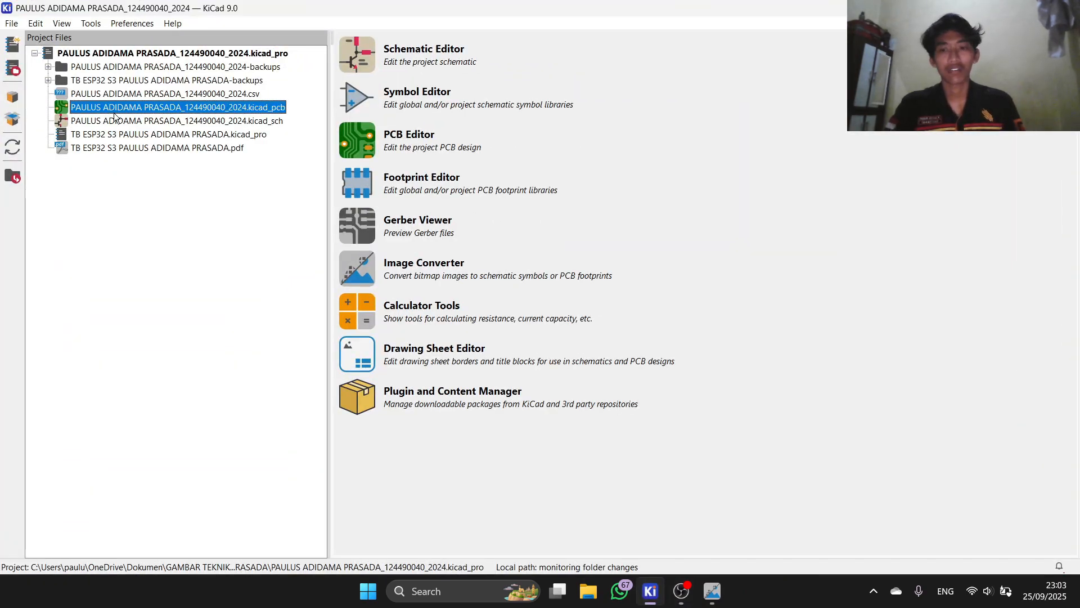
{"action": "double_click", "coordinate": [115, 111]}
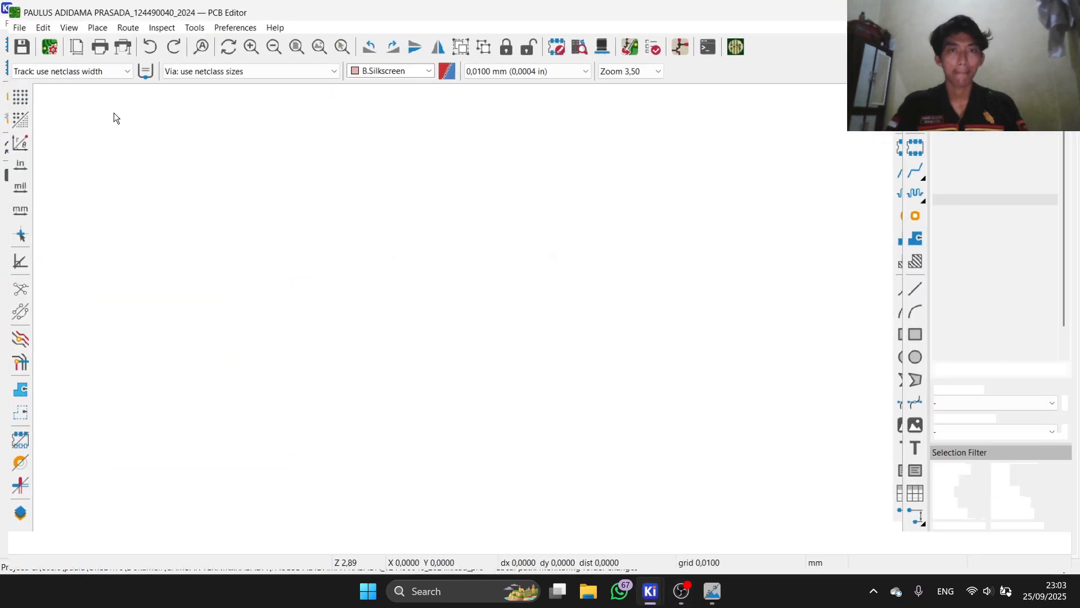
{"action": "scroll", "coordinate": [463, 321], "scroll_direction": "up", "scroll_amount": 4}
{"action": "scroll", "coordinate": [467, 225], "scroll_direction": "down", "scroll_amount": 2}
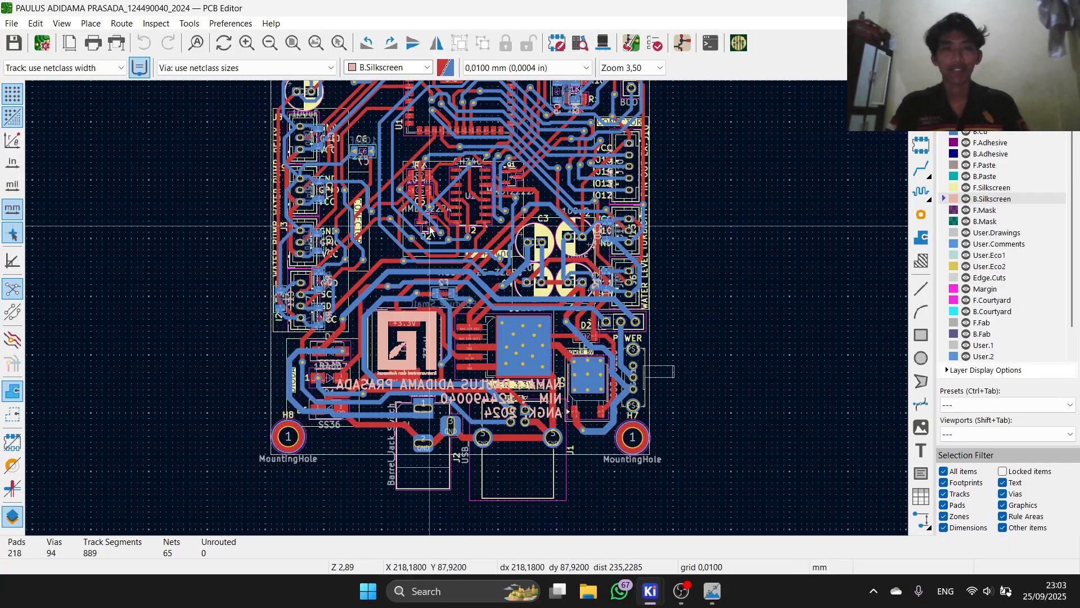
{"action": "scroll", "coordinate": [389, 368], "scroll_direction": "up", "scroll_amount": 2}
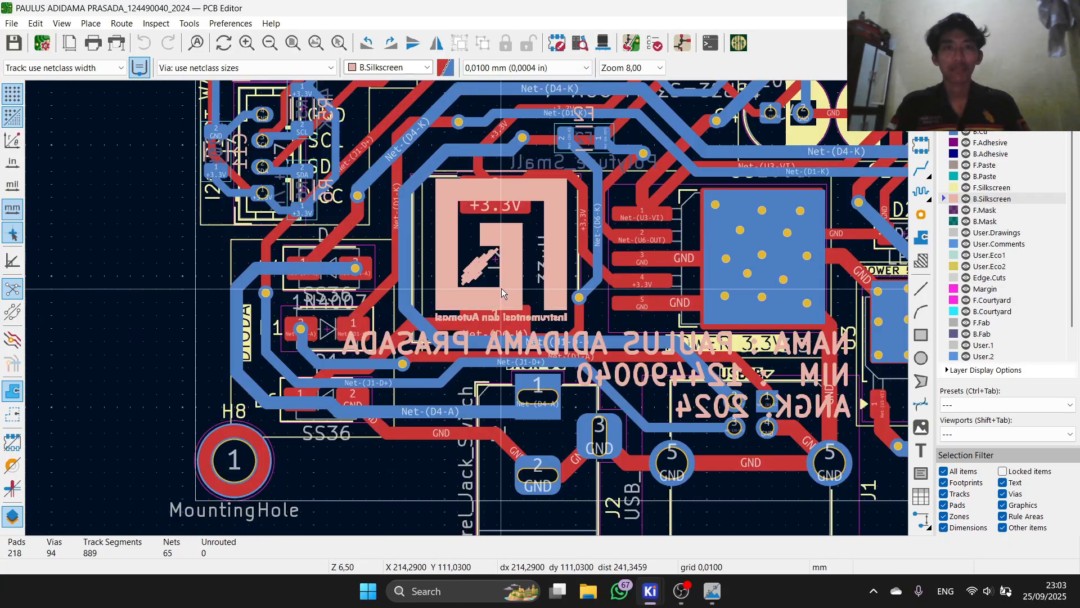
Step: Move the old logo left of the board and cut it
{"action": "left_click", "coordinate": [503, 288]}
{"action": "scroll", "coordinate": [505, 287], "scroll_direction": "down", "scroll_amount": 3}
{"action": "key", "text": "m"}
{"action": "left_click", "coordinate": [312, 298]}
{"action": "scroll", "coordinate": [469, 314], "scroll_direction": "up", "scroll_amount": 5}
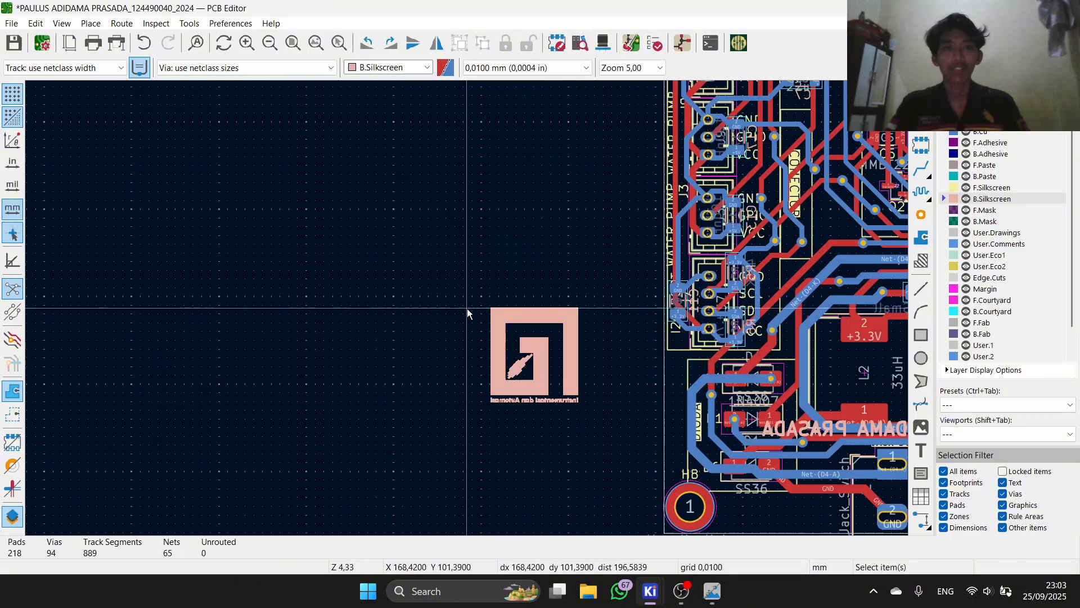
{"action": "key", "text": "ctrl+x"}
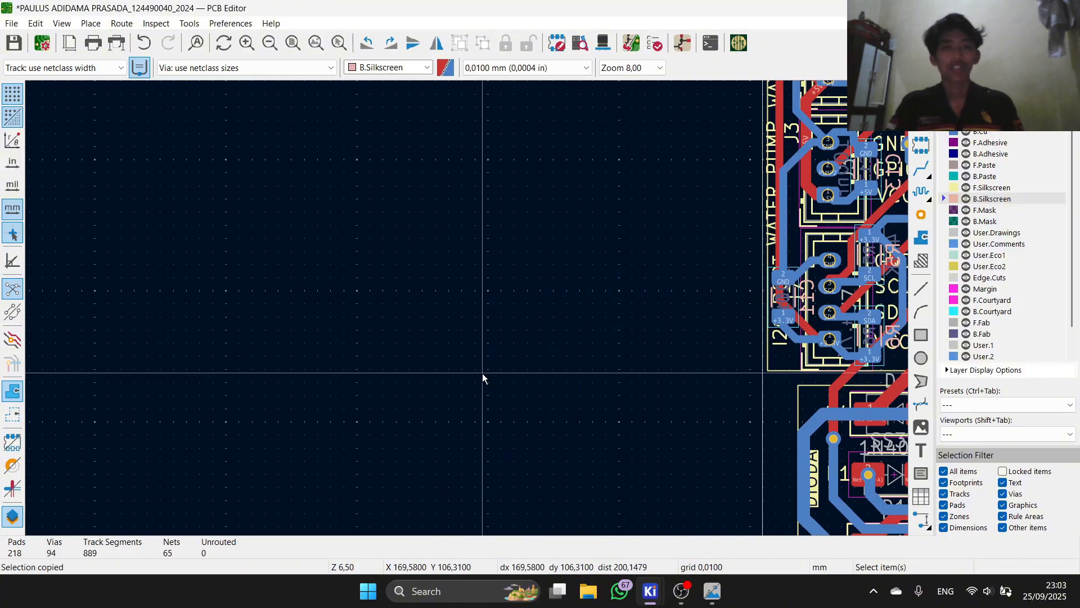
{"action": "key", "text": "a"}
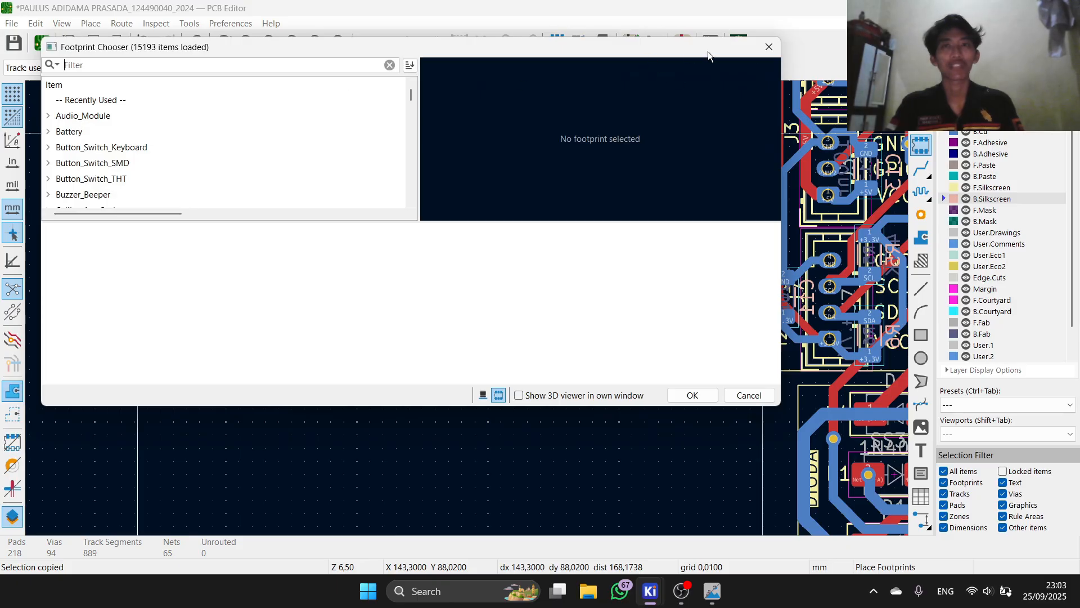
Step: Reopen footprint placement from the Place menu and search for the user's named logo footprint
{"action": "key", "text": "Escape"}
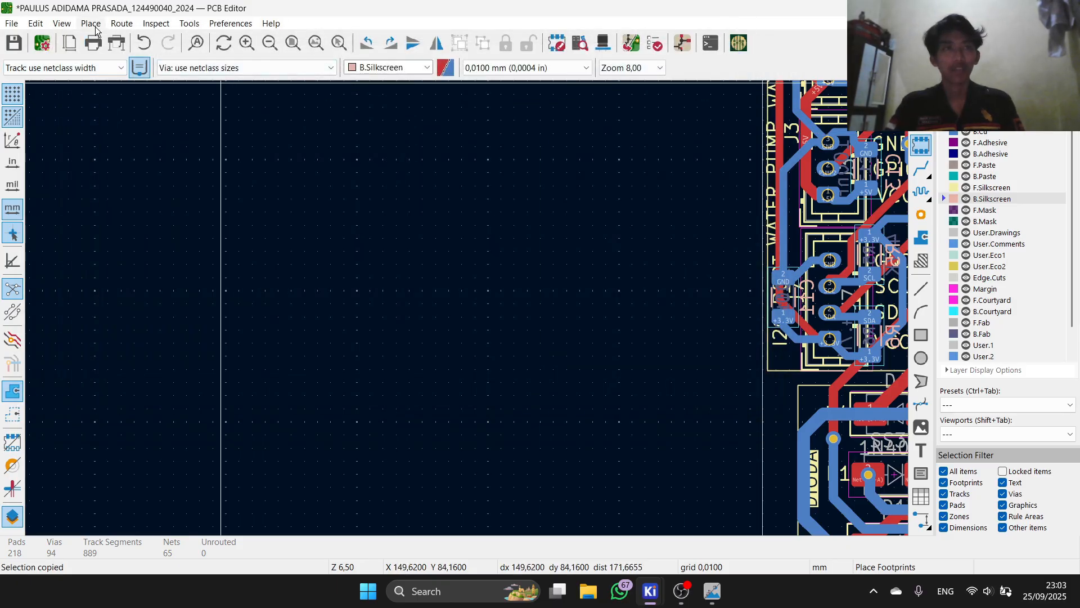
{"action": "left_click", "coordinate": [95, 27]}
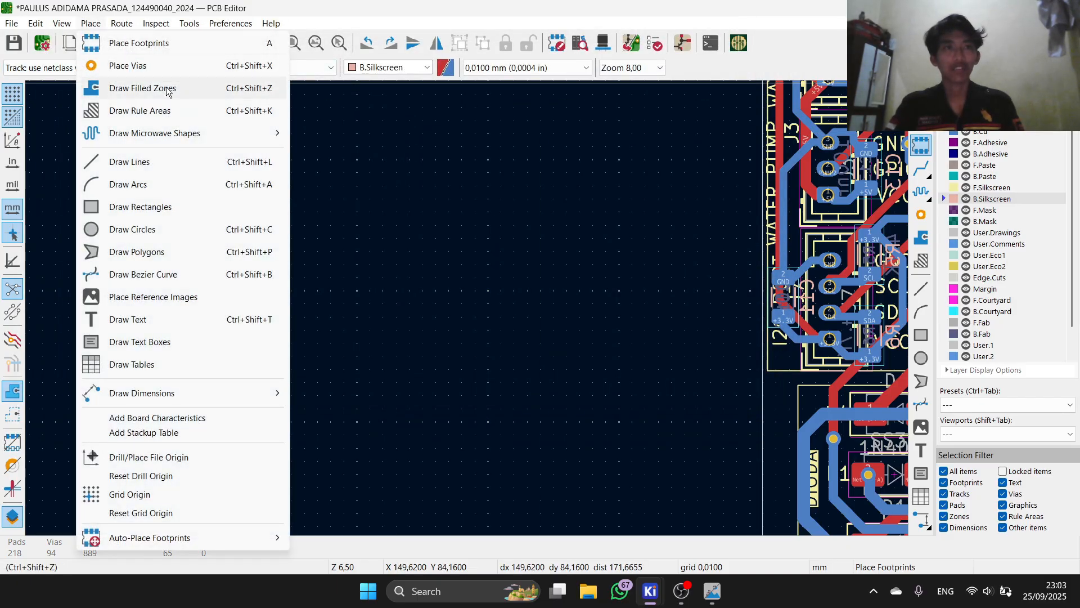
{"action": "left_click", "coordinate": [171, 48]}
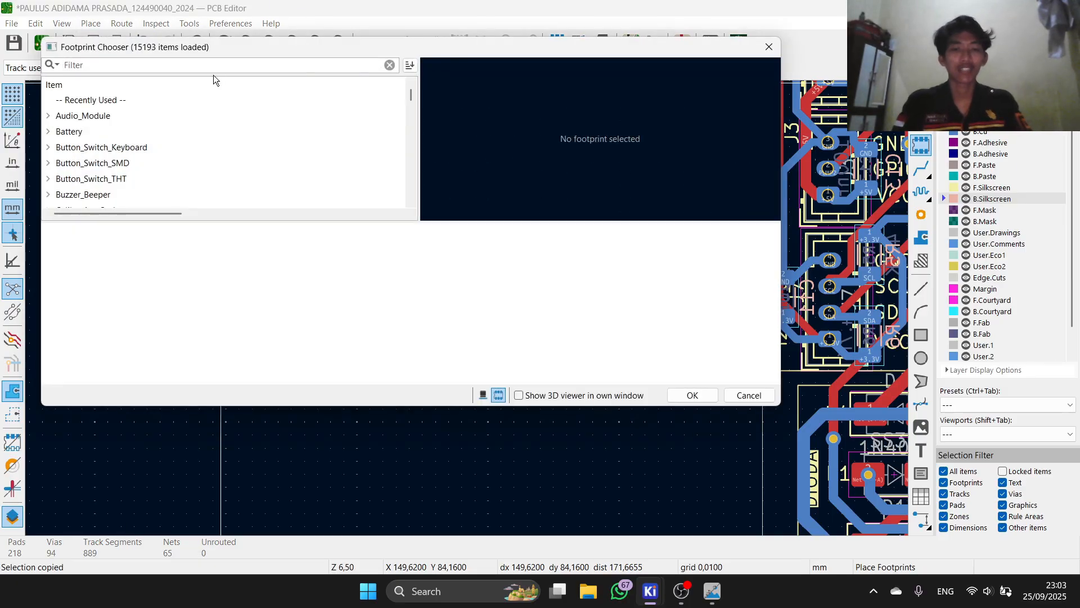
{"action": "type", "text": "PAULUS"}
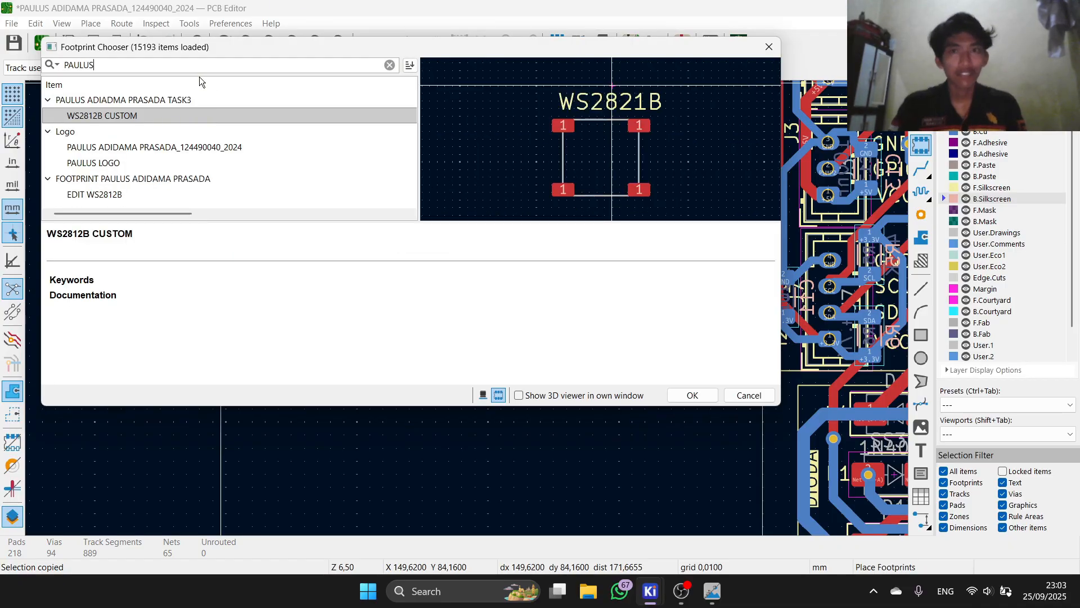
{"action": "key", "text": "Down"}
{"action": "key", "text": "Down"}
{"action": "key", "text": "Down"}
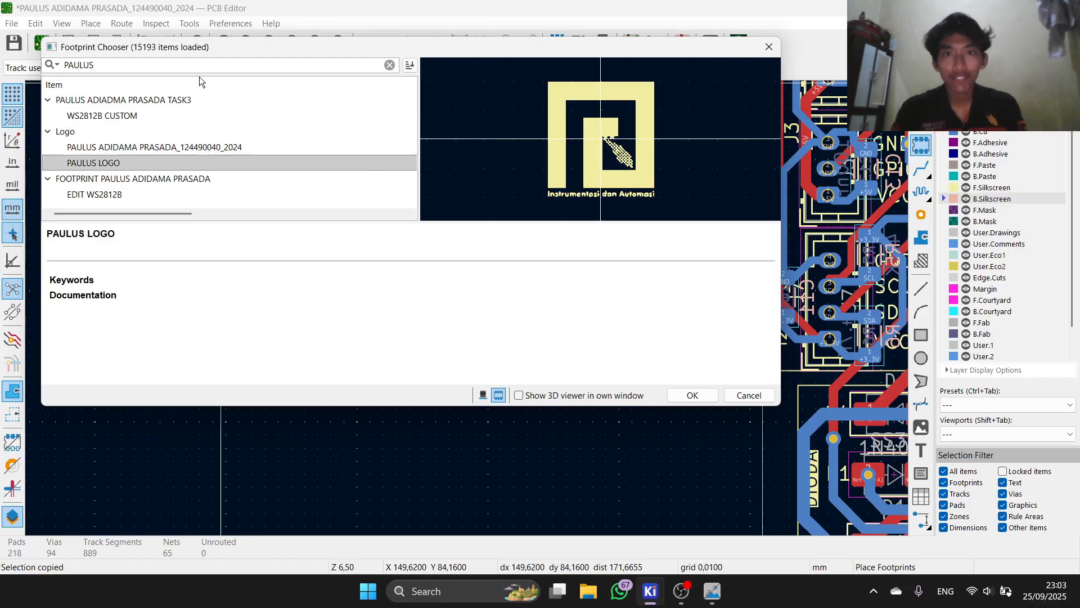
{"action": "key", "text": "Down"}
{"action": "key", "text": "Down"}
{"action": "key", "text": "Up"}
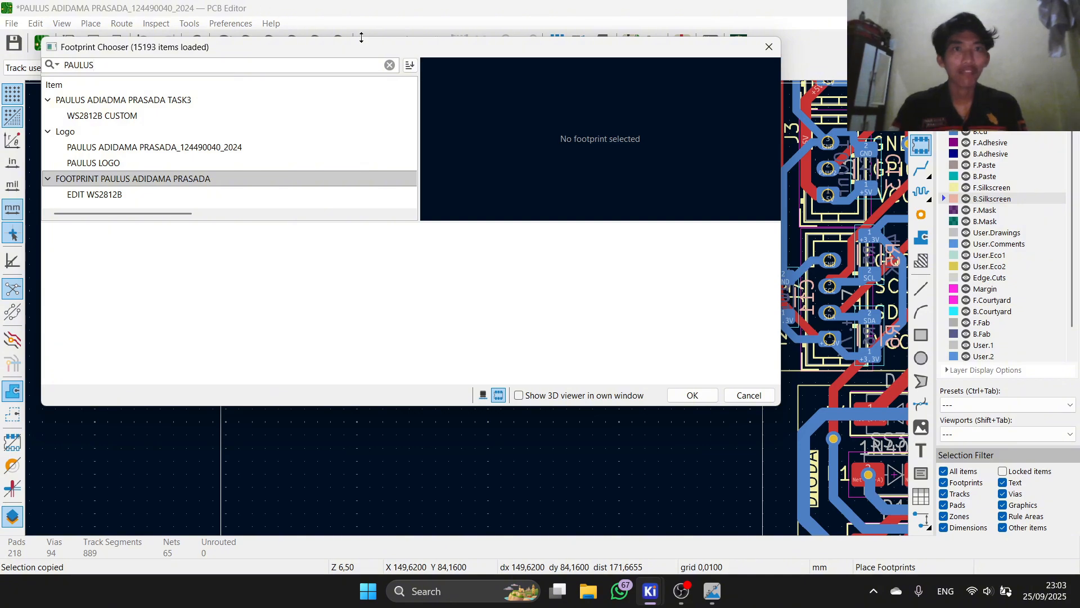
Step: Filter footprints by 'LOGO' and choose the starred-G logo variant
{"action": "left_click", "coordinate": [390, 68]}
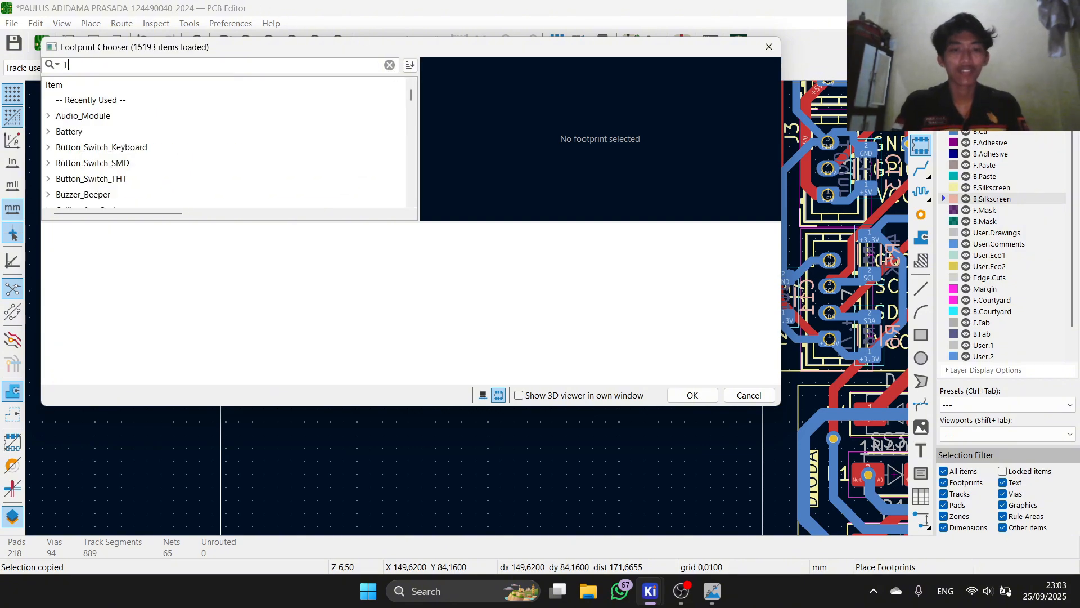
{"action": "type", "text": "LOGO"}
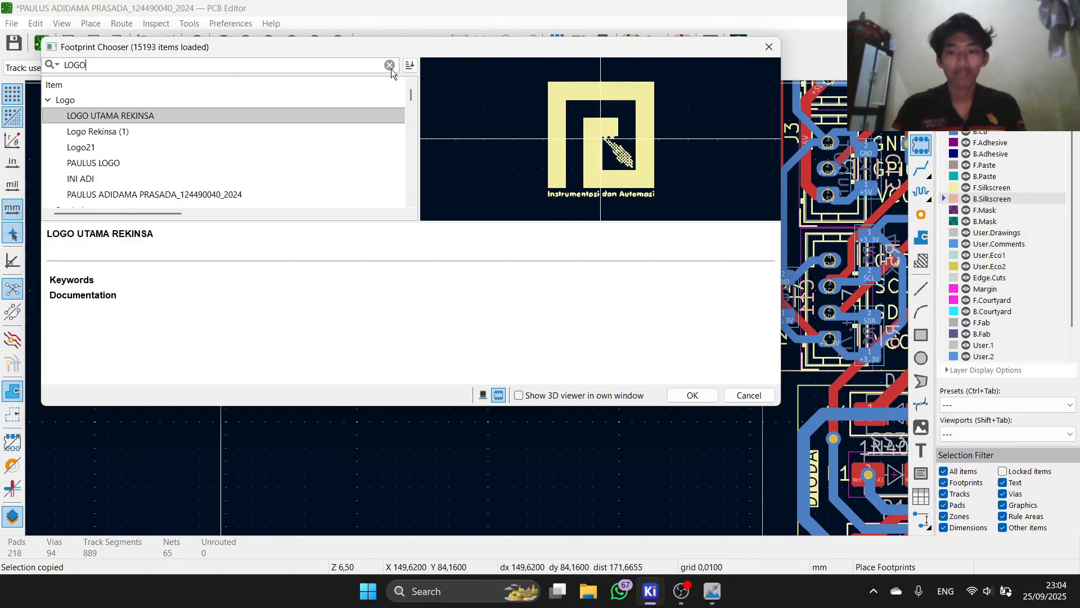
{"action": "key", "text": "Down"}
{"action": "key", "text": "Down"}
{"action": "key", "text": "Down"}
{"action": "key", "text": "Down"}
{"action": "key", "text": "Down"}
{"action": "key", "text": "Down"}
{"action": "key", "text": "Up"}
{"action": "key", "text": "Up"}
{"action": "key", "text": "Up"}
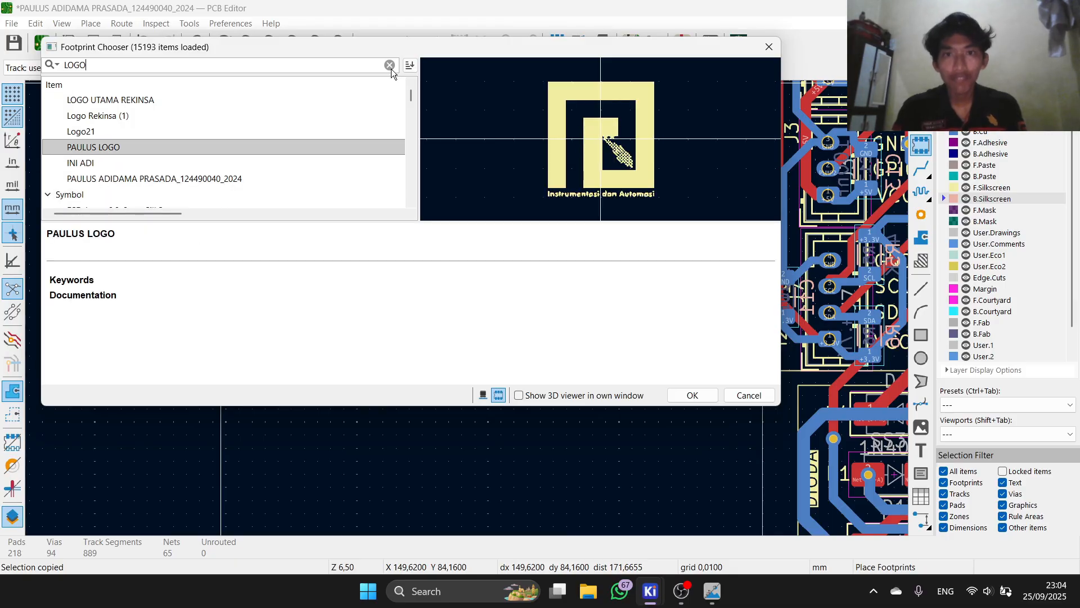
{"action": "key", "text": "Down"}
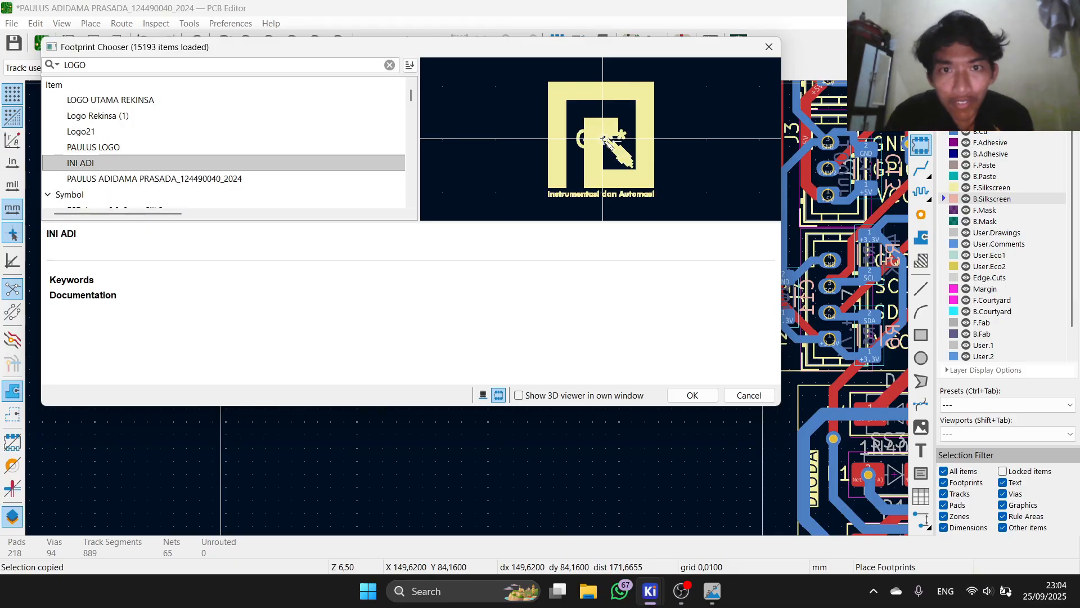
{"action": "left_click", "coordinate": [691, 395]}
Step: Drop the logo footprint beside the board and stop placing footprints
{"action": "left_click", "coordinate": [650, 360]}
{"action": "scroll", "coordinate": [635, 425], "scroll_direction": "up", "scroll_amount": 3}
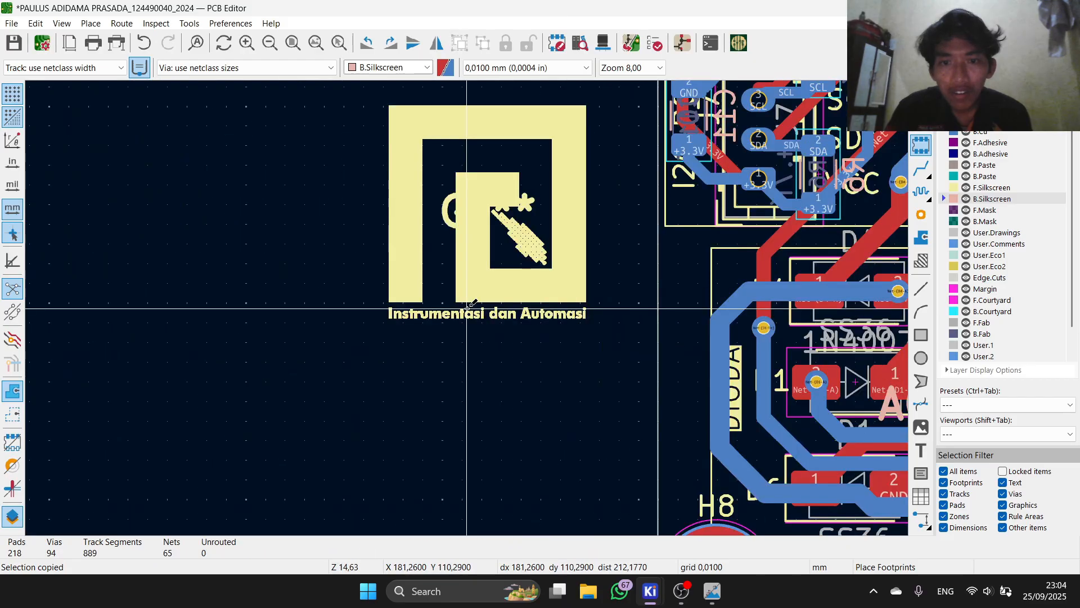
{"action": "right_click", "coordinate": [484, 309]}
{"action": "left_click", "coordinate": [537, 330]}
{"action": "scroll", "coordinate": [484, 309], "scroll_direction": "down", "scroll_amount": 4}
{"action": "scroll", "coordinate": [468, 311], "scroll_direction": "up", "scroll_amount": 4}
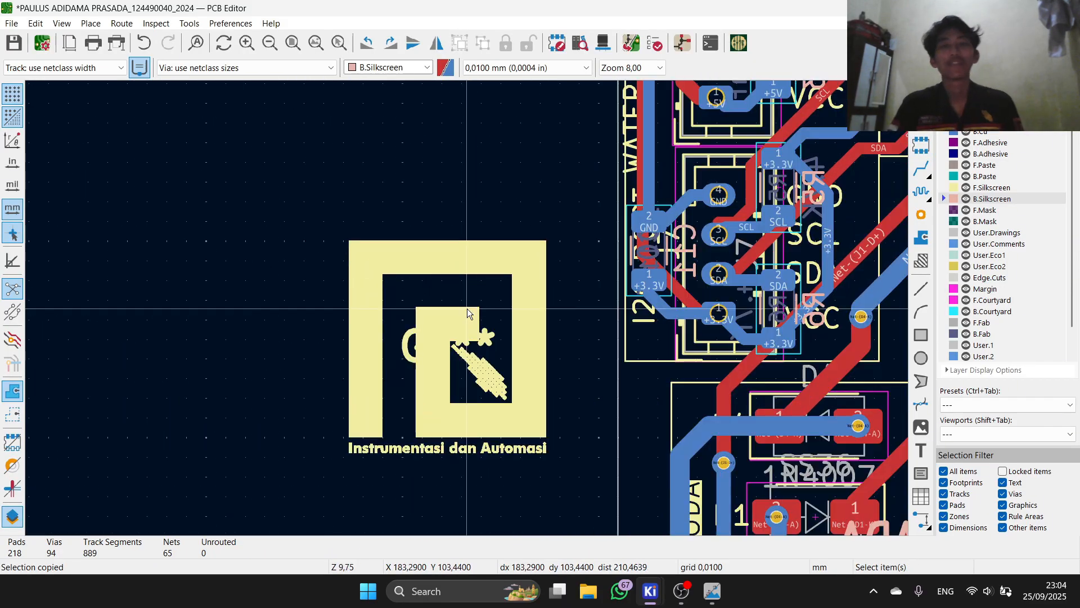
{"action": "scroll", "coordinate": [413, 336], "scroll_direction": "up", "scroll_amount": 2}
Step: Delete the logo's G*** reference text and move the logo onto the board
{"action": "left_click", "coordinate": [476, 297]}
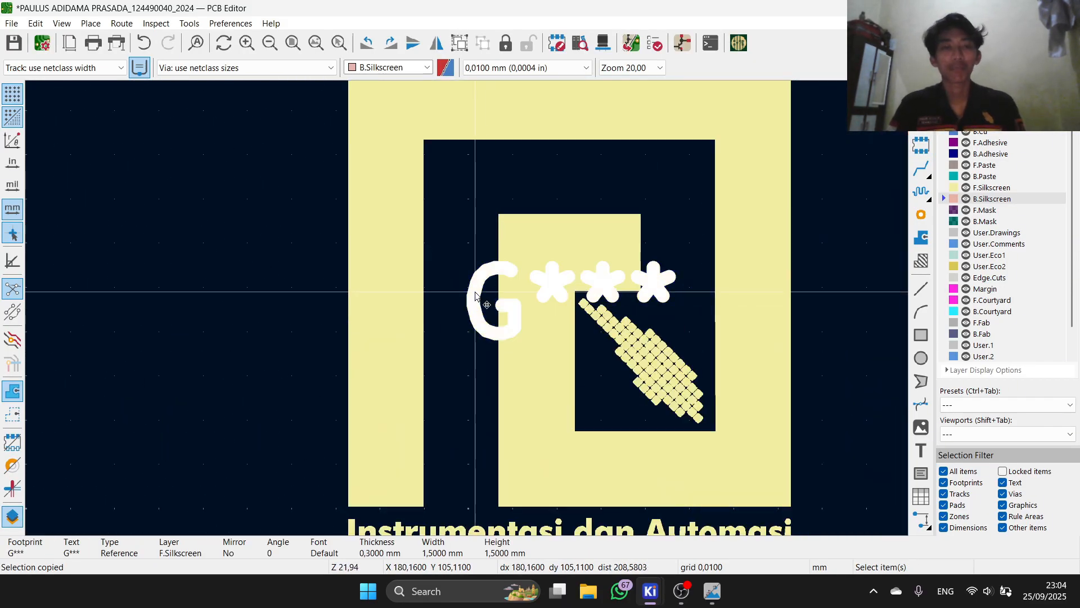
{"action": "key", "text": "Delete"}
{"action": "scroll", "coordinate": [477, 292], "scroll_direction": "down", "scroll_amount": 5}
{"action": "scroll", "coordinate": [393, 180], "scroll_direction": "up", "scroll_amount": 2}
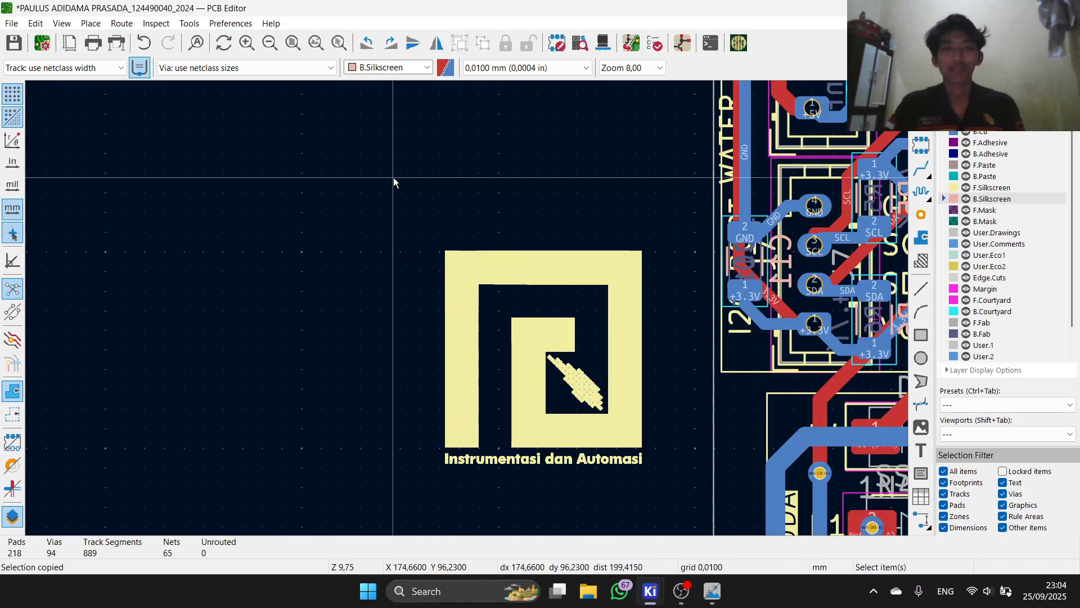
{"action": "left_click_drag", "start_coordinate": [719, 550], "coordinate": [676, 496]}
{"action": "scroll", "coordinate": [313, 174], "scroll_direction": "down", "scroll_amount": 2}
{"action": "left_click_drag", "start_coordinate": [413, 273], "coordinate": [699, 281]}
{"action": "left_click", "coordinate": [343, 271]}
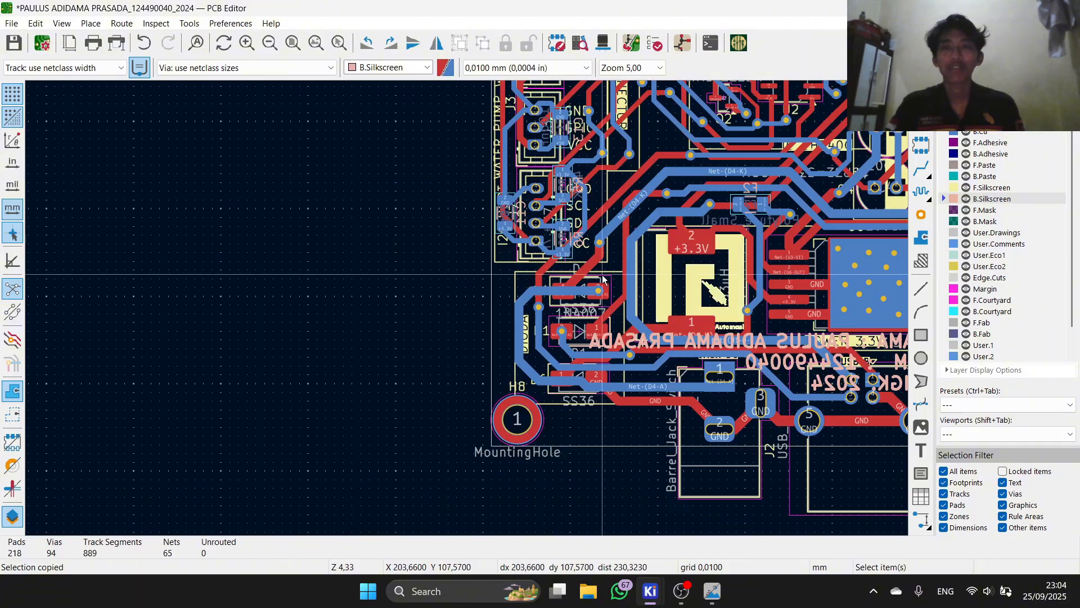
{"action": "scroll", "coordinate": [654, 273], "scroll_direction": "up", "scroll_amount": 2}
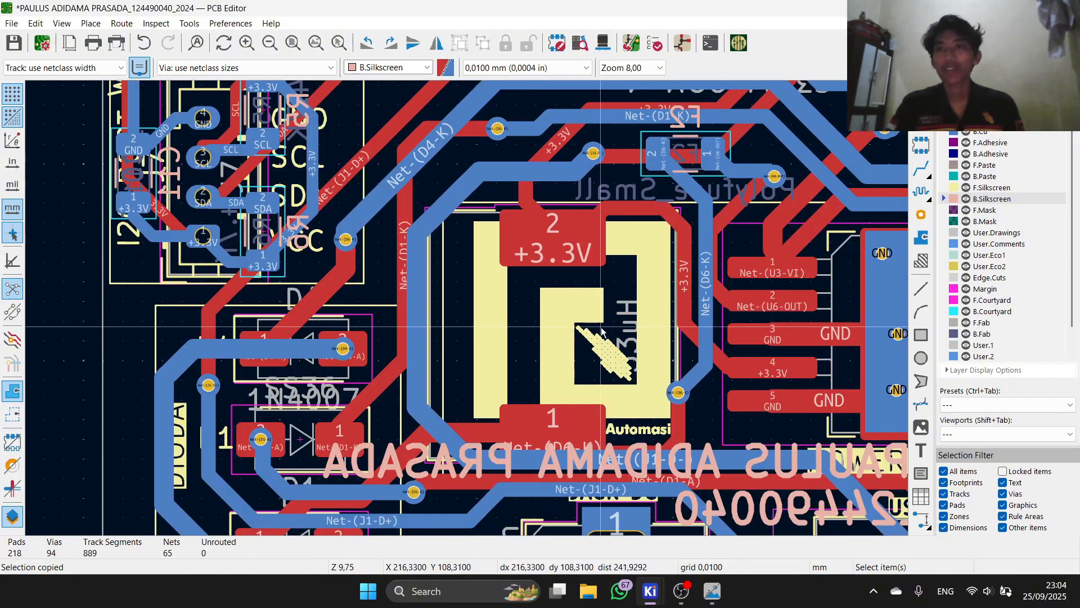
Step: Inspect the logo in the 3D view, then open its Footprint Properties
{"action": "left_click", "coordinate": [604, 42]}
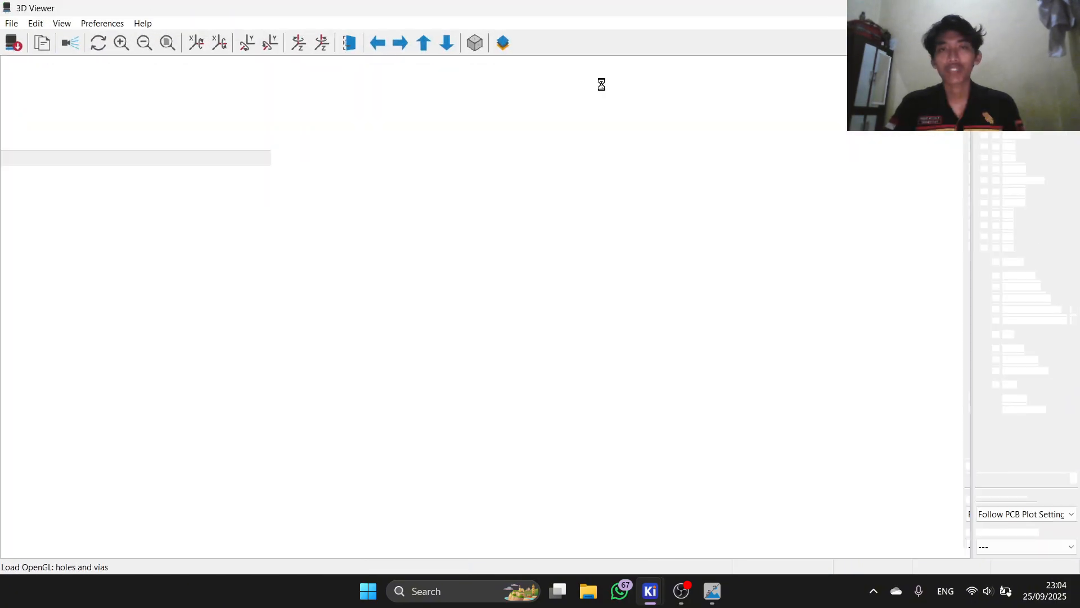
{"action": "left_click_drag", "start_coordinate": [406, 337], "coordinate": [640, 308]}
{"action": "left_click", "coordinate": [998, 8]}
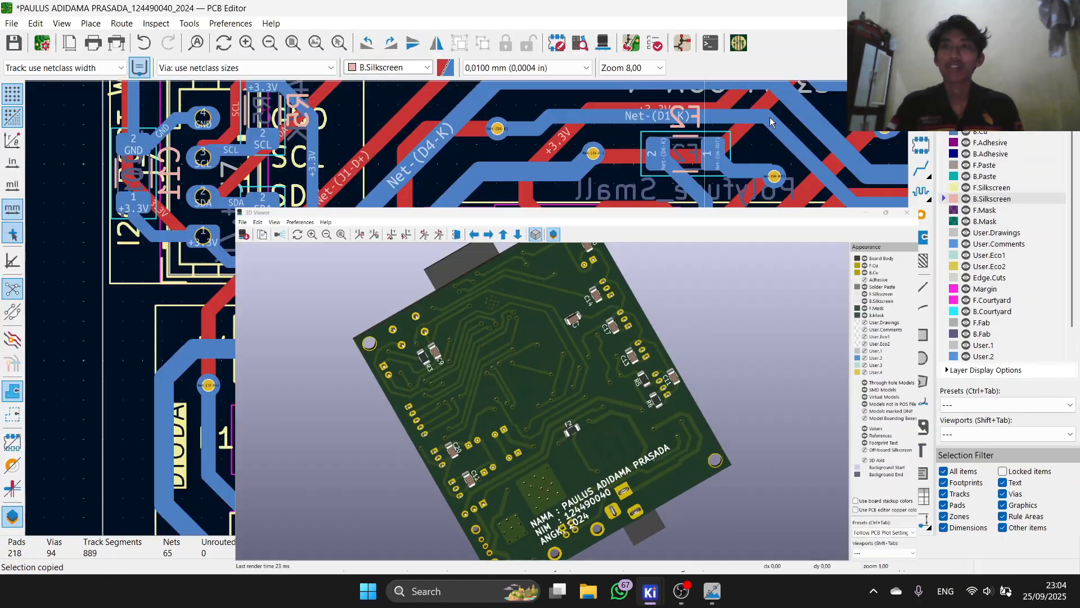
{"action": "left_click", "coordinate": [493, 312]}
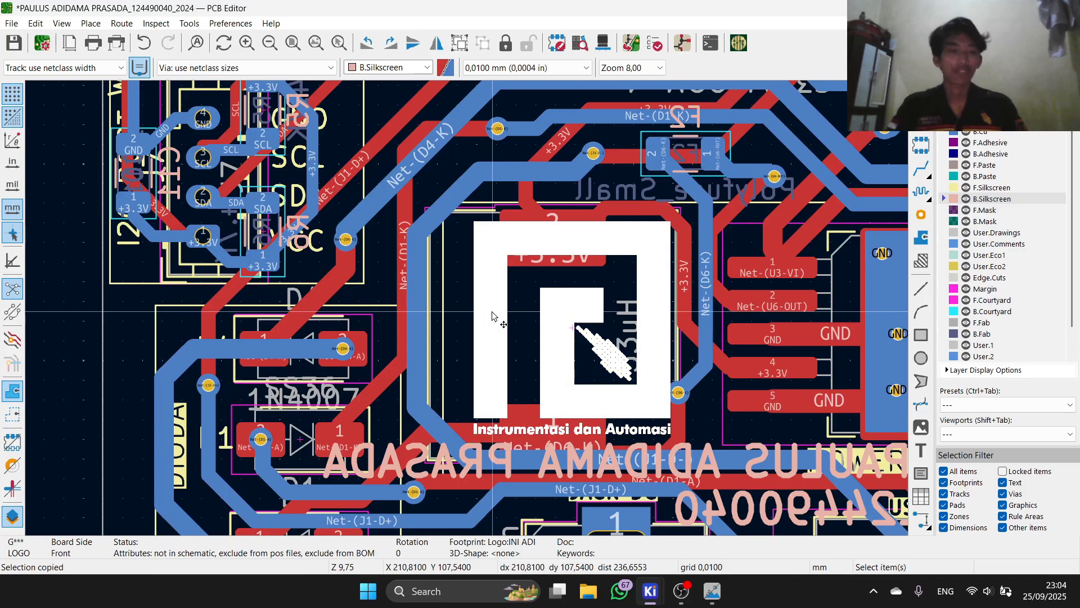
{"action": "double_click", "coordinate": [493, 315]}
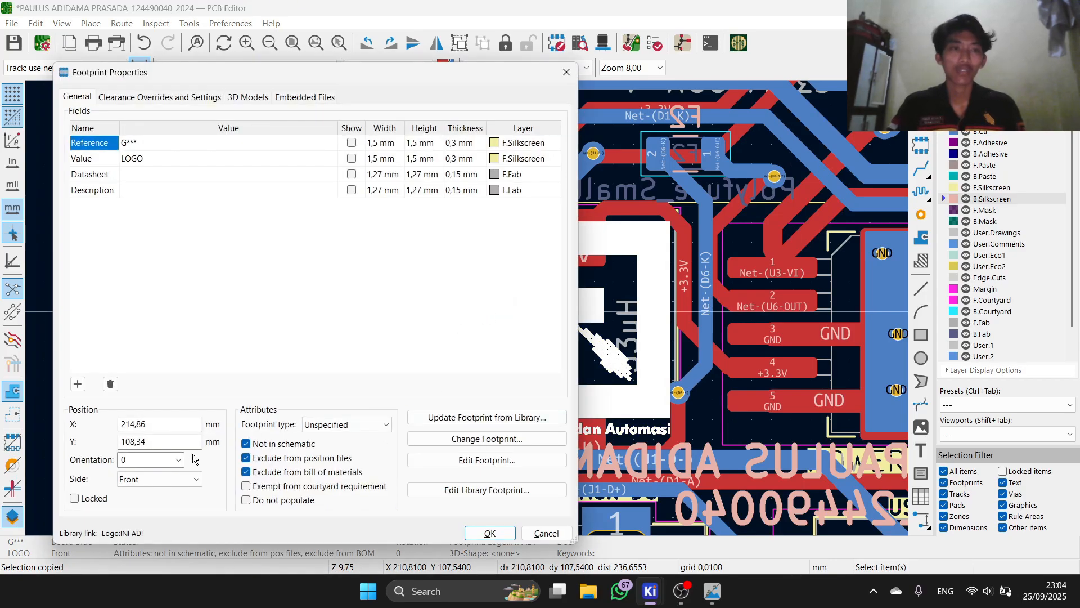
Step: Move the logo footprint to the Back side in Footprint Properties
{"action": "left_click", "coordinate": [154, 483]}
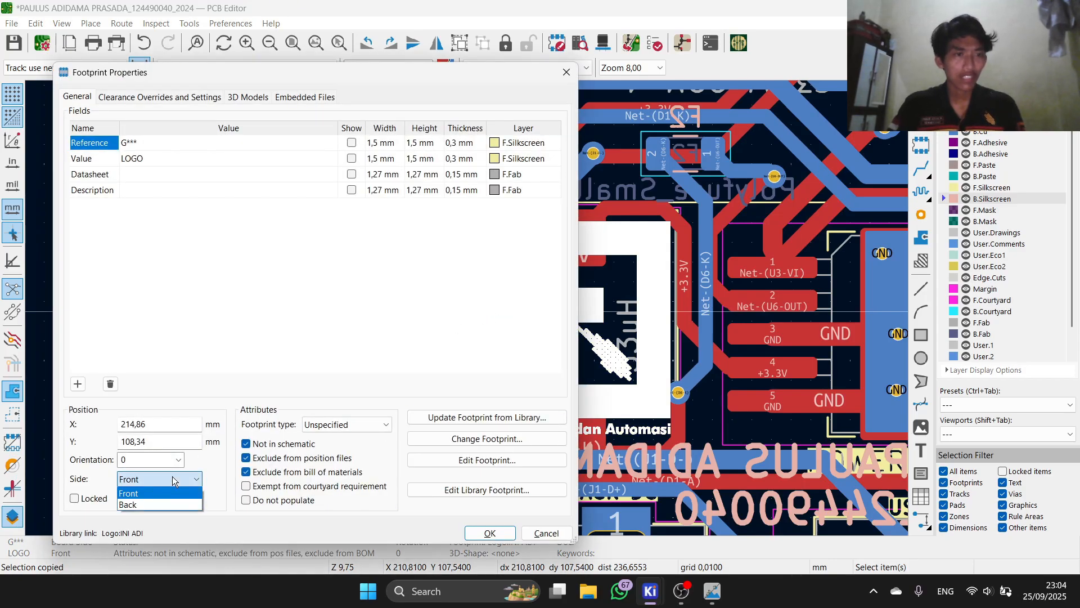
{"action": "left_click", "coordinate": [190, 504]}
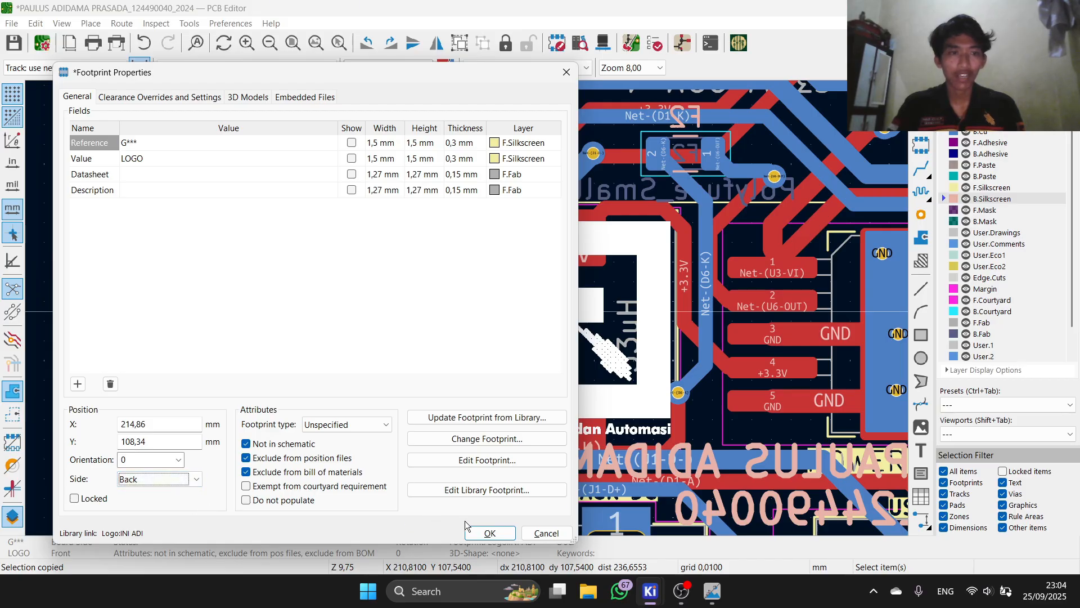
{"action": "left_click", "coordinate": [489, 532]}
Step: Check in the 3D Viewer that the logo now sits on the board's underside
{"action": "left_click", "coordinate": [602, 43]}
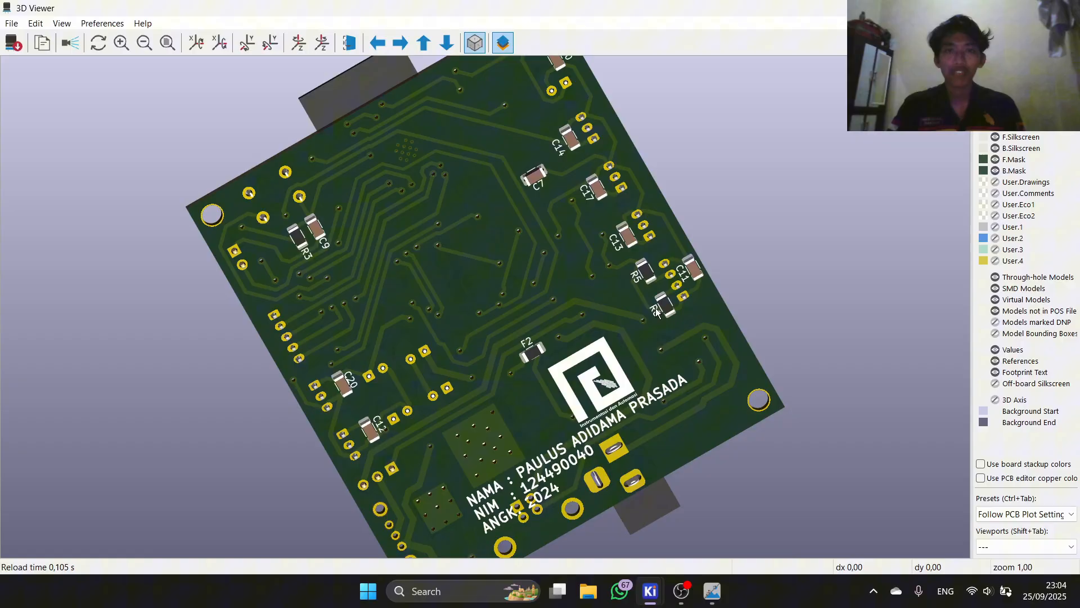
{"action": "left_click_drag", "start_coordinate": [655, 308], "coordinate": [506, 403]}
{"action": "scroll", "coordinate": [585, 371], "scroll_direction": "up", "scroll_amount": 4}
{"action": "middle_click_drag", "start_coordinate": [623, 489], "coordinate": [636, 265]}
{"action": "scroll", "coordinate": [719, 247], "scroll_direction": "up", "scroll_amount": 3}
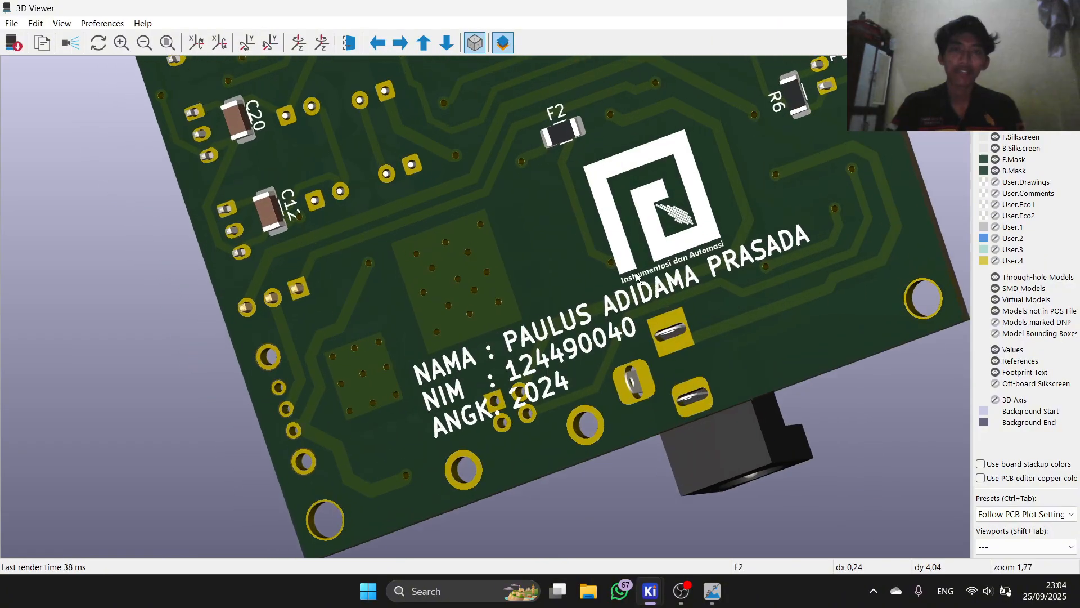
{"action": "left_click", "coordinate": [1065, 8]}
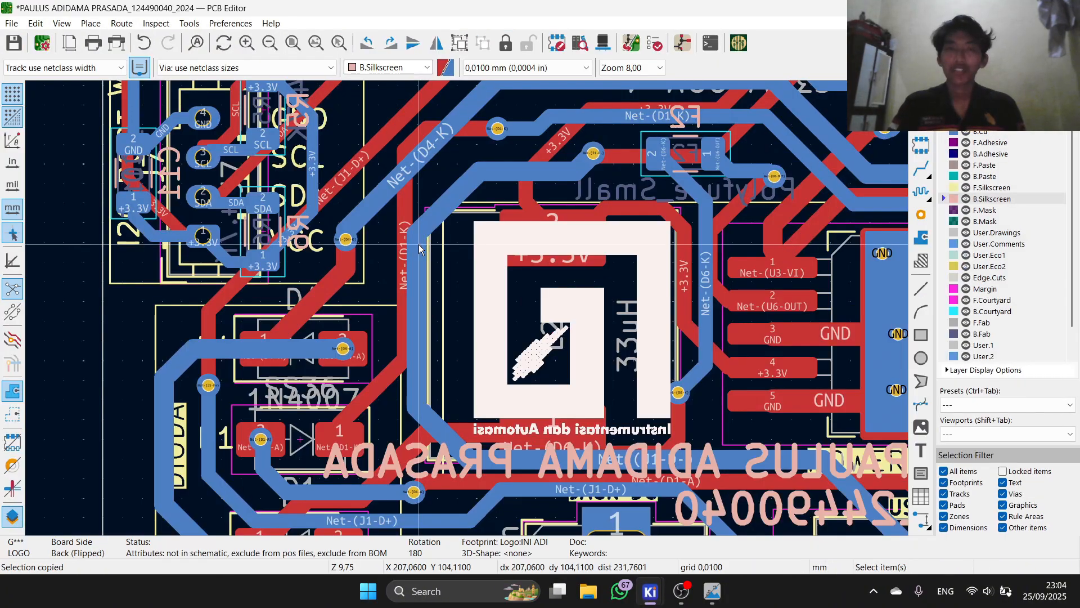
Step: Deselect the logo and zoom around the layout beside the mirrored name label
{"action": "scroll", "coordinate": [479, 322], "scroll_direction": "down", "scroll_amount": 5}
{"action": "left_click", "coordinate": [326, 266]}
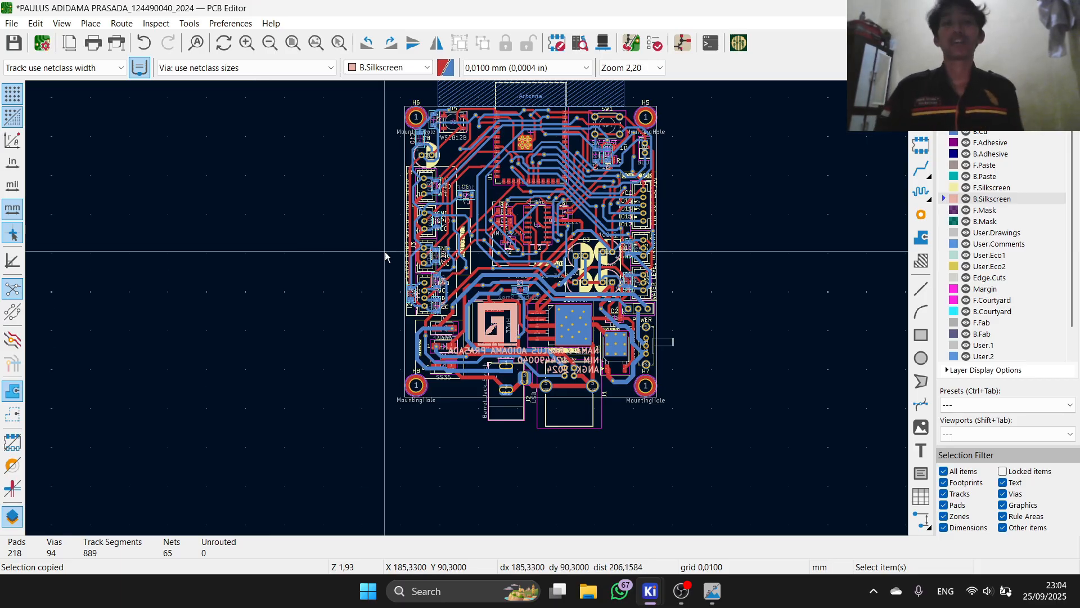
{"action": "scroll", "coordinate": [527, 240], "scroll_direction": "up", "scroll_amount": 2}
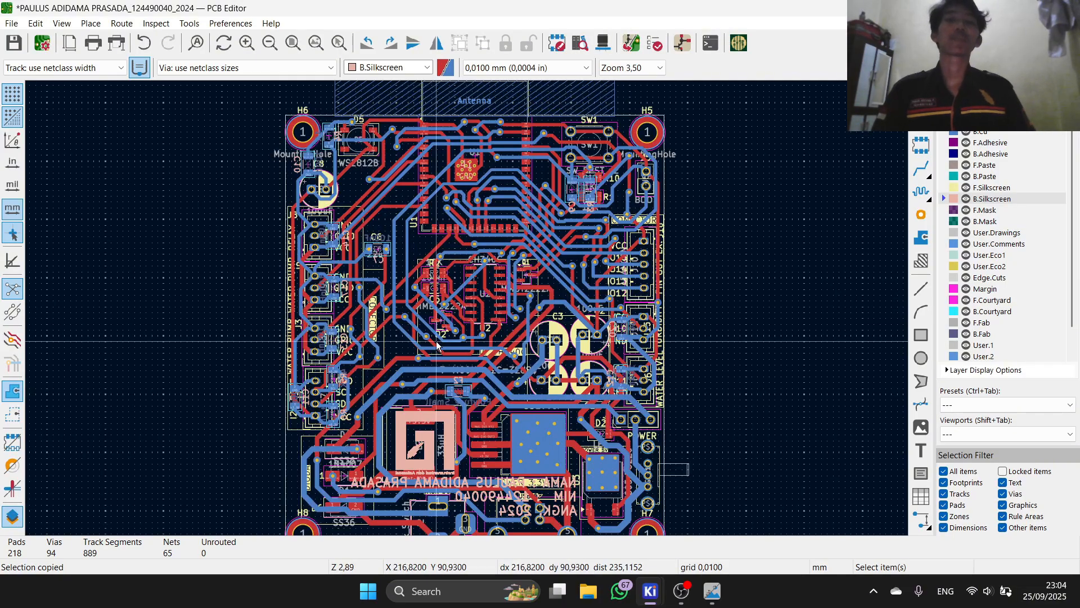
{"action": "scroll", "coordinate": [421, 350], "scroll_direction": "down", "scroll_amount": 2}
{"action": "scroll", "coordinate": [468, 310], "scroll_direction": "up", "scroll_amount": 2}
{"action": "scroll", "coordinate": [468, 311], "scroll_direction": "down", "scroll_amount": 2}
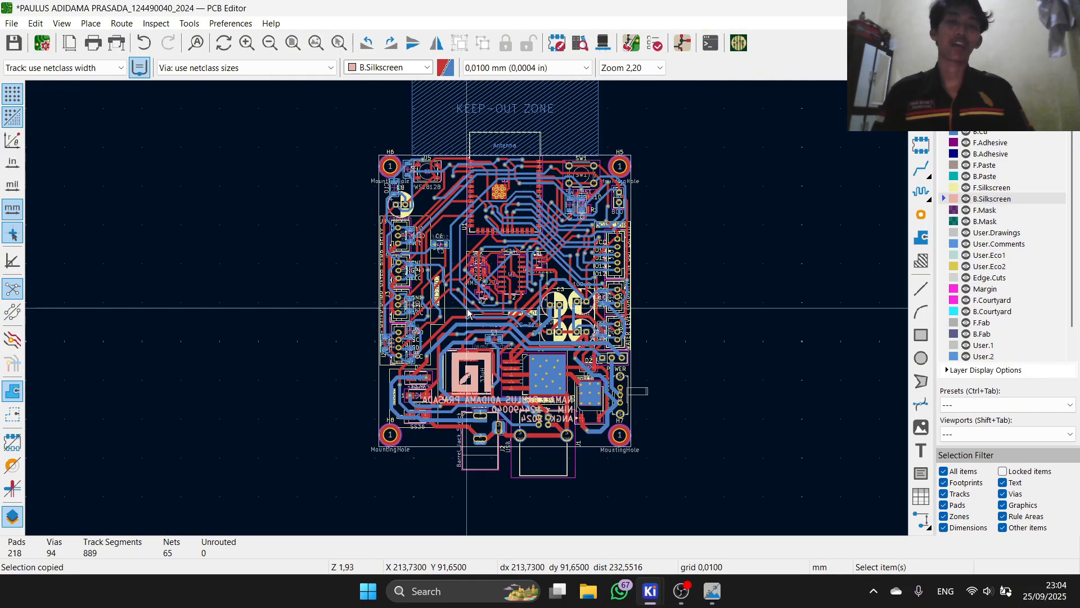
{"action": "scroll", "coordinate": [468, 312], "scroll_direction": "up", "scroll_amount": 2}
{"action": "scroll", "coordinate": [468, 313], "scroll_direction": "down", "scroll_amount": 2}
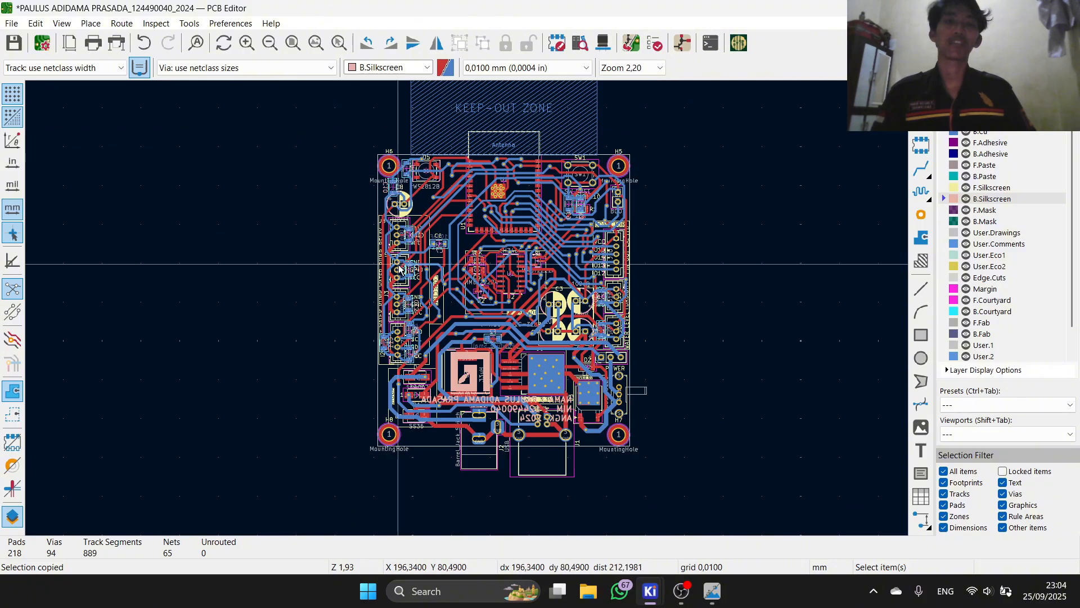
{"action": "scroll", "coordinate": [473, 356], "scroll_direction": "up", "scroll_amount": 3}
{"action": "scroll", "coordinate": [473, 356], "scroll_direction": "down", "scroll_amount": 3}
{"action": "scroll", "coordinate": [476, 348], "scroll_direction": "up", "scroll_amount": 3}
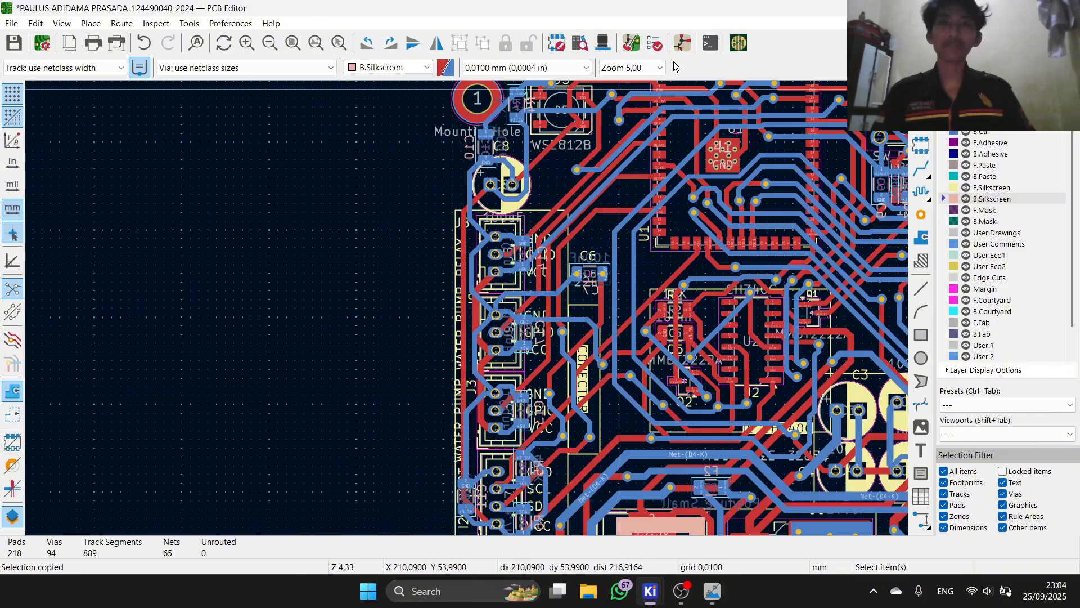
Step: Open the project's schematic from the PCB Editor and zoom in on the ESP32-S3 block
{"action": "left_click", "coordinate": [676, 54]}
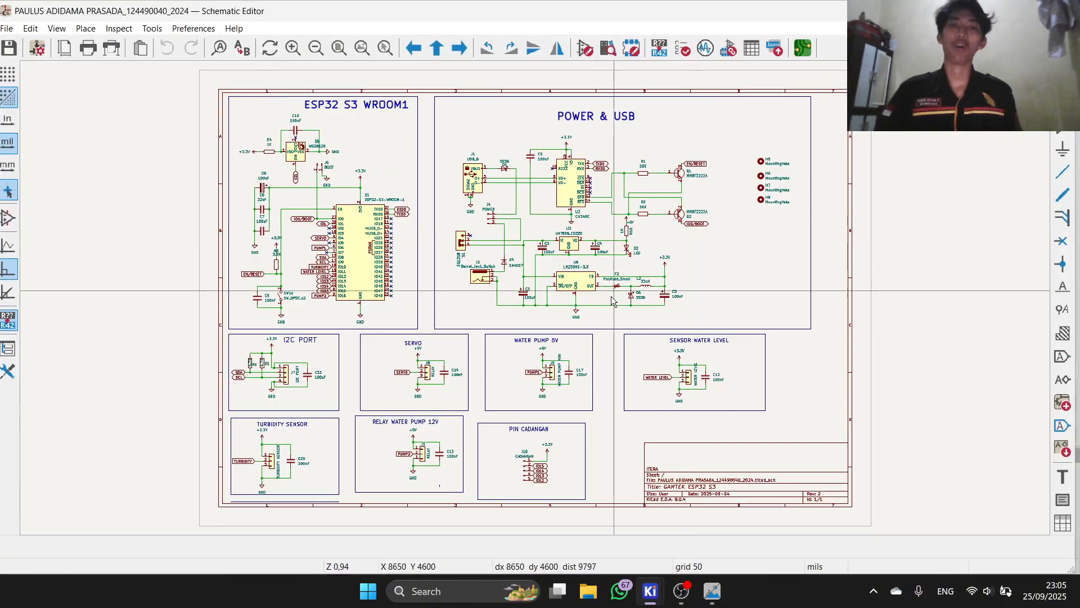
{"action": "scroll", "coordinate": [316, 261], "scroll_direction": "up", "scroll_amount": 3}
{"action": "scroll", "coordinate": [535, 298], "scroll_direction": "down", "scroll_amount": 3}
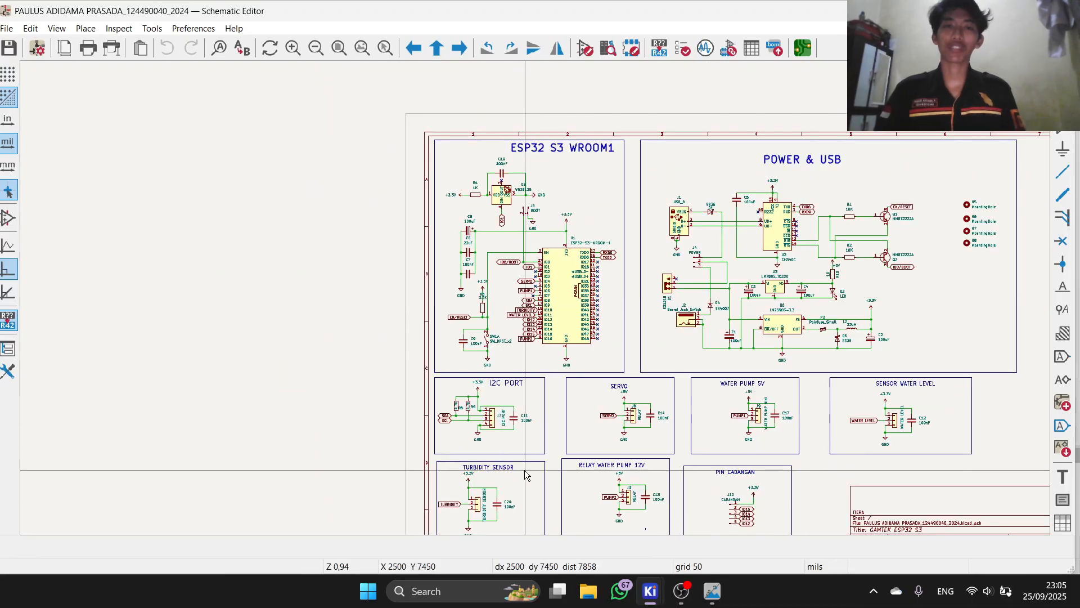
{"action": "scroll", "coordinate": [523, 475], "scroll_direction": "up", "scroll_amount": 3}
{"action": "scroll", "coordinate": [538, 299], "scroll_direction": "down", "scroll_amount": 4}
{"action": "scroll", "coordinate": [537, 301], "scroll_direction": "up", "scroll_amount": 2}
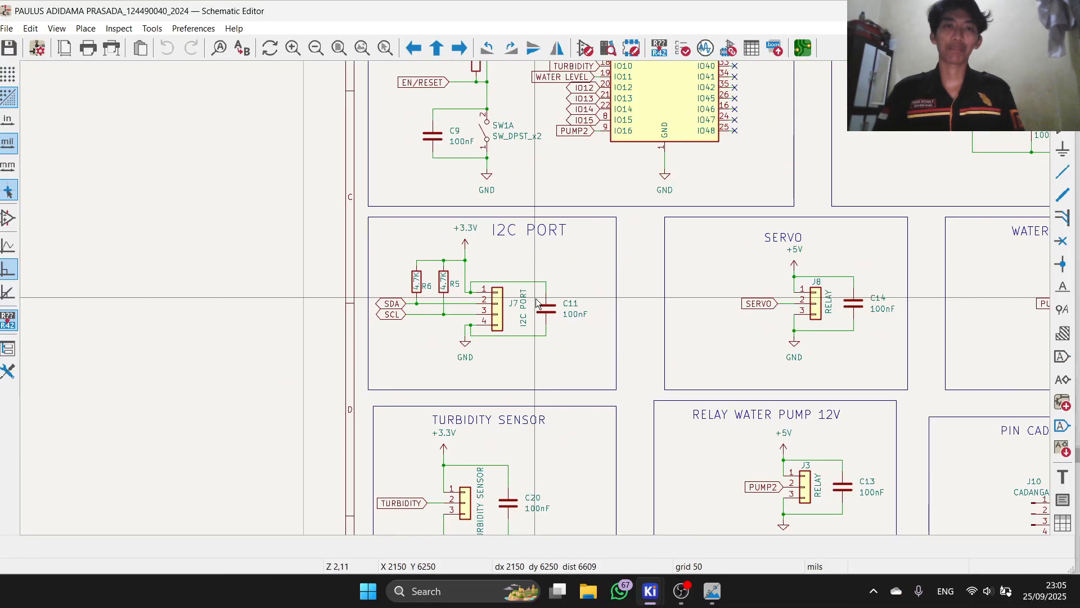
{"action": "scroll", "coordinate": [536, 303], "scroll_direction": "down", "scroll_amount": 2}
{"action": "scroll", "coordinate": [536, 303], "scroll_direction": "down", "scroll_amount": 2}
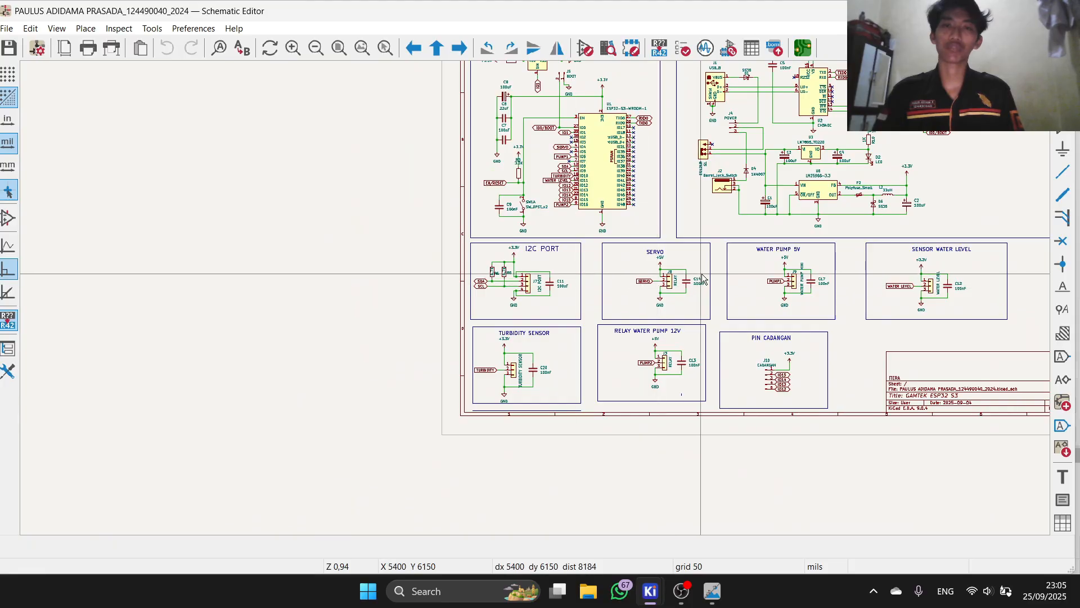
{"action": "scroll", "coordinate": [547, 254], "scroll_direction": "up", "scroll_amount": 6}
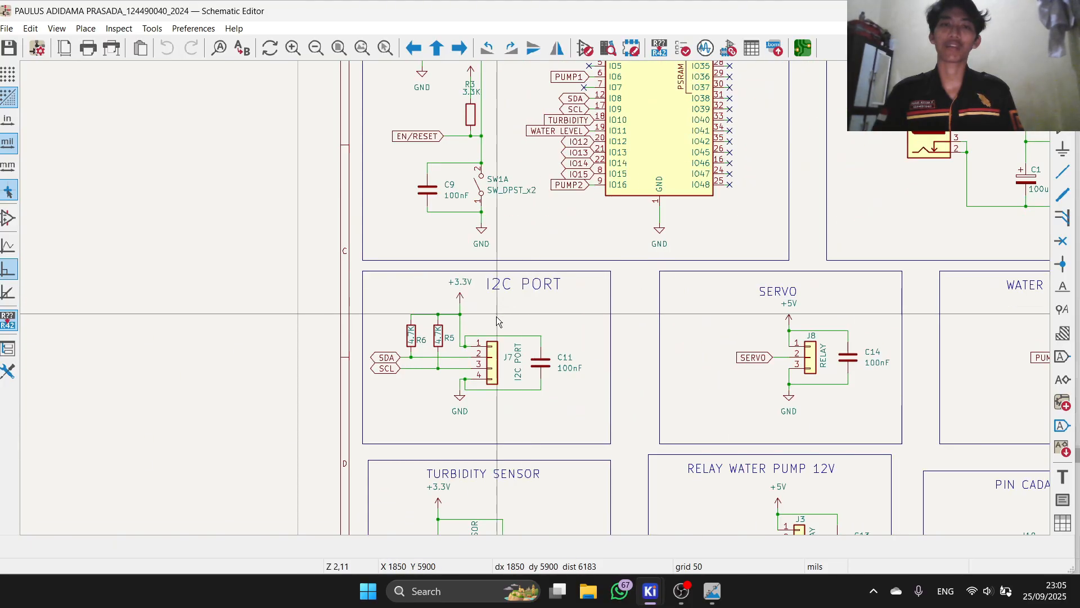
{"action": "scroll", "coordinate": [537, 298], "scroll_direction": "up", "scroll_amount": 6}
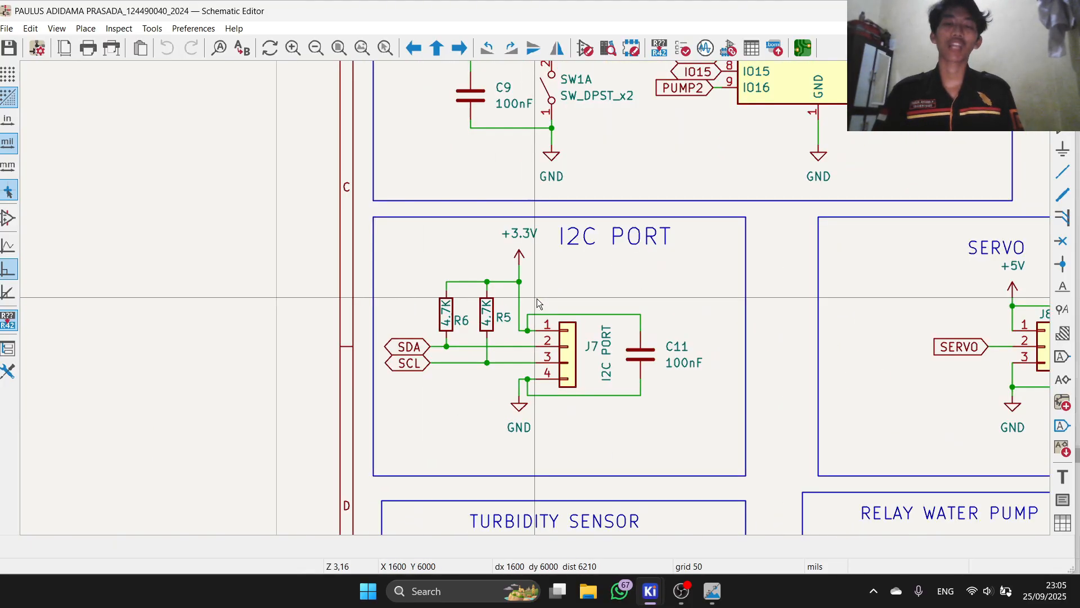
{"action": "scroll", "coordinate": [579, 308], "scroll_direction": "down", "scroll_amount": 5}
{"action": "scroll", "coordinate": [536, 299], "scroll_direction": "up", "scroll_amount": 4}
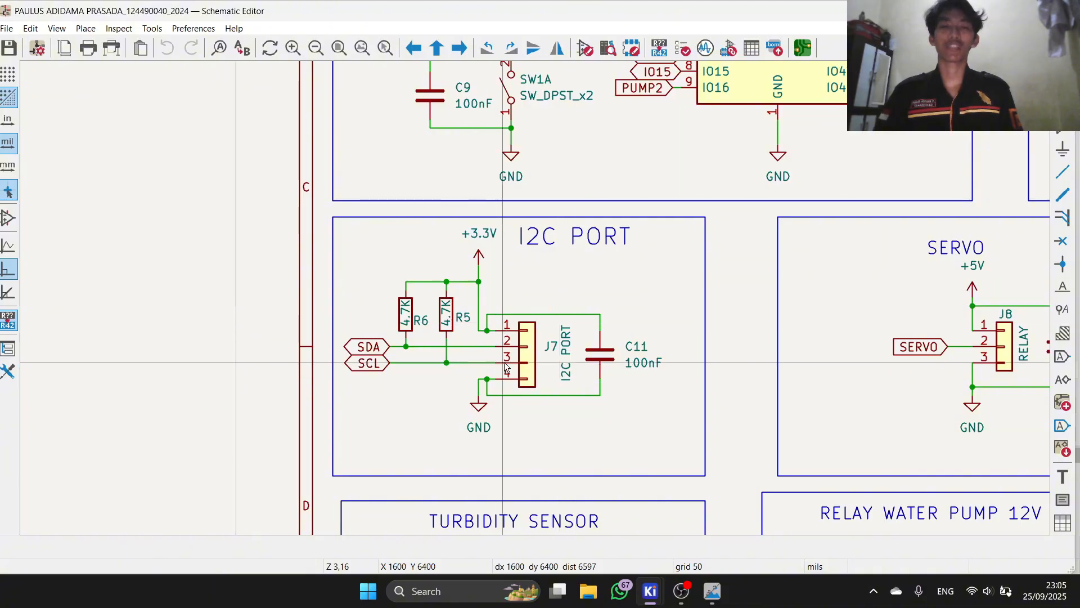
Step: Zoom across the I2C, servo, pump, sensor and spare-pin blocks to review them
{"action": "scroll", "coordinate": [536, 302], "scroll_direction": "down", "scroll_amount": 3}
{"action": "scroll", "coordinate": [536, 302], "scroll_direction": "up", "scroll_amount": 2}
{"action": "scroll", "coordinate": [430, 306], "scroll_direction": "down", "scroll_amount": 7}
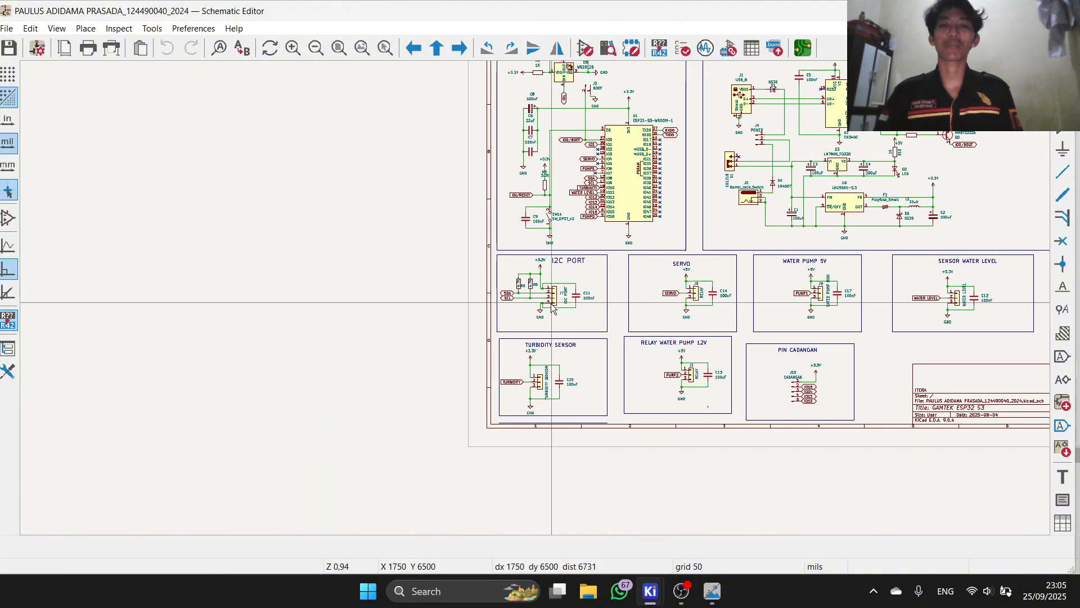
{"action": "scroll", "coordinate": [586, 299], "scroll_direction": "up", "scroll_amount": 2}
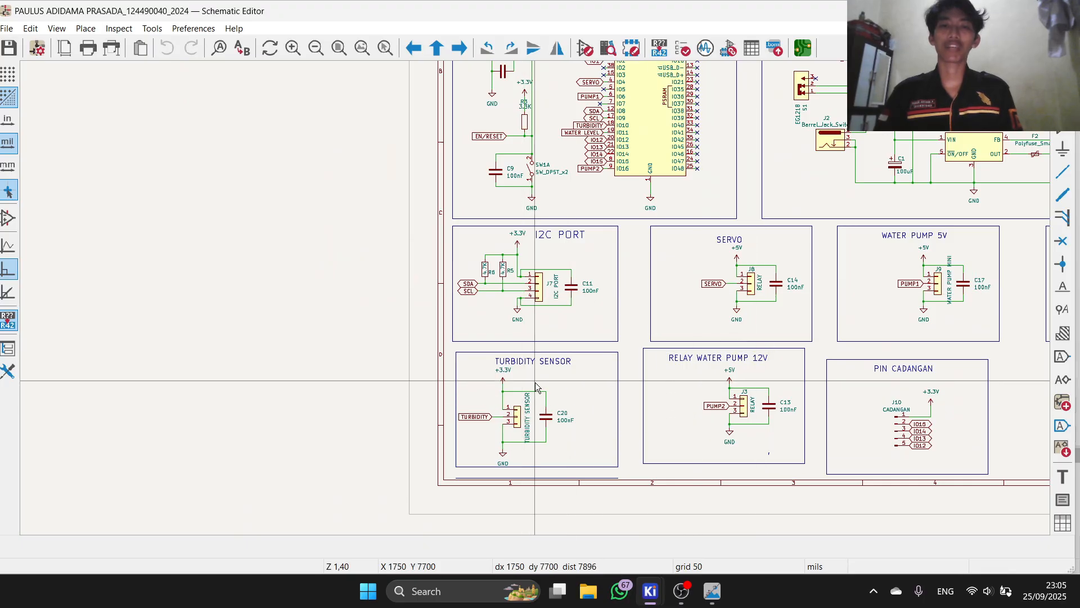
{"action": "scroll", "coordinate": [703, 264], "scroll_direction": "down", "scroll_amount": 2}
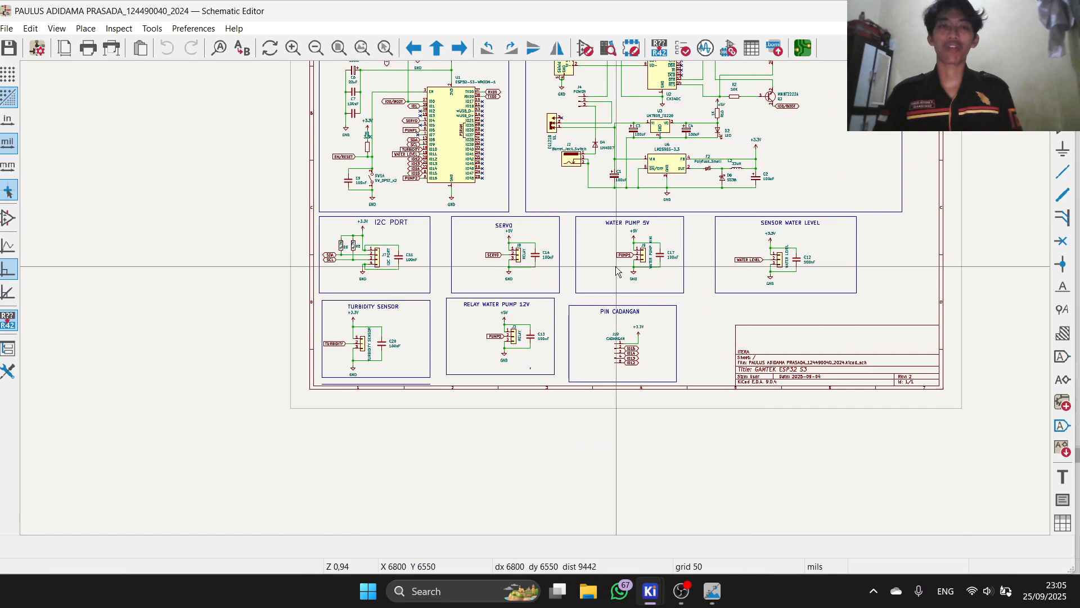
{"action": "scroll", "coordinate": [795, 262], "scroll_direction": "up", "scroll_amount": 3}
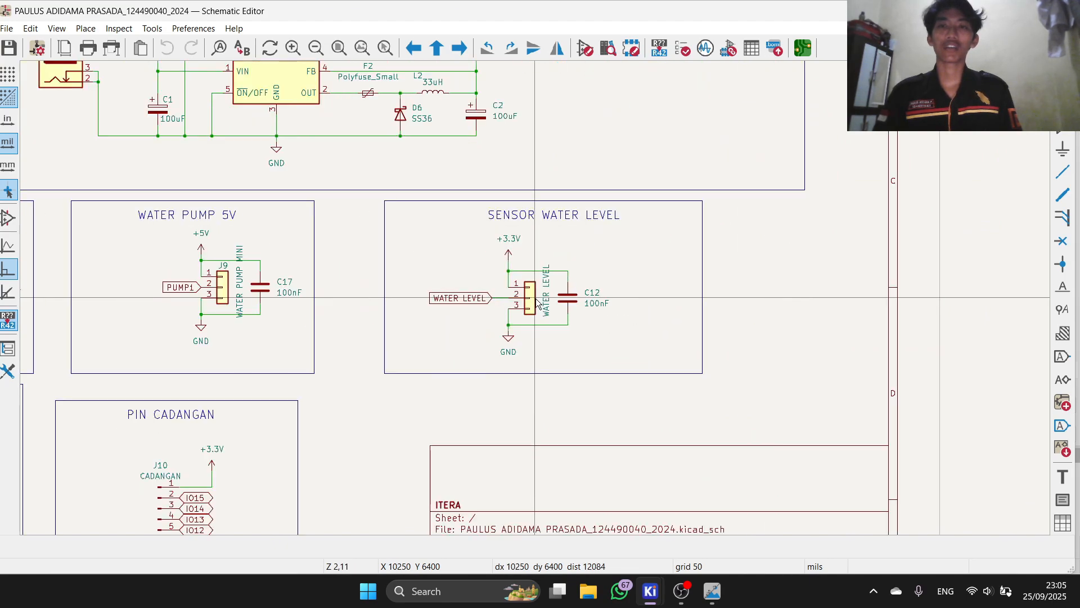
{"action": "scroll", "coordinate": [540, 301], "scroll_direction": "down", "scroll_amount": 3}
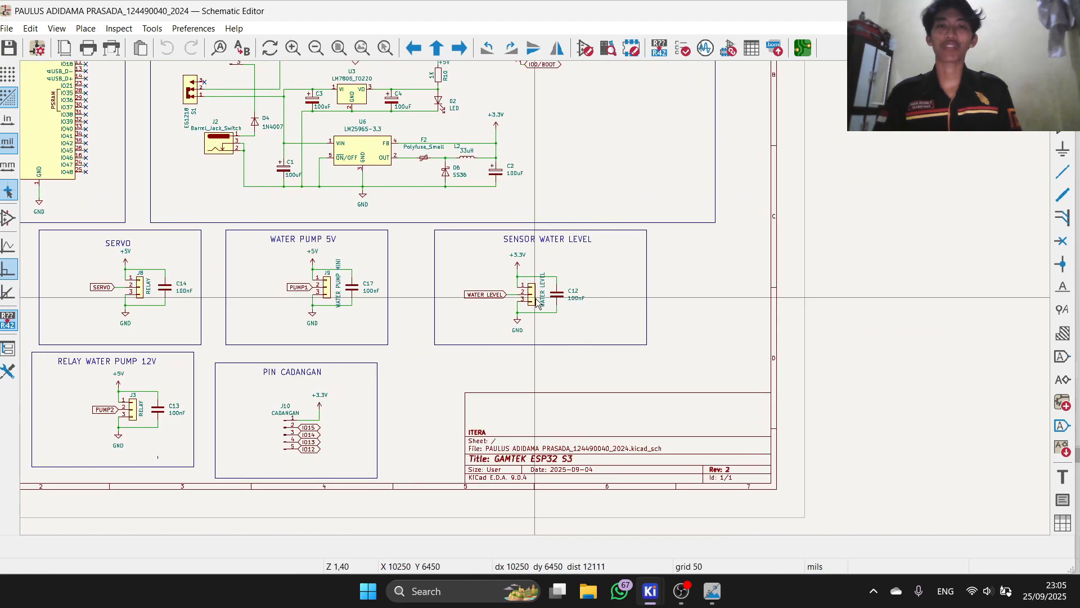
{"action": "scroll", "coordinate": [539, 303], "scroll_direction": "up", "scroll_amount": 3}
{"action": "scroll", "coordinate": [539, 303], "scroll_direction": "down", "scroll_amount": 3}
{"action": "scroll", "coordinate": [533, 301], "scroll_direction": "down", "scroll_amount": 1}
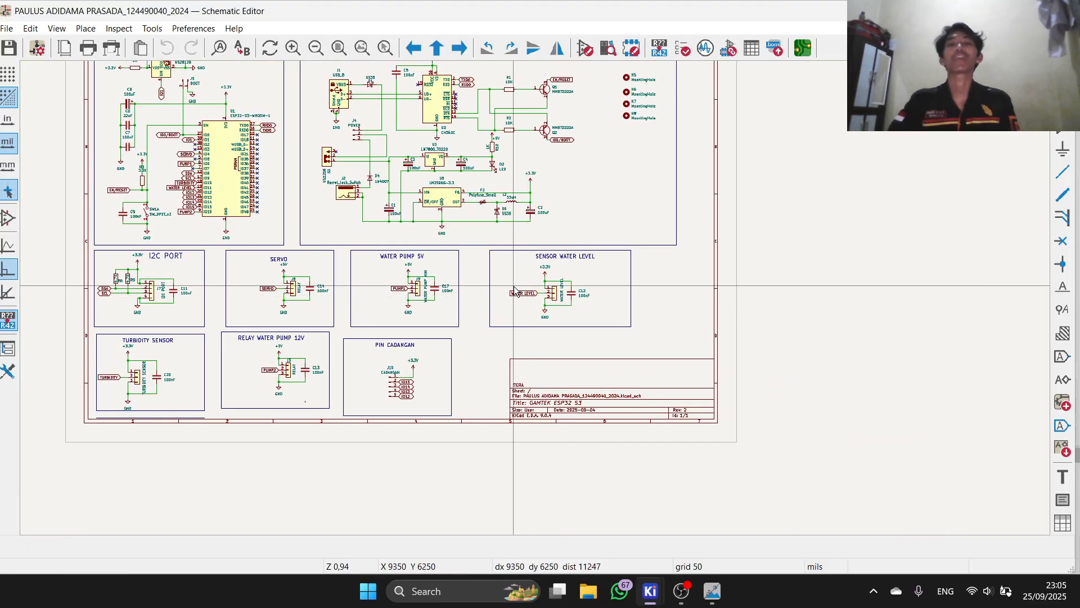
{"action": "scroll", "coordinate": [236, 366], "scroll_direction": "up", "scroll_amount": 3}
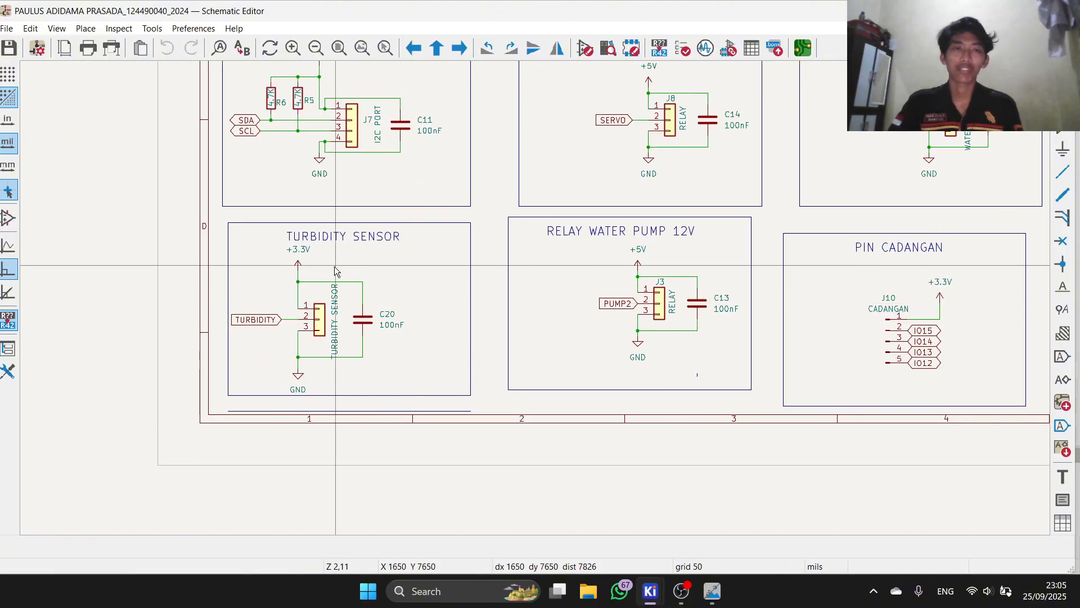
{"action": "scroll", "coordinate": [316, 282], "scroll_direction": "up", "scroll_amount": 2}
{"action": "scroll", "coordinate": [536, 298], "scroll_direction": "up", "scroll_amount": 1}
{"action": "scroll", "coordinate": [536, 299], "scroll_direction": "down", "scroll_amount": 4}
{"action": "scroll", "coordinate": [536, 298], "scroll_direction": "up", "scroll_amount": 2}
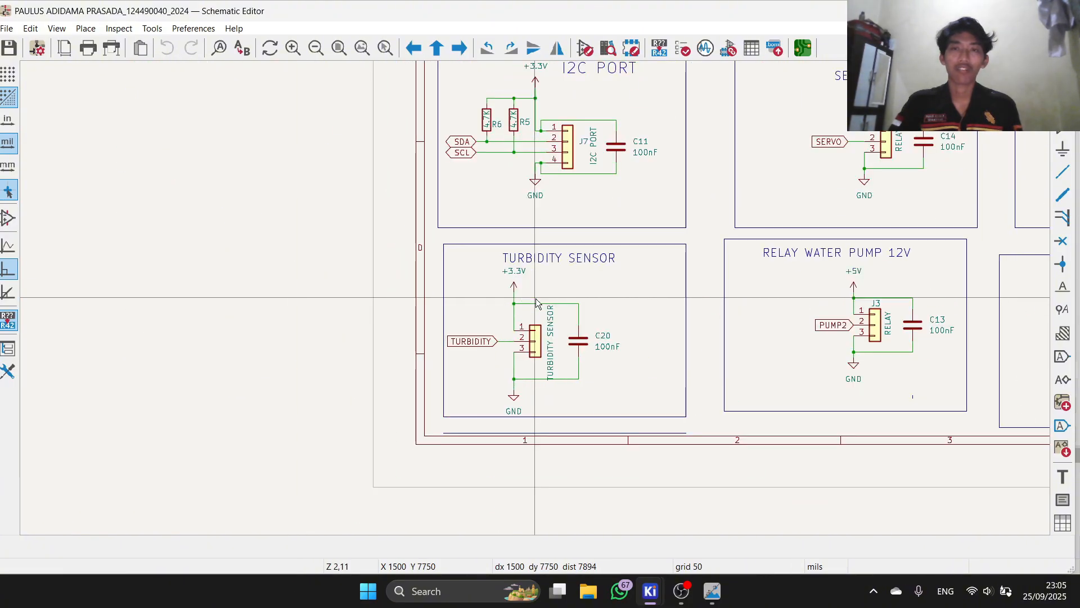
{"action": "scroll", "coordinate": [536, 299], "scroll_direction": "down", "scroll_amount": 2}
{"action": "scroll", "coordinate": [535, 298], "scroll_direction": "up", "scroll_amount": 2}
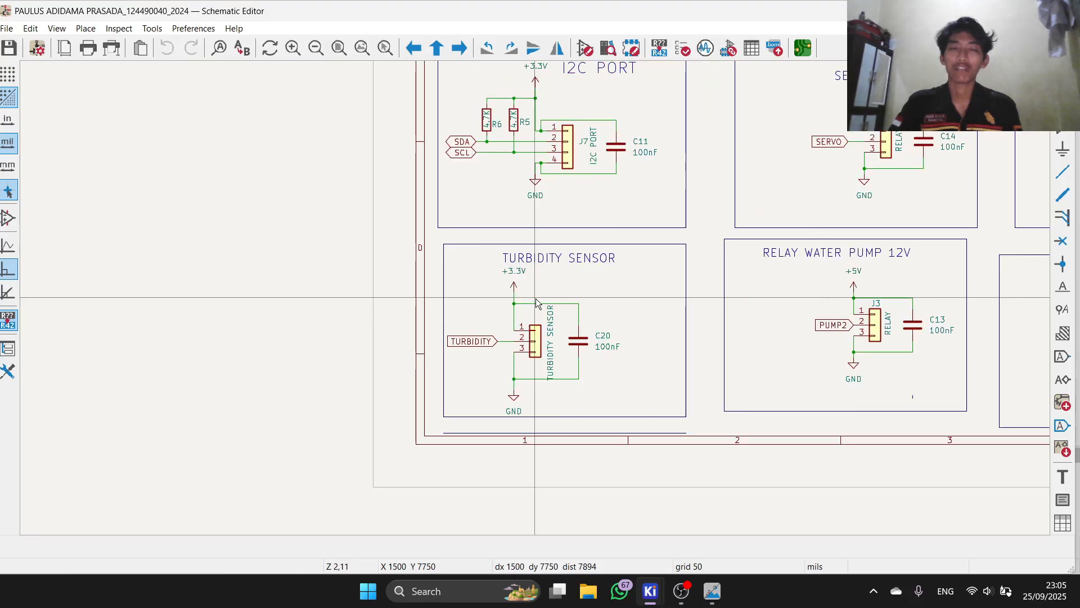
{"action": "scroll", "coordinate": [536, 298], "scroll_direction": "down", "scroll_amount": 1}
{"action": "scroll", "coordinate": [536, 299], "scroll_direction": "up", "scroll_amount": 1}
{"action": "scroll", "coordinate": [536, 302], "scroll_direction": "down", "scroll_amount": 3}
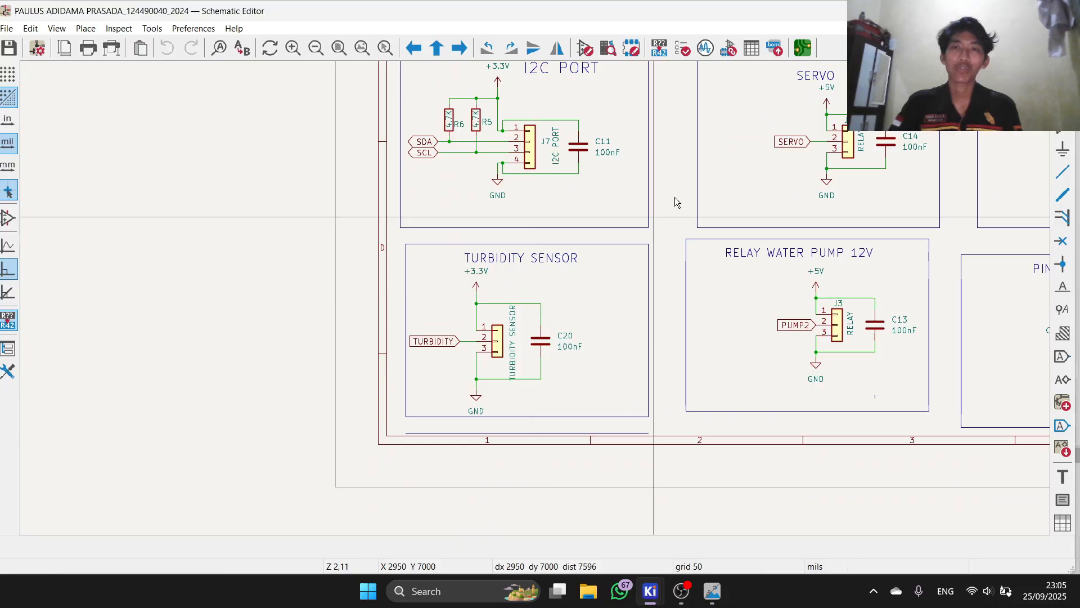
{"action": "scroll", "coordinate": [536, 304], "scroll_direction": "down", "scroll_amount": 3}
{"action": "scroll", "coordinate": [563, 305], "scroll_direction": "up", "scroll_amount": 3}
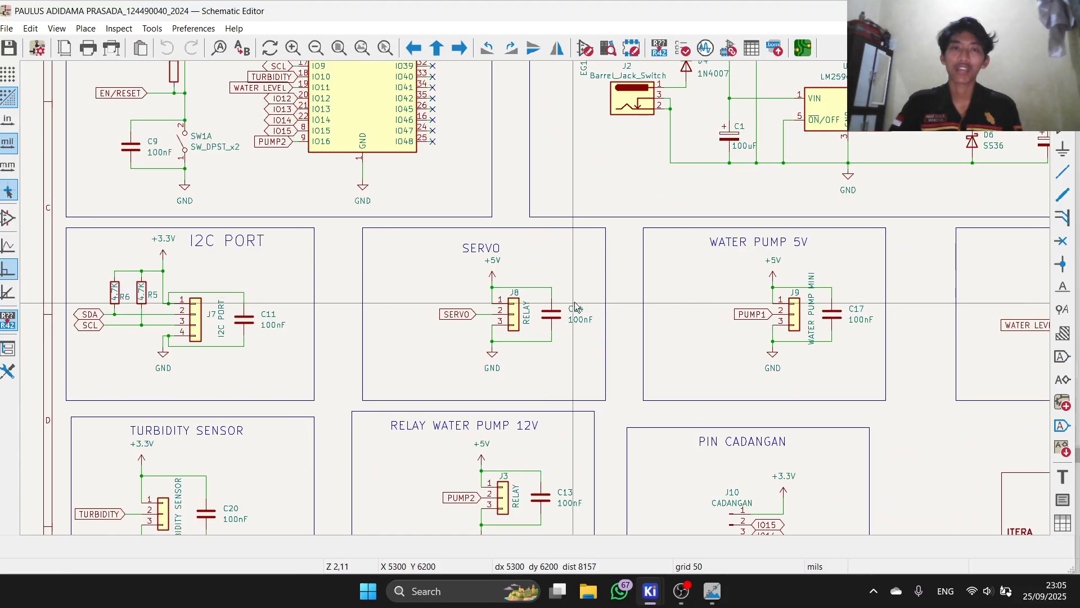
{"action": "scroll", "coordinate": [577, 307], "scroll_direction": "down", "scroll_amount": 2}
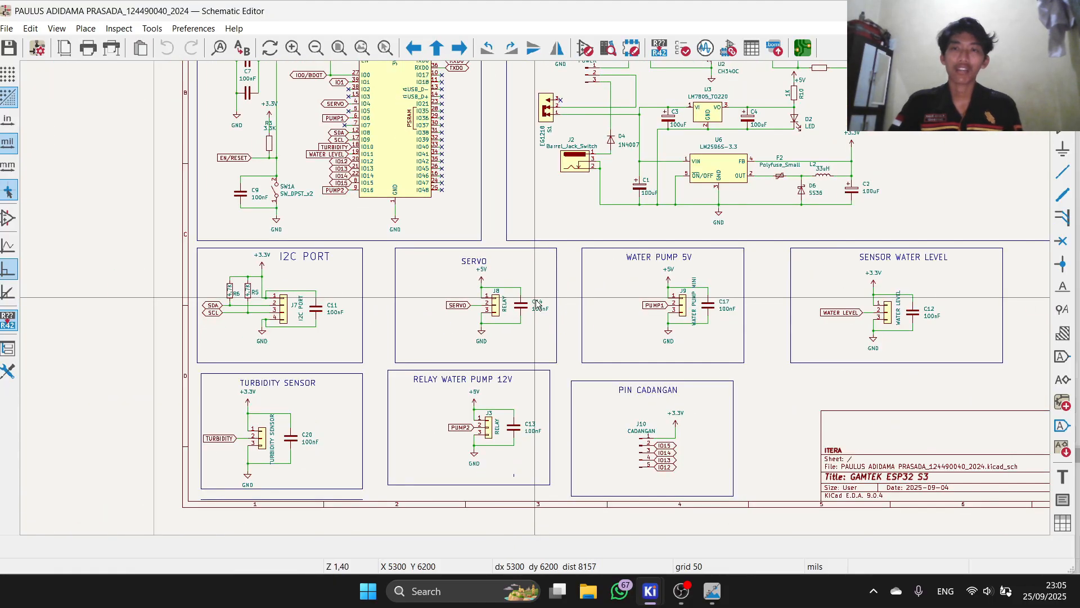
{"action": "scroll", "coordinate": [474, 311], "scroll_direction": "up", "scroll_amount": 2}
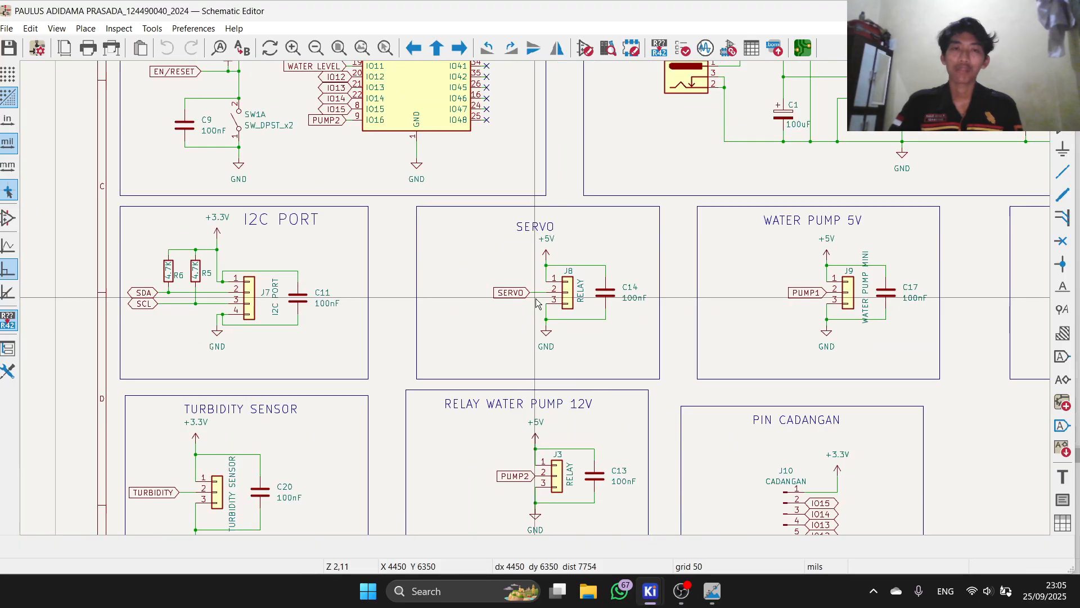
{"action": "scroll", "coordinate": [537, 304], "scroll_direction": "down", "scroll_amount": 2}
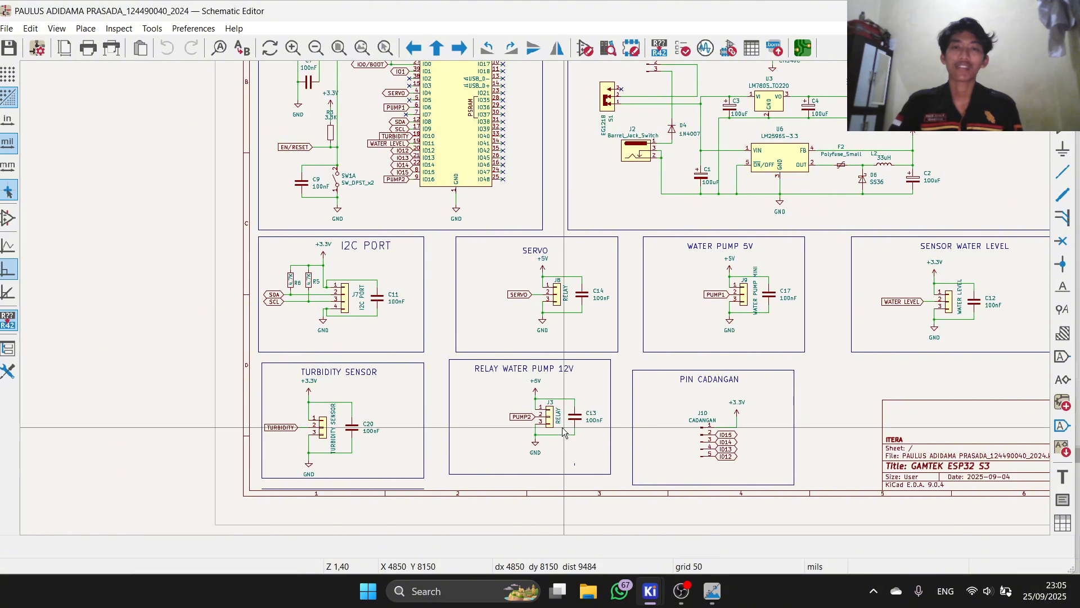
{"action": "scroll", "coordinate": [560, 431], "scroll_direction": "up", "scroll_amount": 2}
{"action": "scroll", "coordinate": [536, 302], "scroll_direction": "down", "scroll_amount": 2}
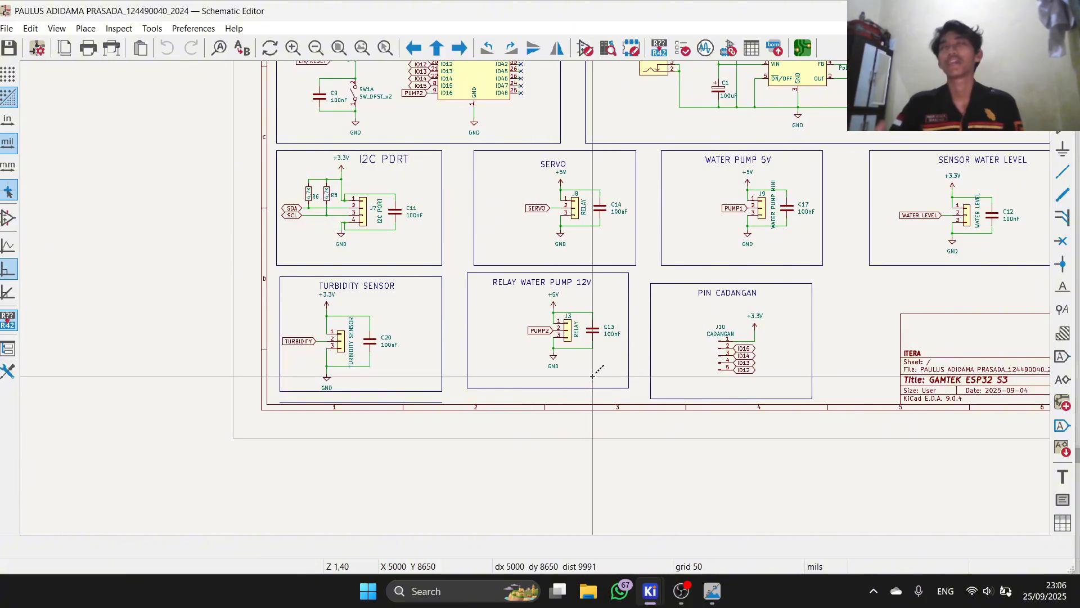
{"action": "scroll", "coordinate": [536, 303], "scroll_direction": "up", "scroll_amount": 3}
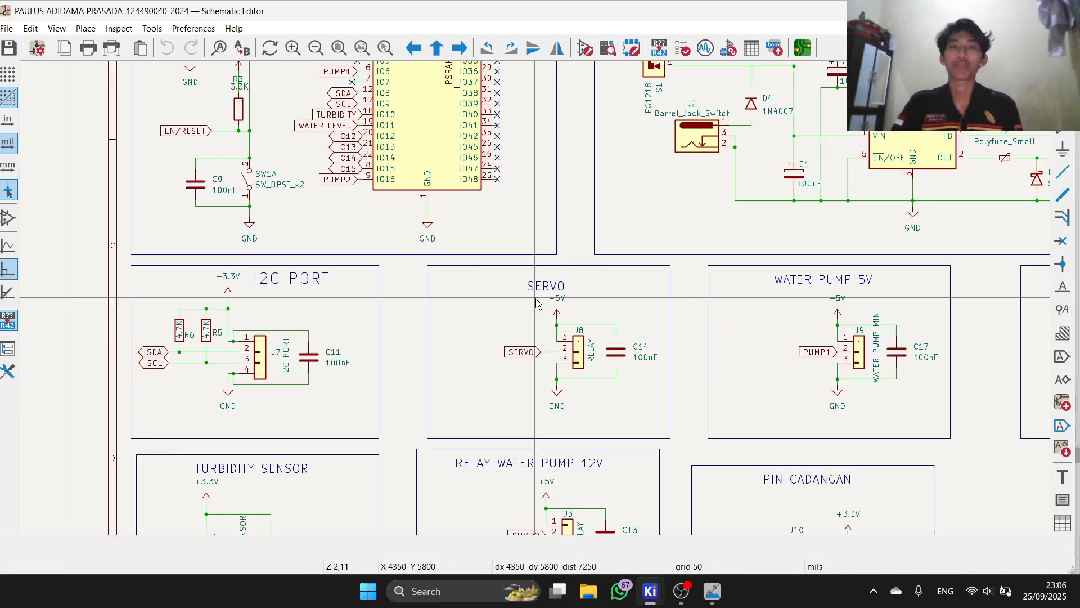
{"action": "scroll", "coordinate": [536, 303], "scroll_direction": "up", "scroll_amount": 3}
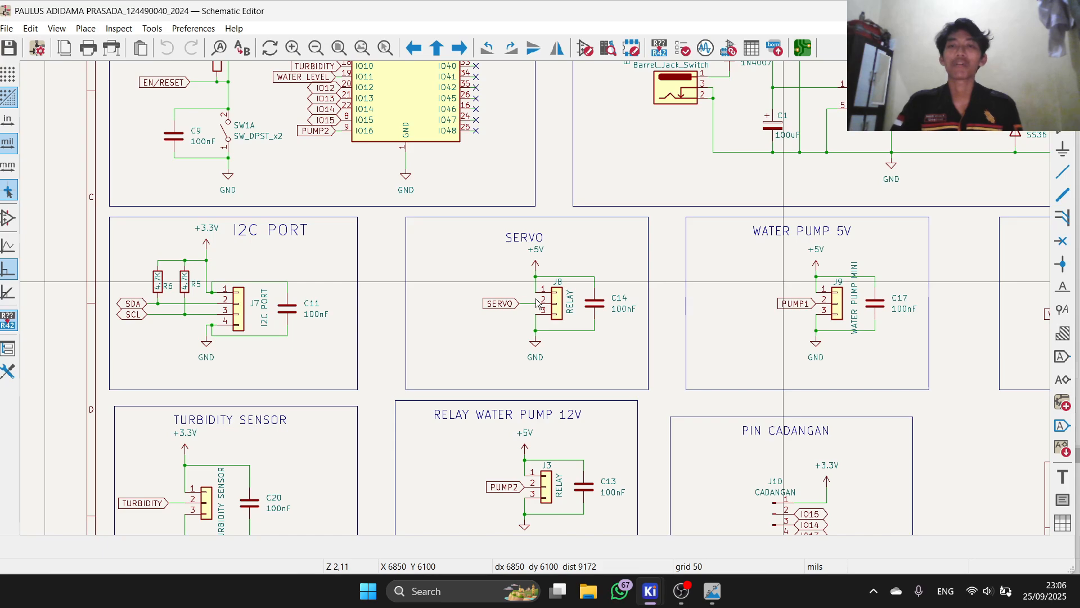
{"action": "scroll", "coordinate": [536, 302], "scroll_direction": "down", "scroll_amount": 3}
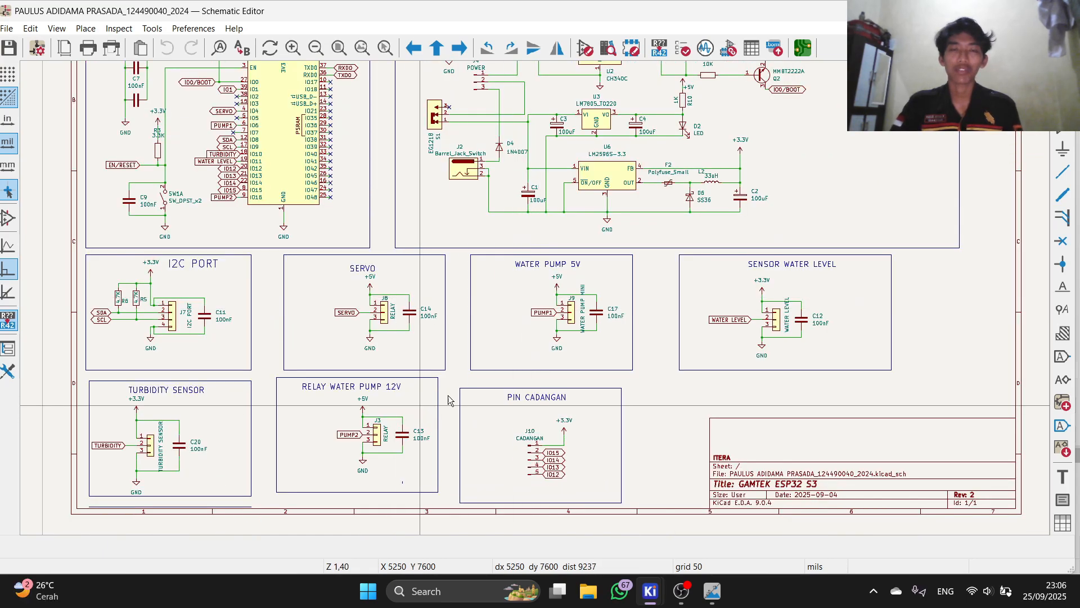
{"action": "scroll", "coordinate": [741, 309], "scroll_direction": "up", "scroll_amount": 3}
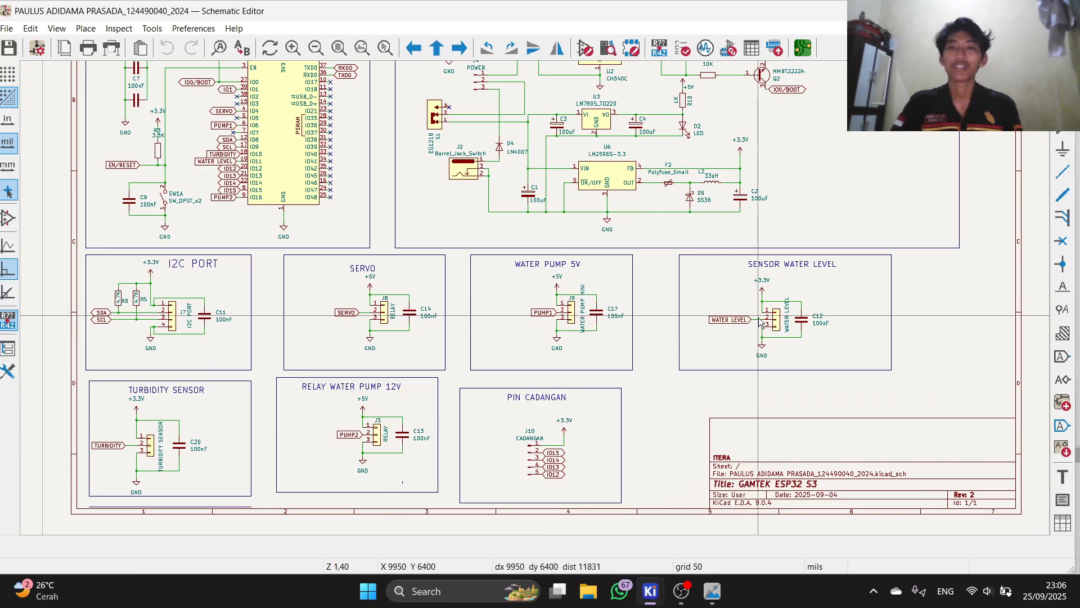
{"action": "scroll", "coordinate": [521, 304], "scroll_direction": "down", "scroll_amount": 5}
{"action": "scroll", "coordinate": [521, 304], "scroll_direction": "up", "scroll_amount": 3}
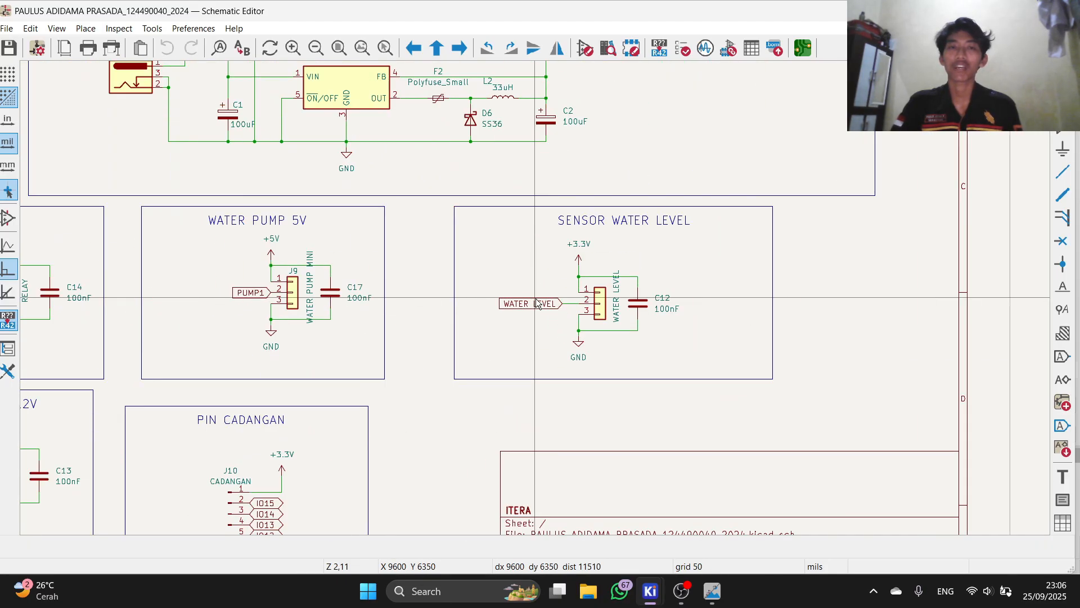
{"action": "scroll", "coordinate": [664, 295], "scroll_direction": "down", "scroll_amount": 2}
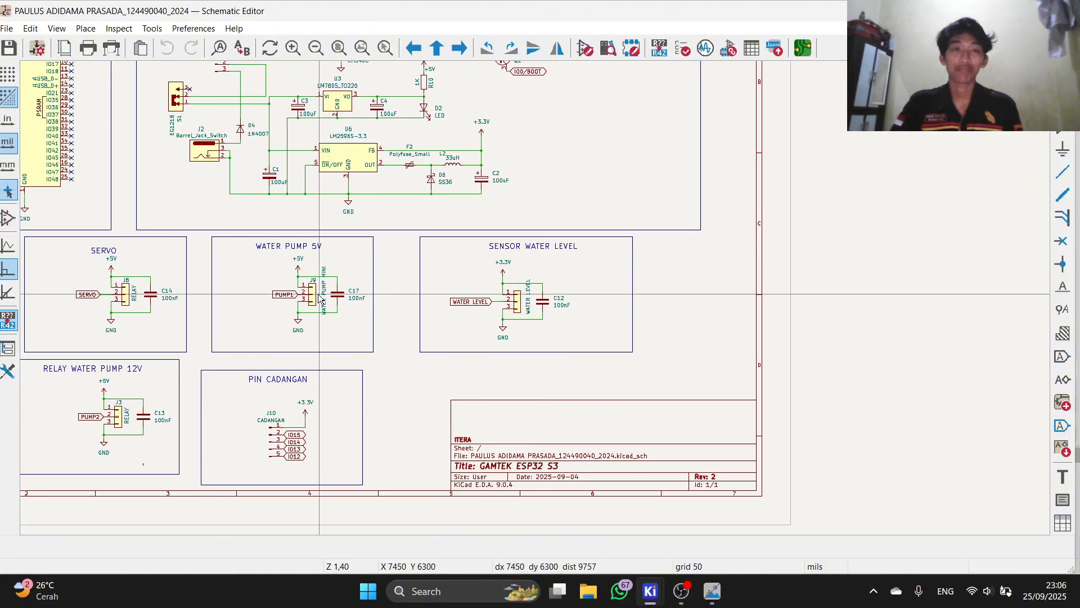
{"action": "scroll", "coordinate": [309, 284], "scroll_direction": "up", "scroll_amount": 1}
{"action": "scroll", "coordinate": [535, 297], "scroll_direction": "down", "scroll_amount": 1}
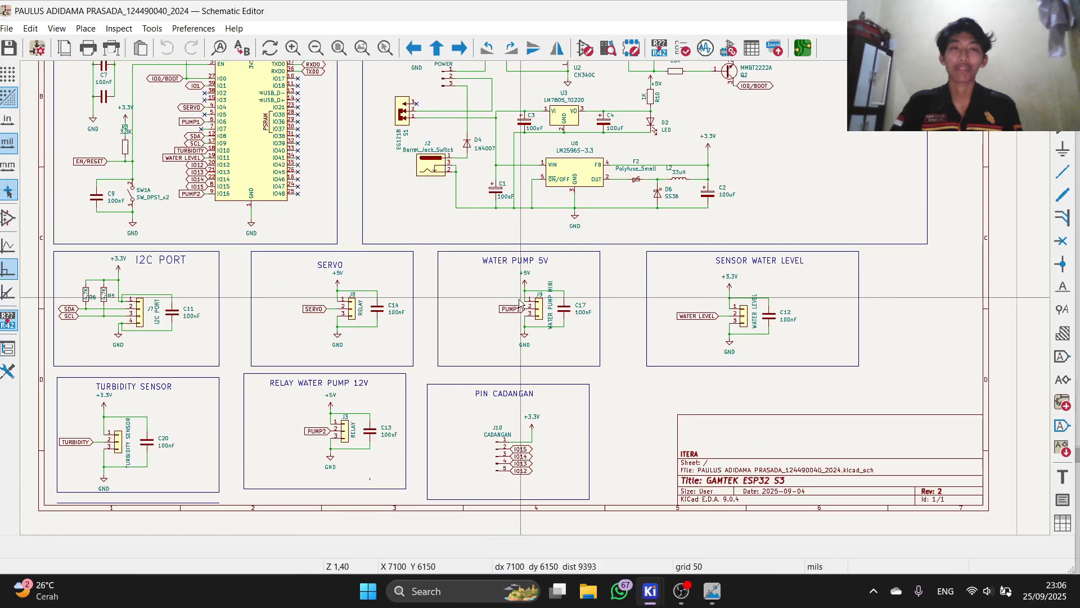
{"action": "scroll", "coordinate": [173, 340], "scroll_direction": "up", "scroll_amount": 1}
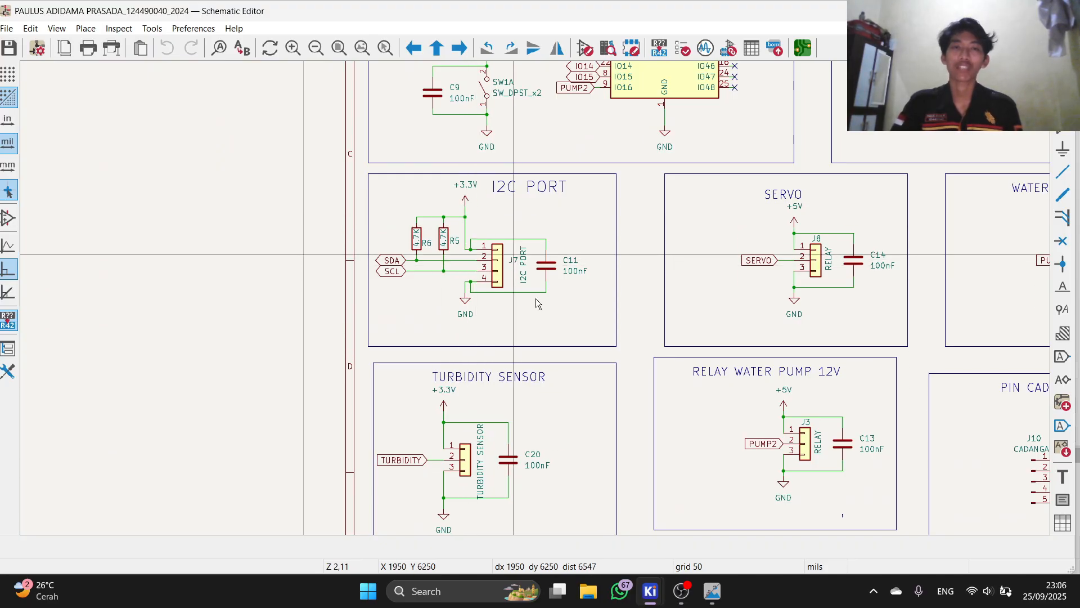
{"action": "middle_click_drag", "start_coordinate": [514, 255], "coordinate": [535, 298]}
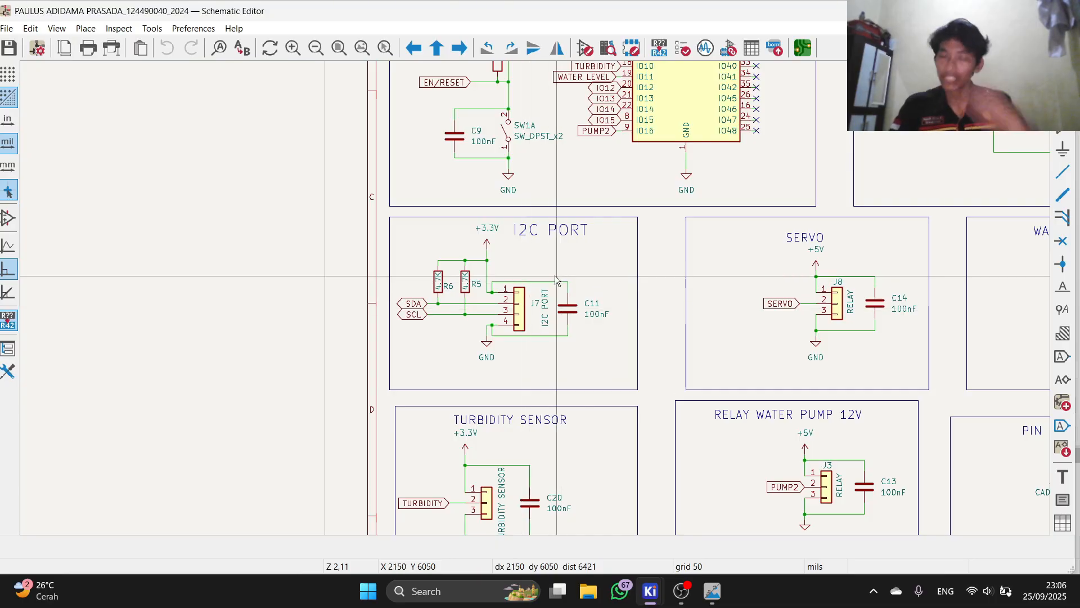
{"action": "scroll", "coordinate": [604, 278], "scroll_direction": "down", "scroll_amount": 4}
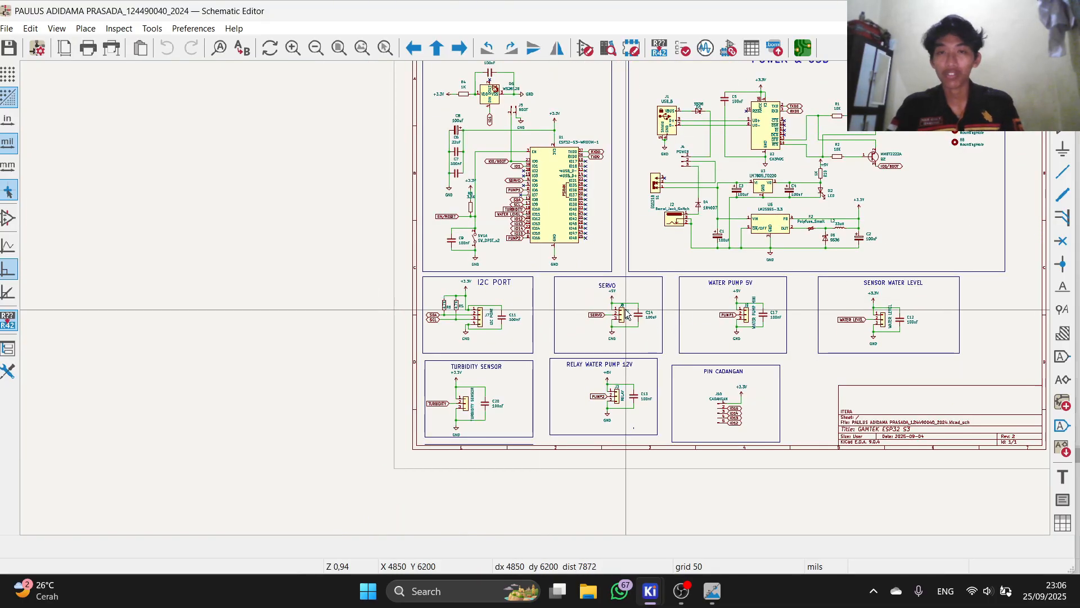
{"action": "scroll", "coordinate": [533, 314], "scroll_direction": "up", "scroll_amount": 3}
{"action": "scroll", "coordinate": [533, 314], "scroll_direction": "up", "scroll_amount": 1}
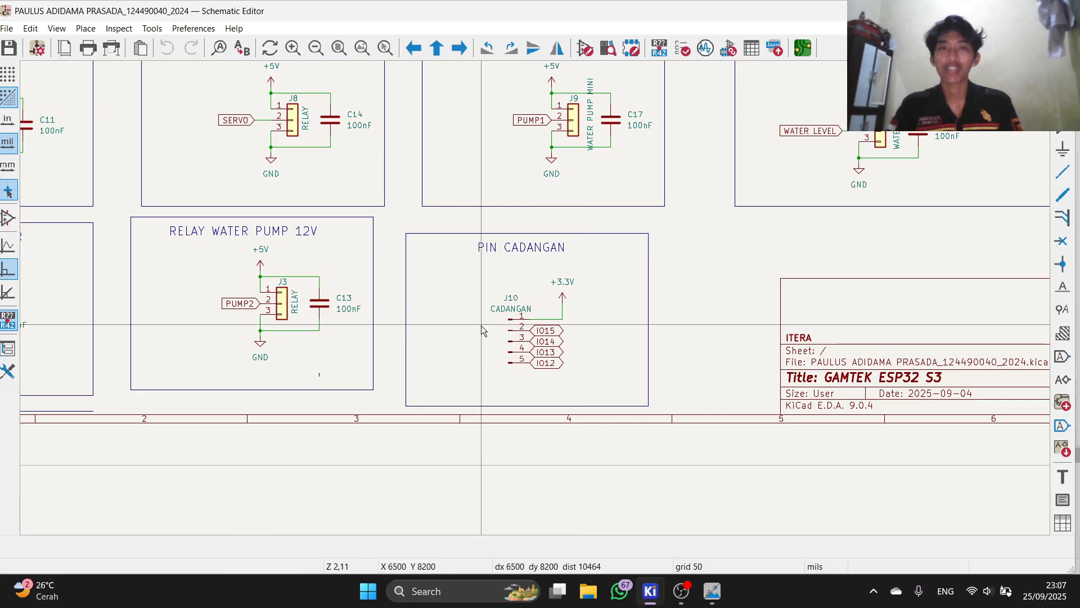
{"action": "scroll", "coordinate": [481, 326], "scroll_direction": "down", "scroll_amount": 6}
{"action": "scroll", "coordinate": [538, 302], "scroll_direction": "up", "scroll_amount": 5}
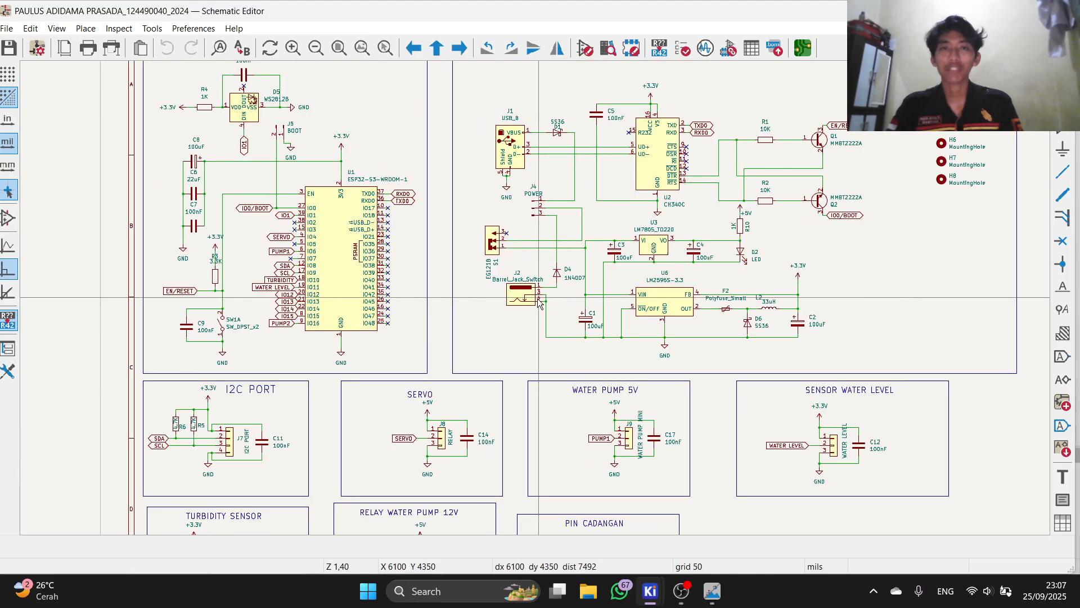
{"action": "scroll", "coordinate": [539, 302], "scroll_direction": "down", "scroll_amount": 2}
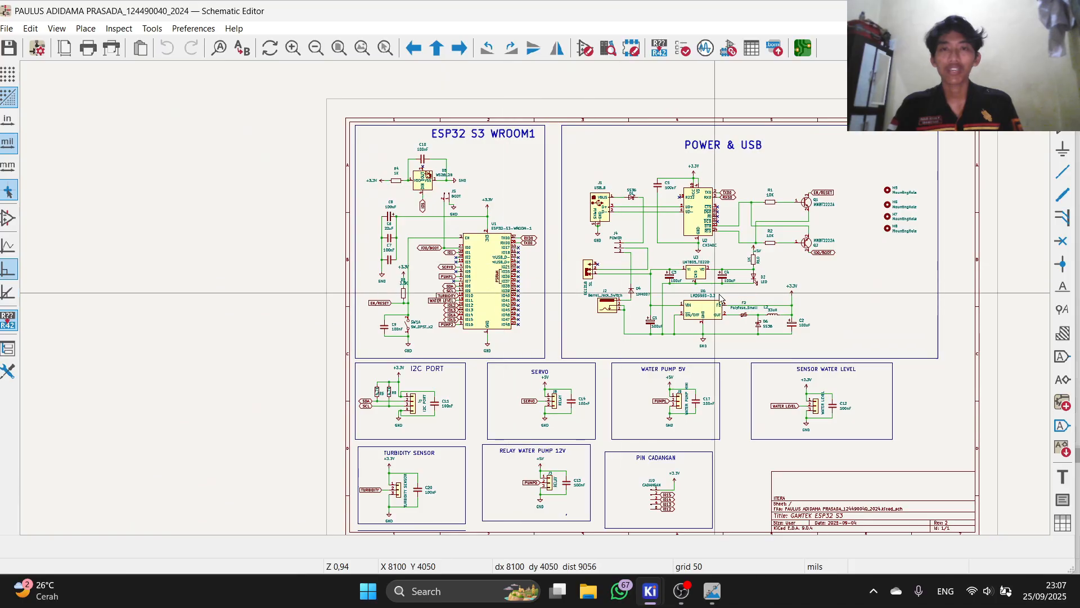
{"action": "scroll", "coordinate": [719, 299], "scroll_direction": "up", "scroll_amount": 4}
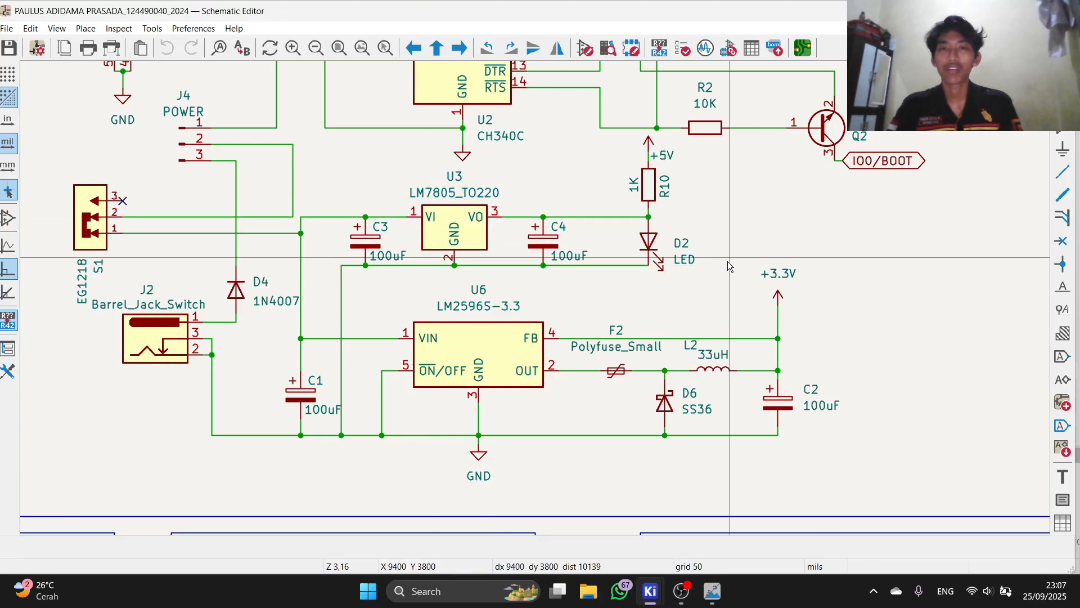
{"action": "scroll", "coordinate": [536, 298], "scroll_direction": "down", "scroll_amount": 2}
{"action": "scroll", "coordinate": [543, 251], "scroll_direction": "up", "scroll_amount": 4}
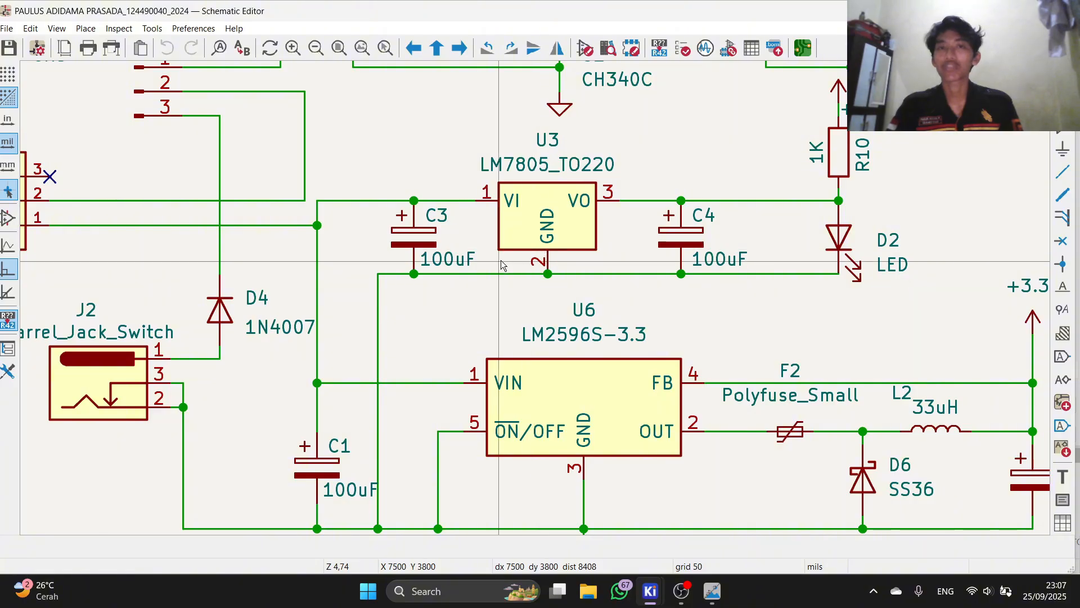
{"action": "scroll", "coordinate": [495, 261], "scroll_direction": "down", "scroll_amount": 2}
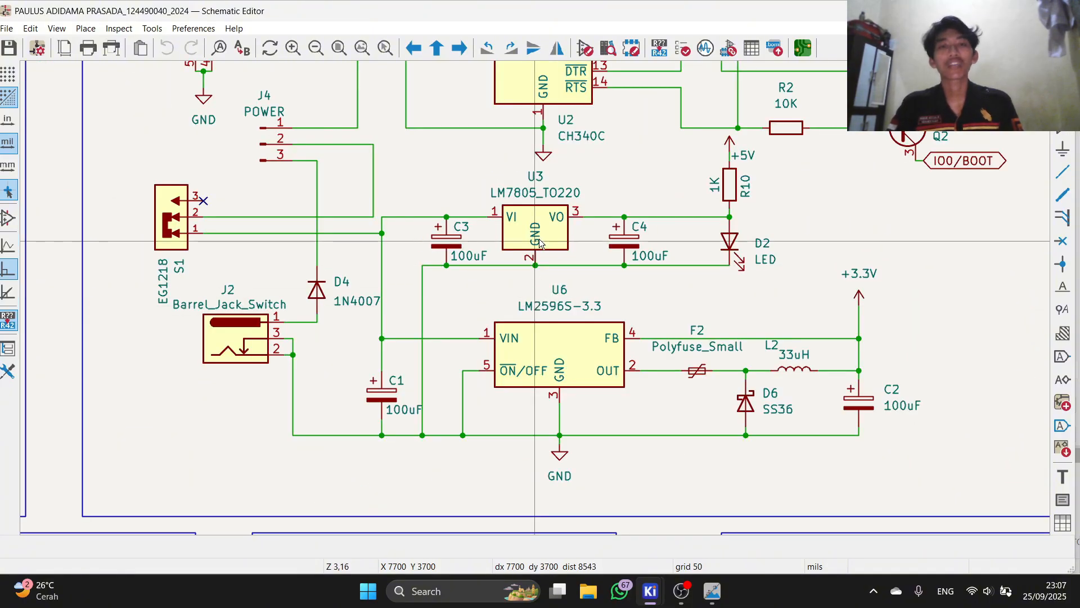
{"action": "scroll", "coordinate": [509, 227], "scroll_direction": "up", "scroll_amount": 3}
{"action": "scroll", "coordinate": [536, 298], "scroll_direction": "down", "scroll_amount": 3}
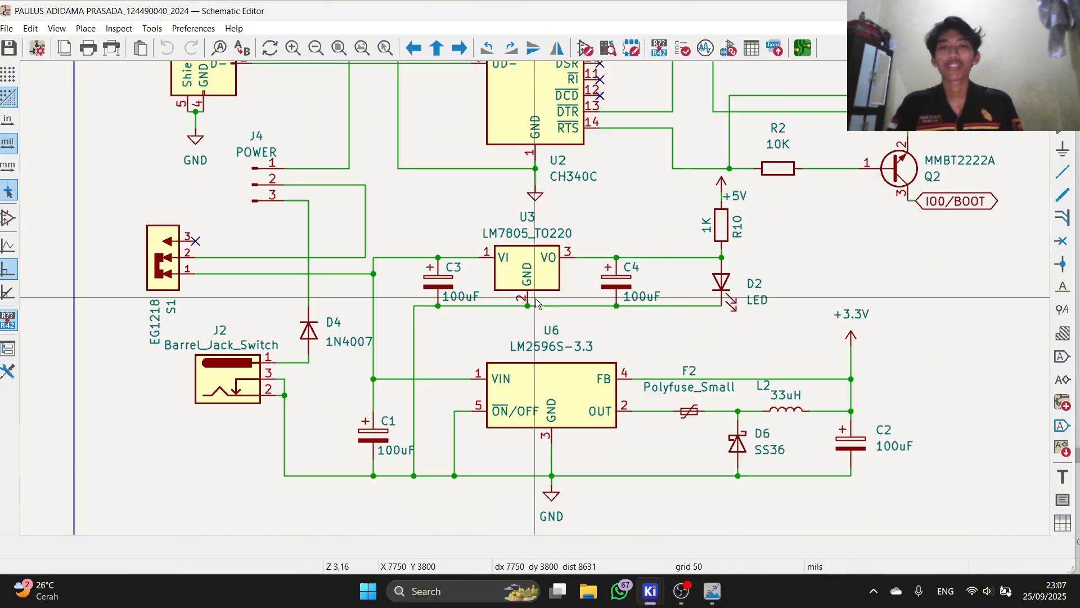
{"action": "scroll", "coordinate": [536, 298], "scroll_direction": "up", "scroll_amount": 2}
{"action": "scroll", "coordinate": [308, 301], "scroll_direction": "down", "scroll_amount": 2}
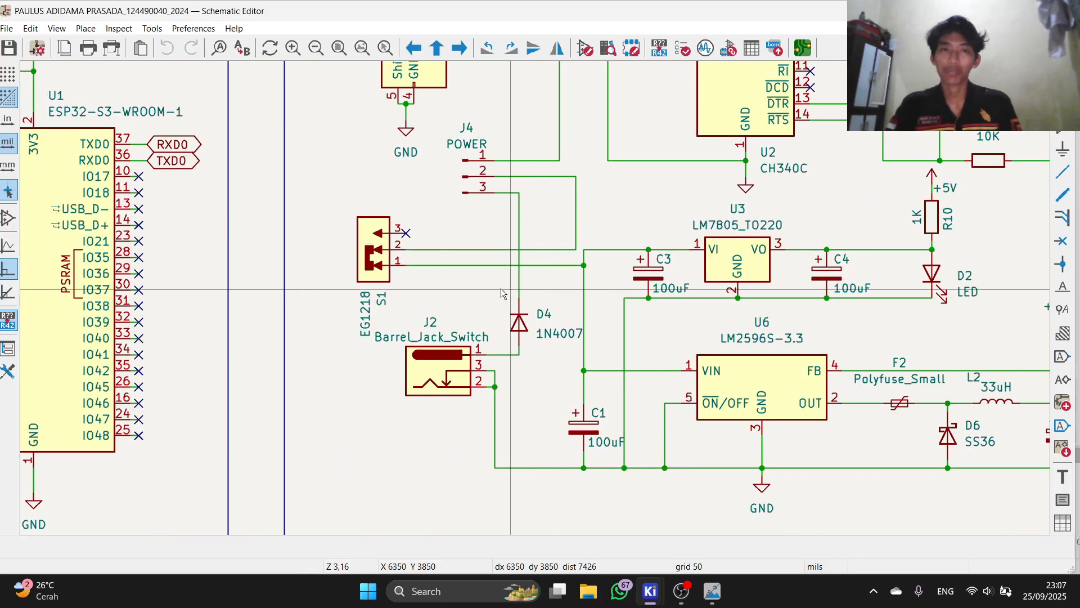
{"action": "scroll", "coordinate": [411, 284], "scroll_direction": "up", "scroll_amount": 4}
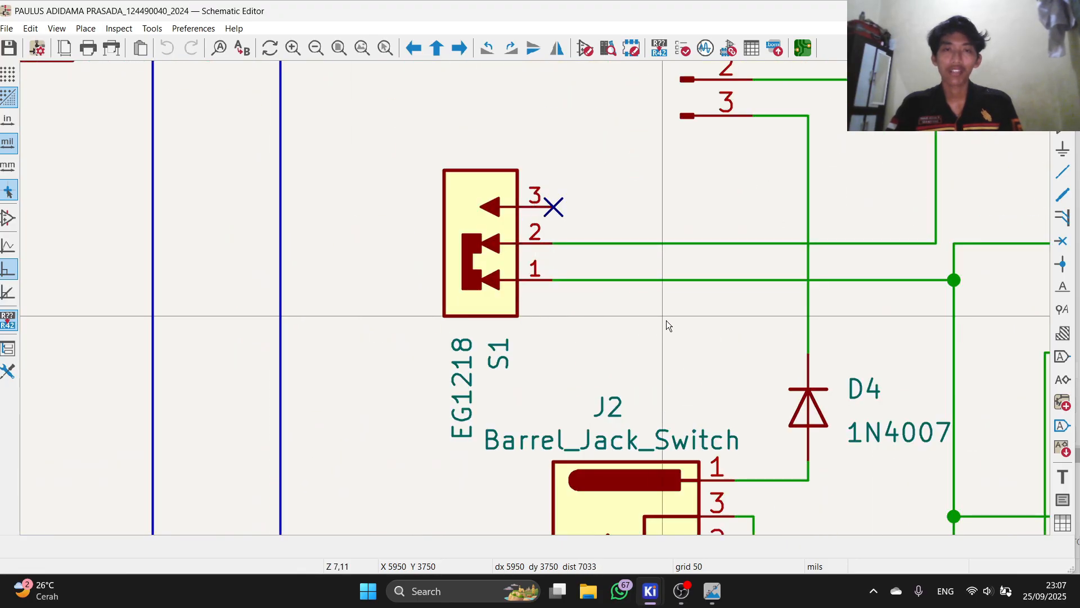
{"action": "scroll", "coordinate": [489, 284], "scroll_direction": "down", "scroll_amount": 4}
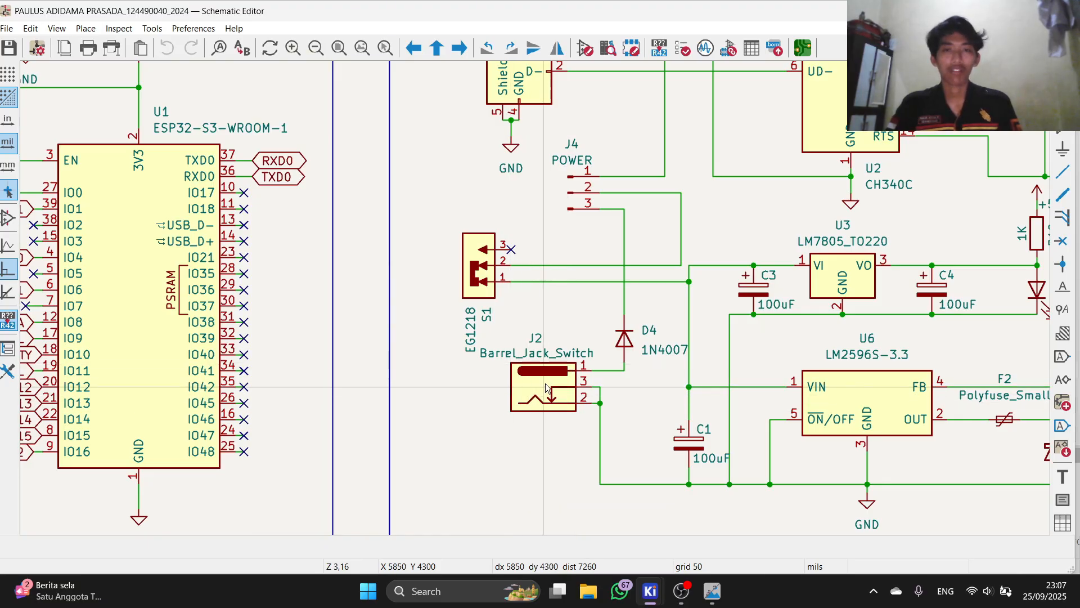
{"action": "scroll", "coordinate": [545, 387], "scroll_direction": "down", "scroll_amount": 2}
{"action": "scroll", "coordinate": [536, 298], "scroll_direction": "up", "scroll_amount": 4}
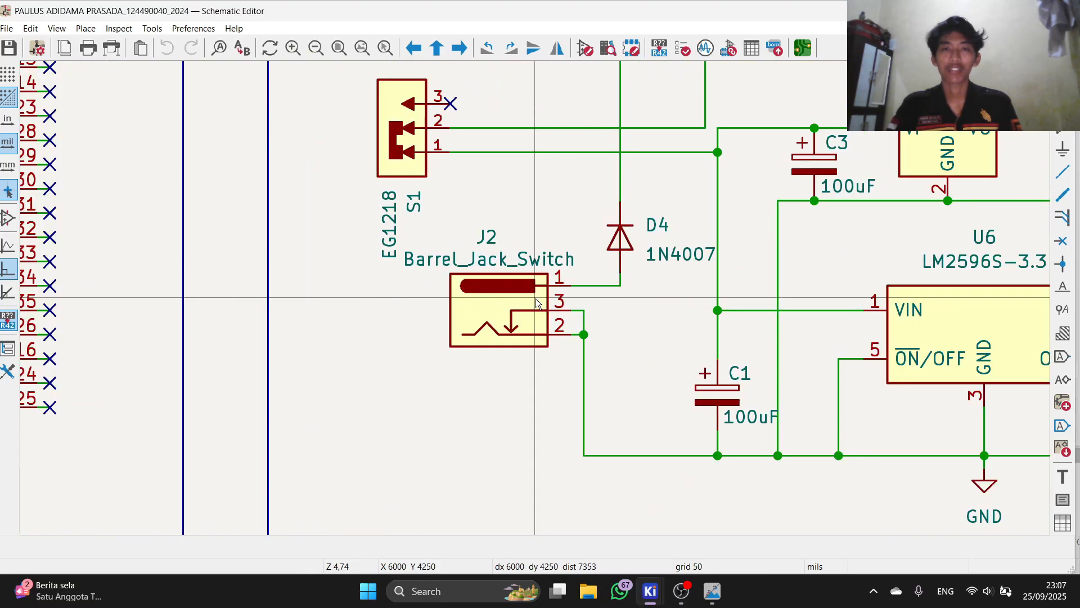
{"action": "scroll", "coordinate": [537, 303], "scroll_direction": "down", "scroll_amount": 2}
{"action": "scroll", "coordinate": [497, 274], "scroll_direction": "down", "scroll_amount": 2}
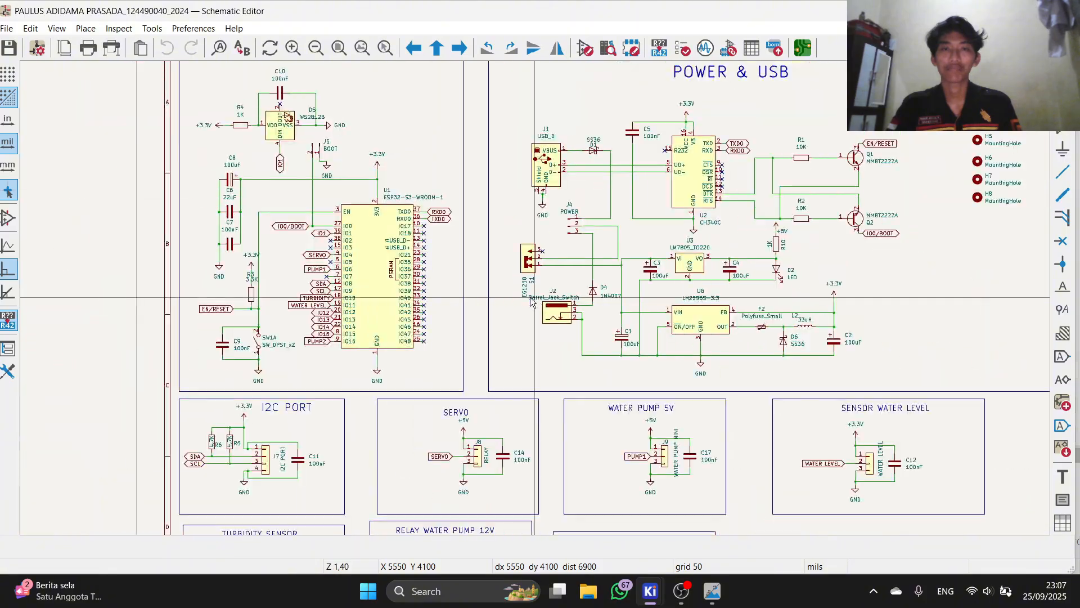
{"action": "scroll", "coordinate": [537, 303], "scroll_direction": "up", "scroll_amount": 2}
{"action": "scroll", "coordinate": [536, 304], "scroll_direction": "down", "scroll_amount": 2}
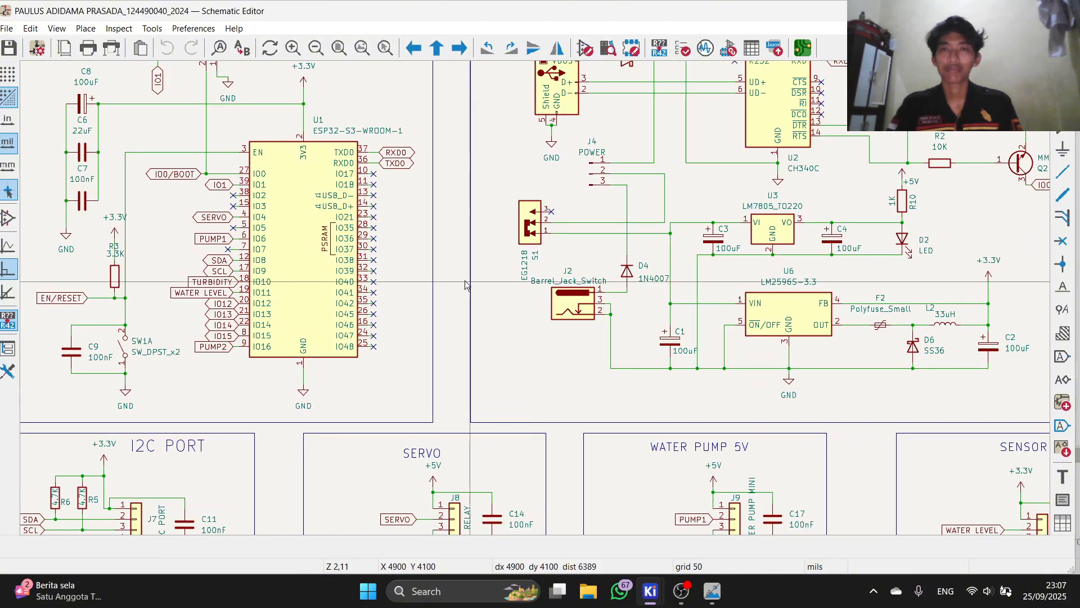
{"action": "scroll", "coordinate": [628, 315], "scroll_direction": "down", "scroll_amount": 2}
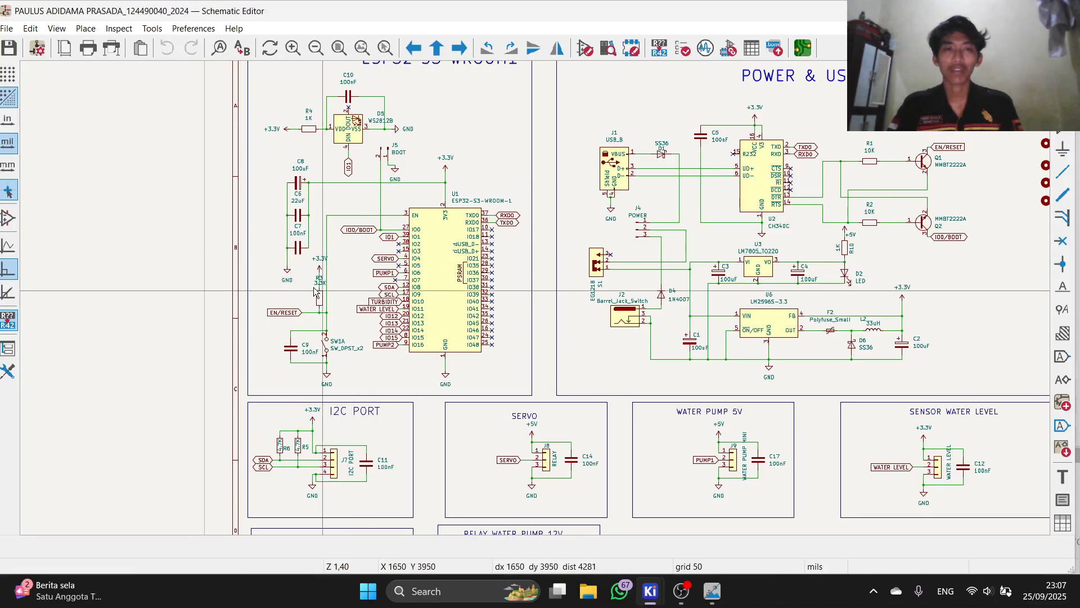
Step: Zoom around the schematic to view the turbidity sensor, 12V relay pump and spare-pin blocks
{"action": "scroll", "coordinate": [306, 264], "scroll_direction": "up", "scroll_amount": 4}
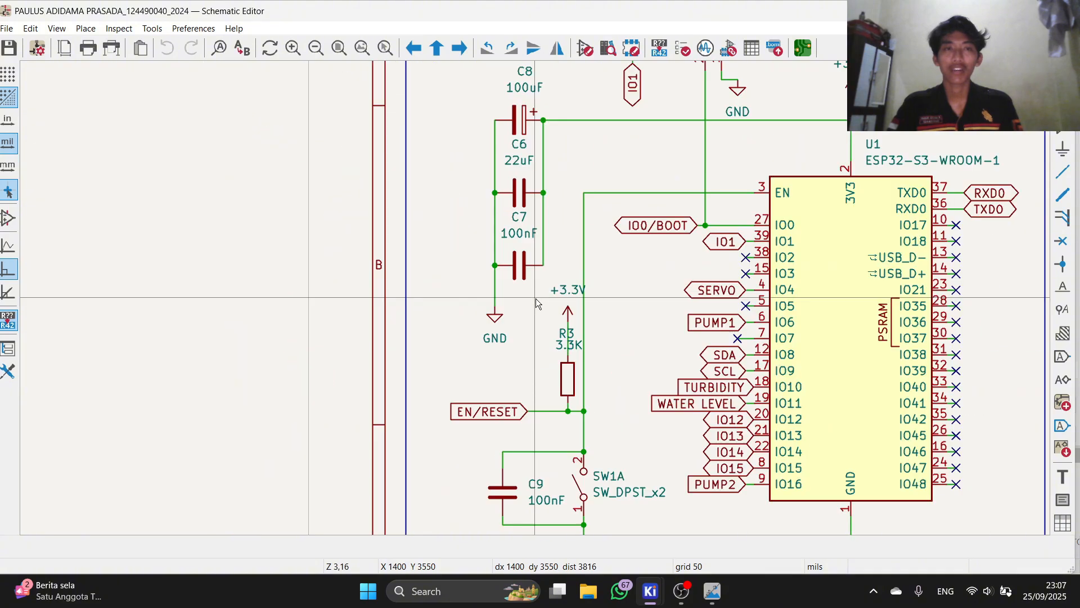
{"action": "scroll", "coordinate": [498, 211], "scroll_direction": "down", "scroll_amount": 4}
{"action": "scroll", "coordinate": [545, 239], "scroll_direction": "up", "scroll_amount": 4}
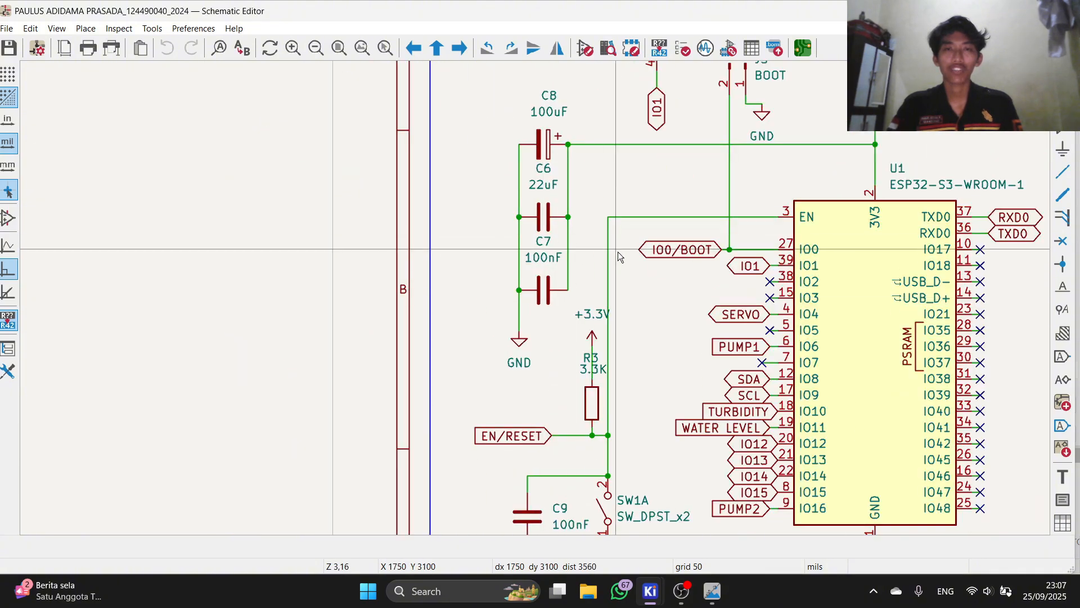
{"action": "scroll", "coordinate": [539, 282], "scroll_direction": "down", "scroll_amount": 2}
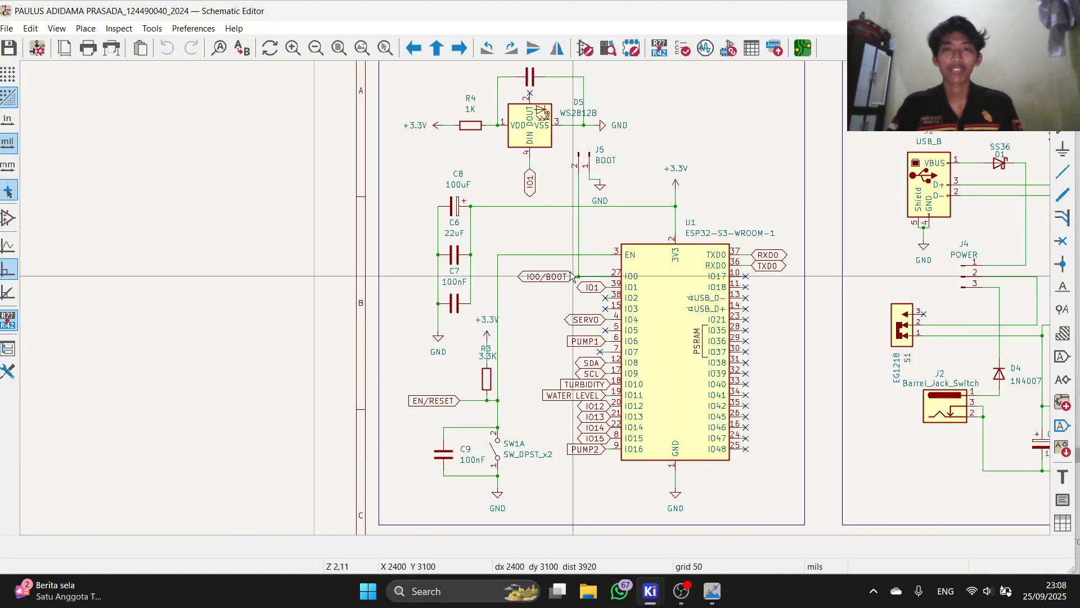
{"action": "scroll", "coordinate": [427, 261], "scroll_direction": "up", "scroll_amount": 2}
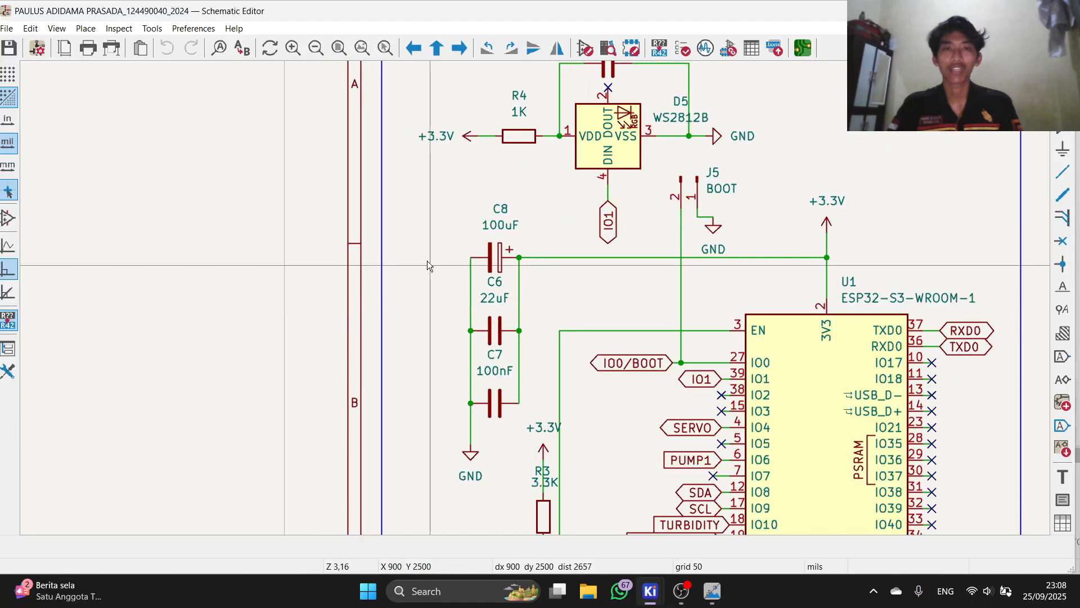
{"action": "scroll", "coordinate": [430, 245], "scroll_direction": "down", "scroll_amount": 4}
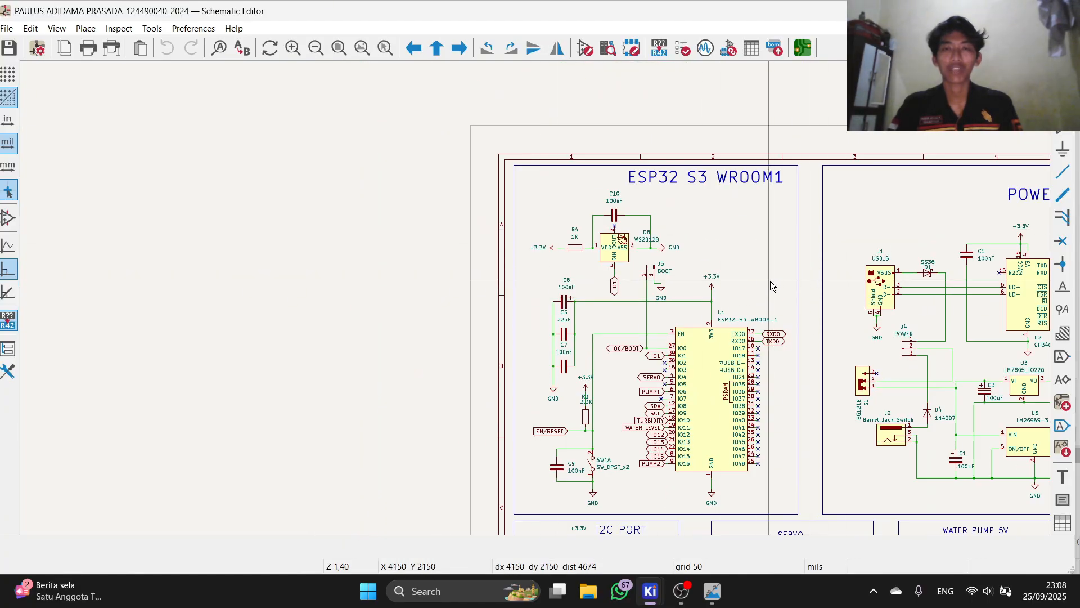
{"action": "scroll", "coordinate": [771, 281], "scroll_direction": "down", "scroll_amount": 4}
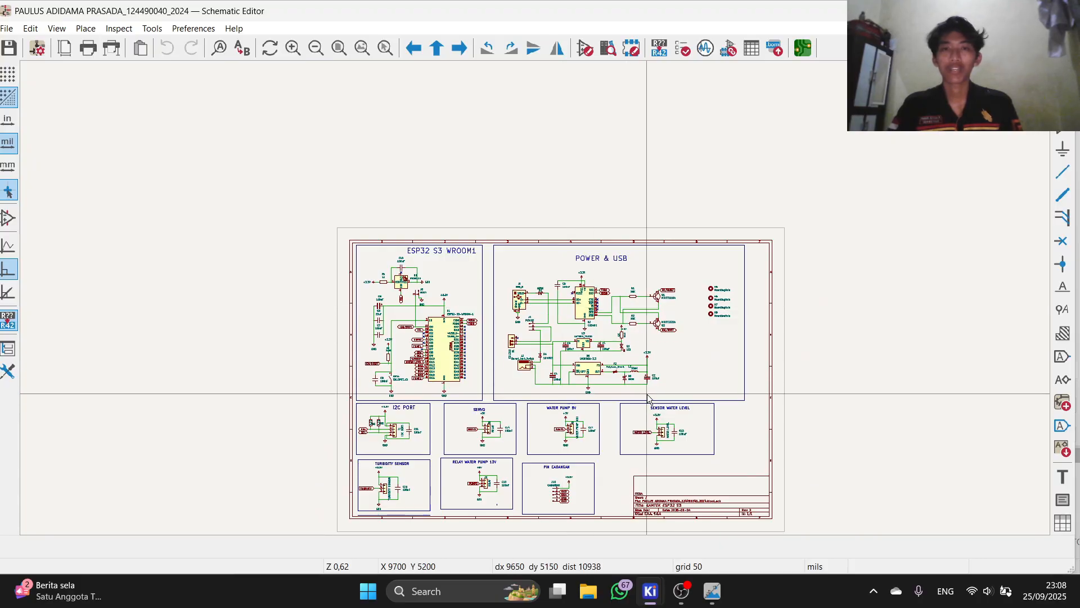
{"action": "scroll", "coordinate": [704, 351], "scroll_direction": "up", "scroll_amount": 3}
{"action": "scroll", "coordinate": [703, 351], "scroll_direction": "down", "scroll_amount": 2}
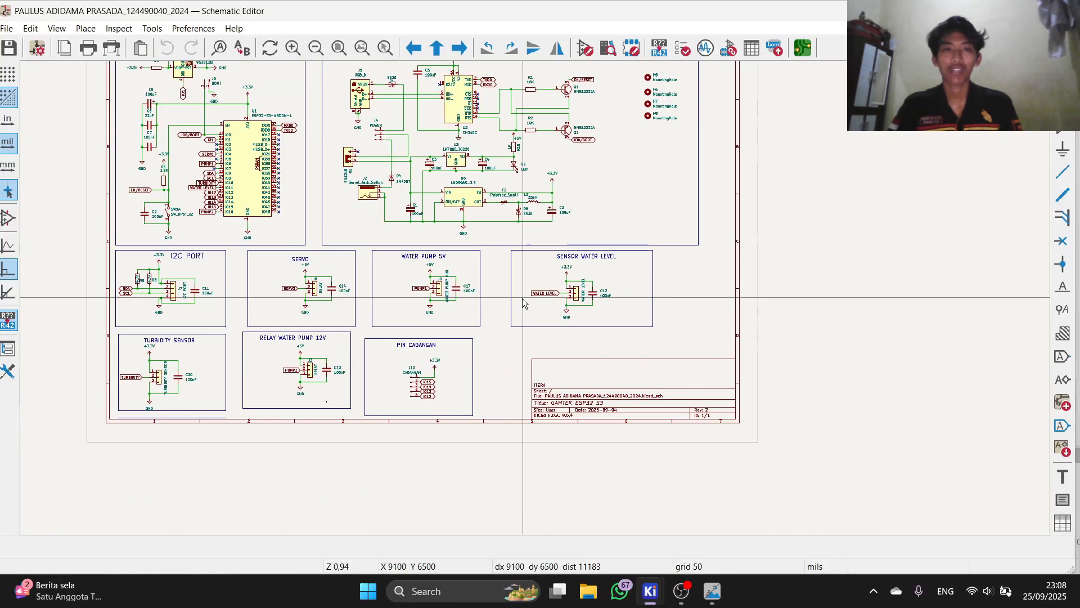
Step: Switch to the PCB Editor, zoom into the lower board area and open the 3D Viewer
{"action": "left_click", "coordinate": [802, 52]}
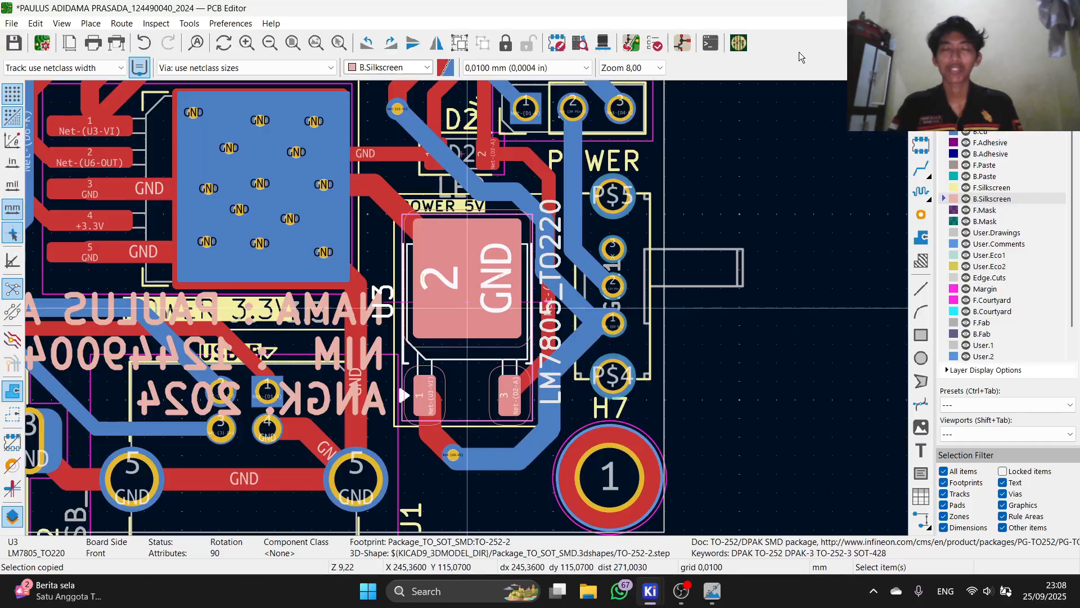
{"action": "scroll", "coordinate": [415, 213], "scroll_direction": "up", "scroll_amount": 5}
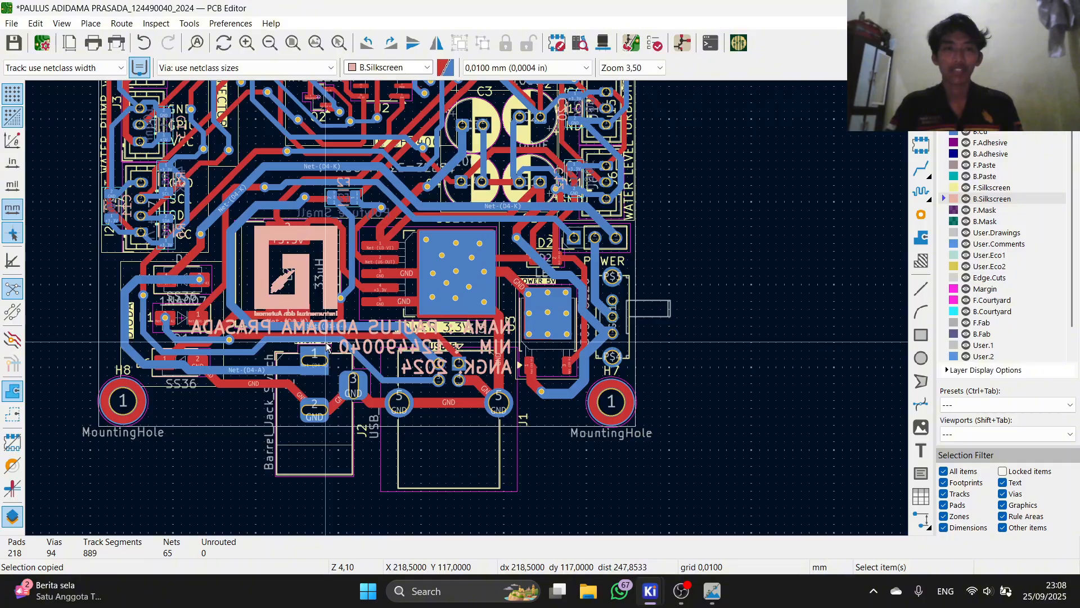
{"action": "scroll", "coordinate": [326, 345], "scroll_direction": "up", "scroll_amount": 2}
{"action": "left_click", "coordinate": [627, 50]}
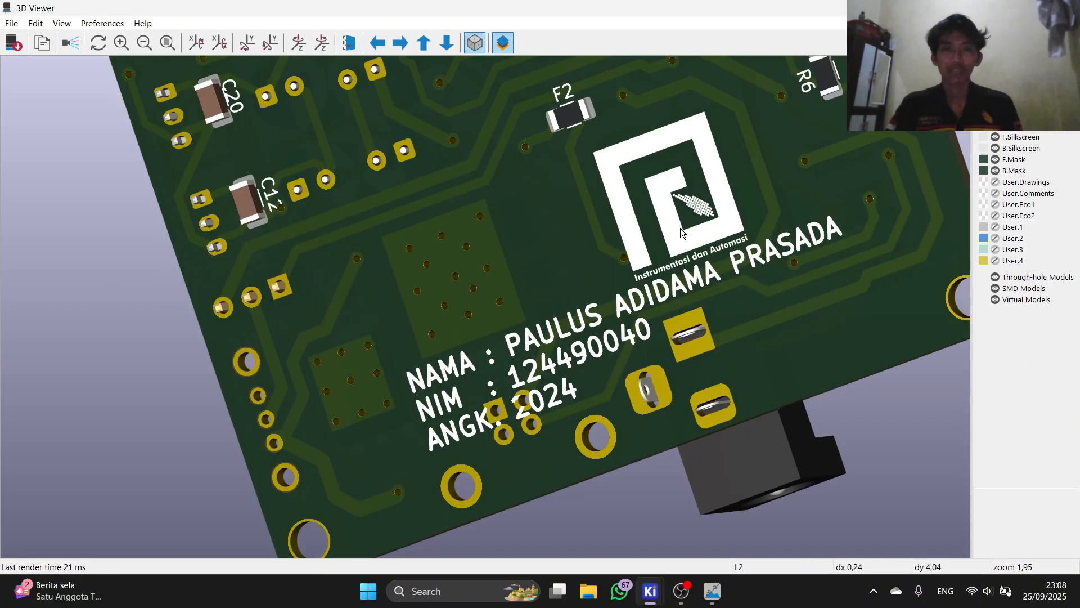
Step: Zoom, pan and rotate the 3D board until its back side faces the screen squarely
{"action": "scroll", "coordinate": [580, 273], "scroll_direction": "down", "scroll_amount": 3}
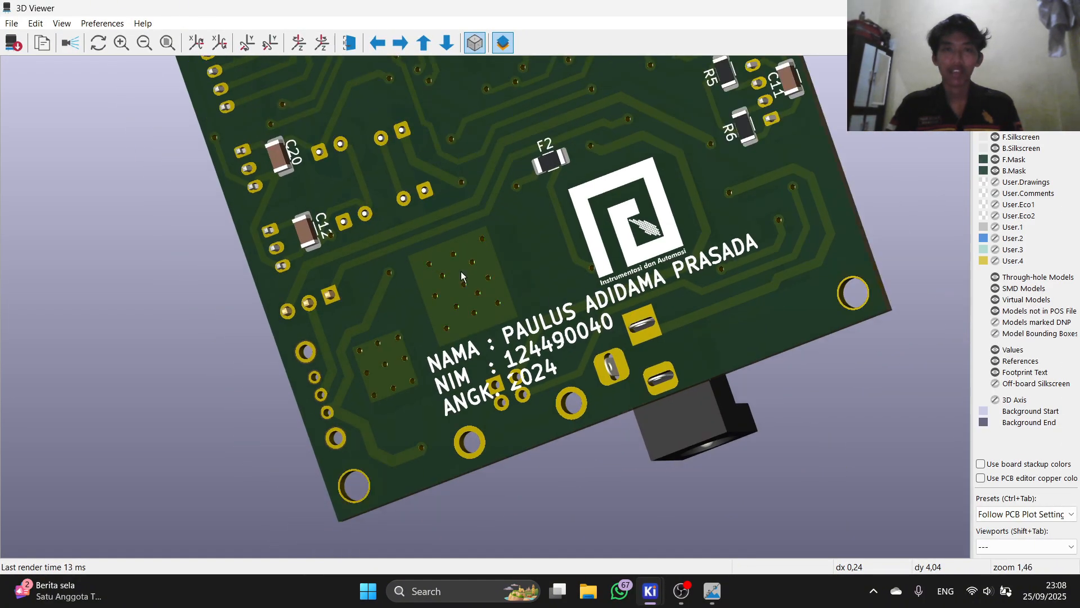
{"action": "scroll", "coordinate": [580, 273], "scroll_direction": "down", "scroll_amount": 4}
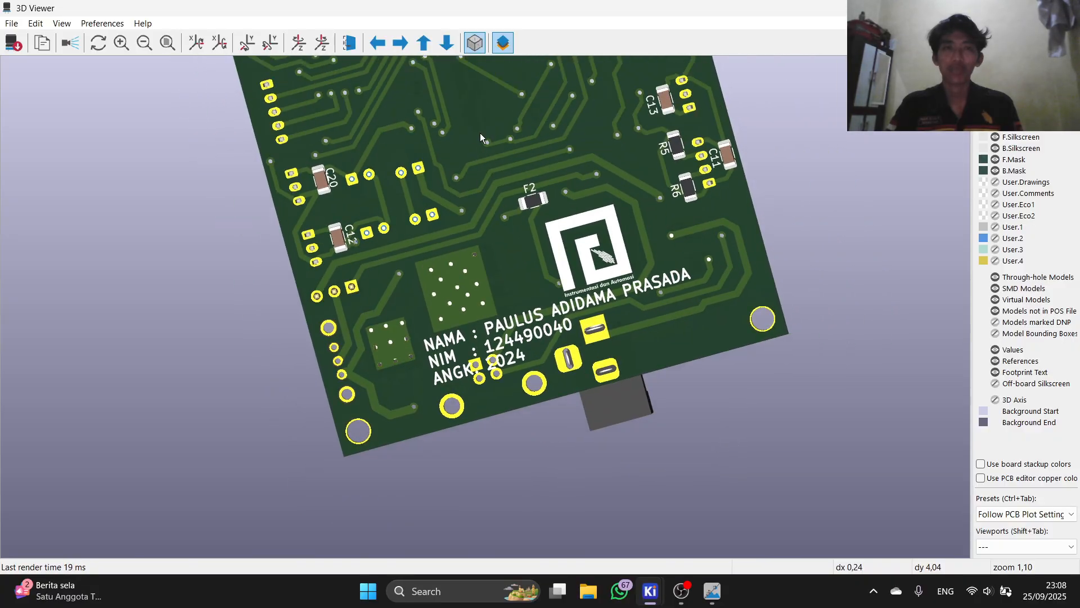
{"action": "middle_click_drag", "start_coordinate": [464, 199], "coordinate": [458, 243]}
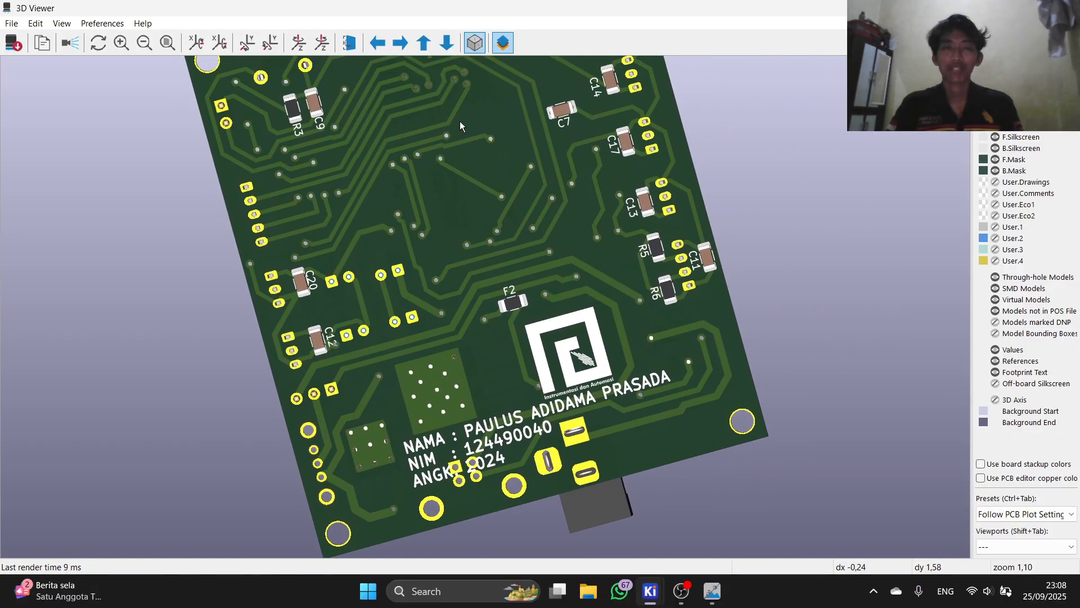
{"action": "middle_click_drag", "start_coordinate": [461, 124], "coordinate": [465, 177]}
{"action": "scroll", "coordinate": [450, 172], "scroll_direction": "up", "scroll_amount": 1}
{"action": "left_click_drag", "start_coordinate": [349, 218], "coordinate": [446, 198]}
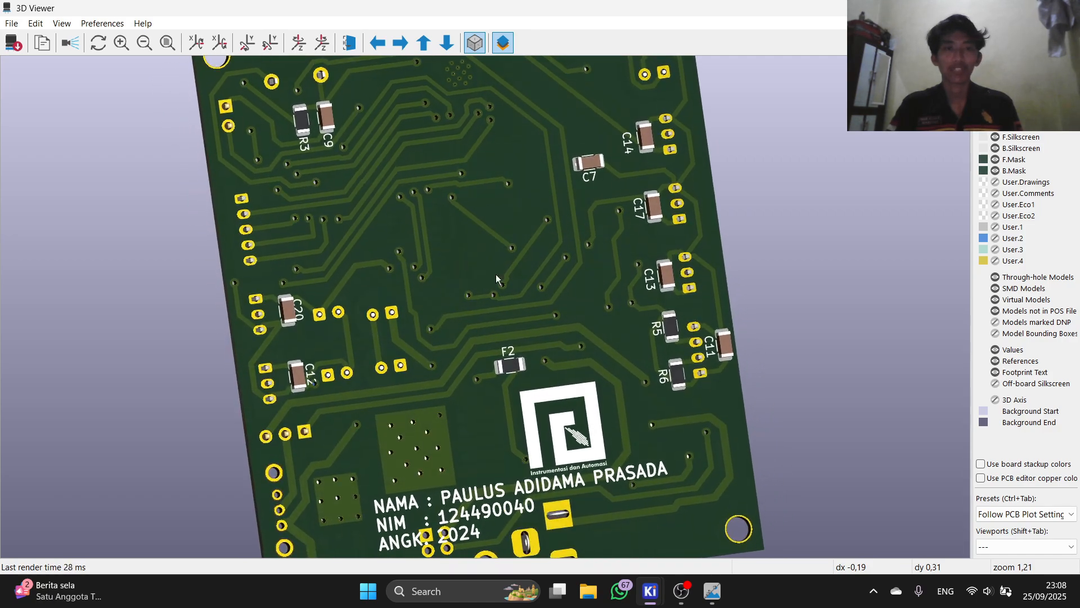
{"action": "scroll", "coordinate": [451, 282], "scroll_direction": "down", "scroll_amount": 1}
{"action": "scroll", "coordinate": [531, 221], "scroll_direction": "down", "scroll_amount": 1}
{"action": "scroll", "coordinate": [531, 220], "scroll_direction": "down", "scroll_amount": 2}
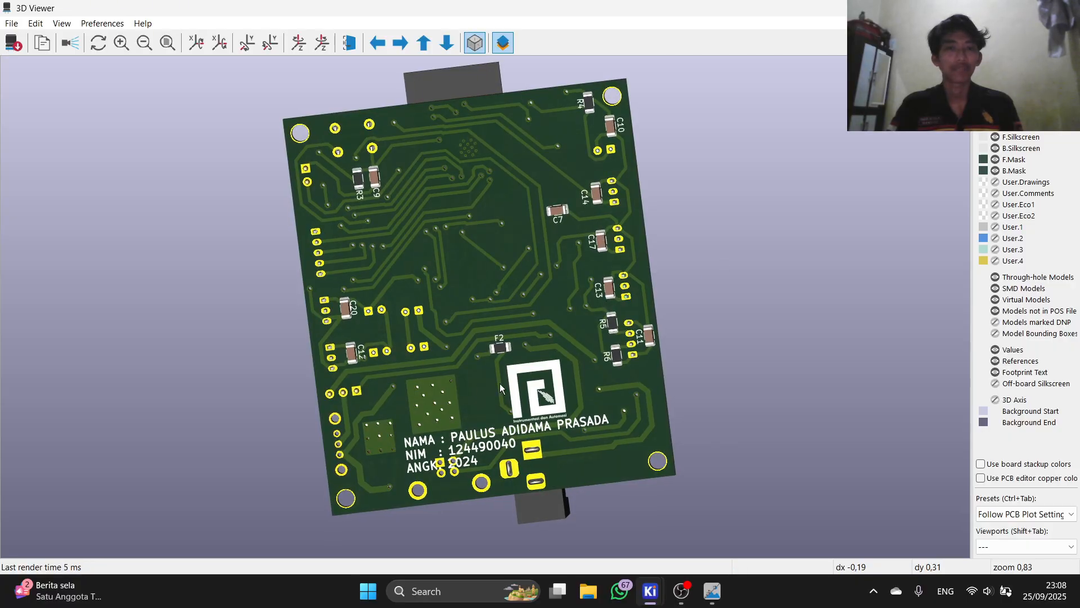
{"action": "scroll", "coordinate": [501, 388], "scroll_direction": "up", "scroll_amount": 4}
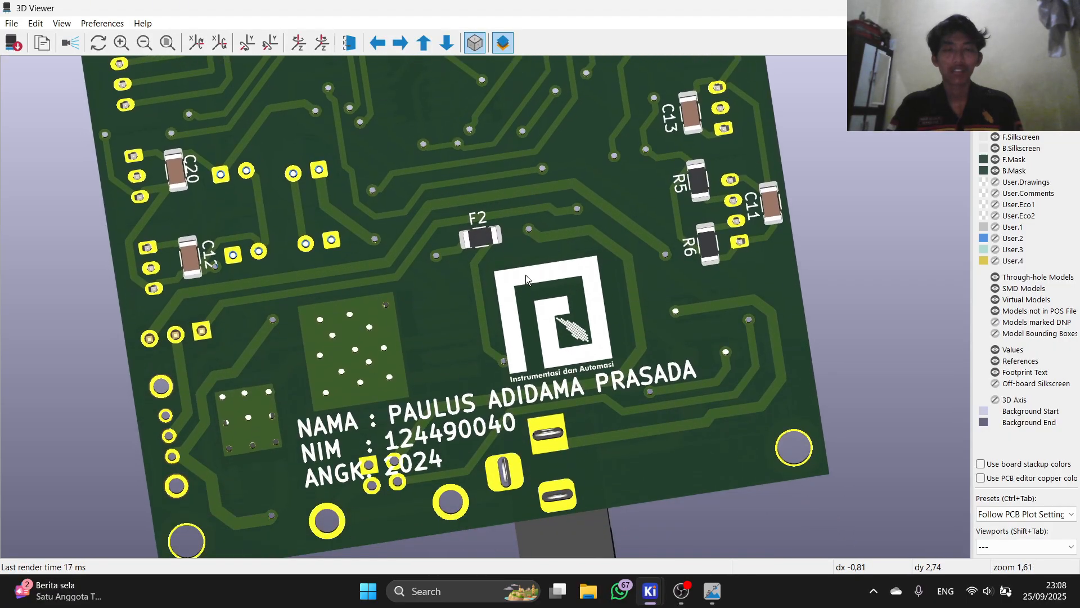
{"action": "scroll", "coordinate": [529, 282], "scroll_direction": "up", "scroll_amount": 2}
{"action": "left_click_drag", "start_coordinate": [581, 353], "coordinate": [319, 248]}
Step: Fine-tune the back-side view to show the board's top and right edges, then minimise the 3D Viewer
{"action": "scroll", "coordinate": [374, 307], "scroll_direction": "down", "scroll_amount": 2}
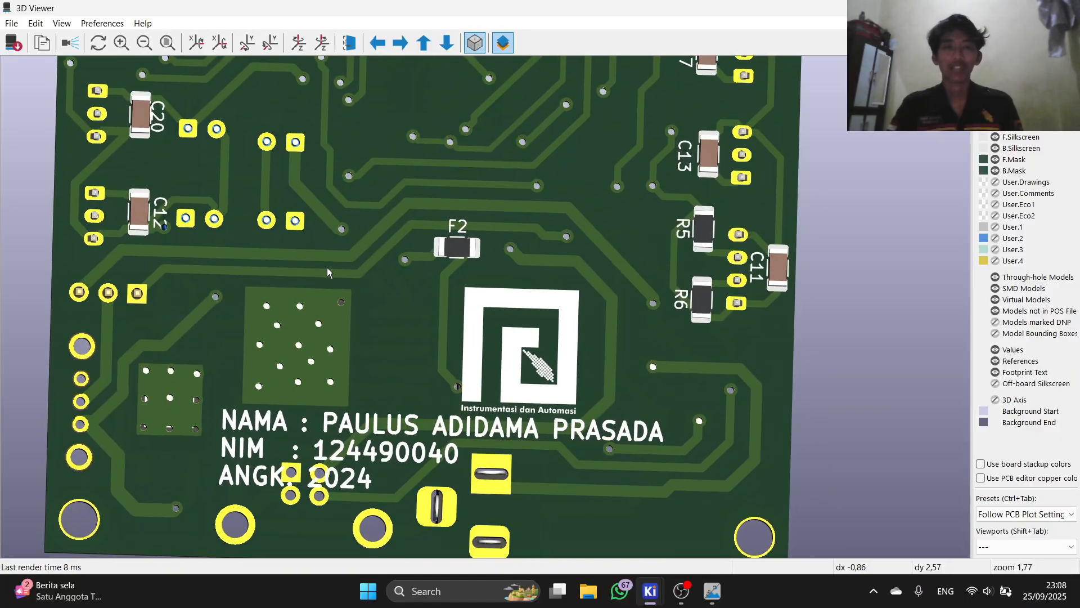
{"action": "scroll", "coordinate": [332, 270], "scroll_direction": "up", "scroll_amount": 2}
{"action": "scroll", "coordinate": [345, 326], "scroll_direction": "down", "scroll_amount": 6}
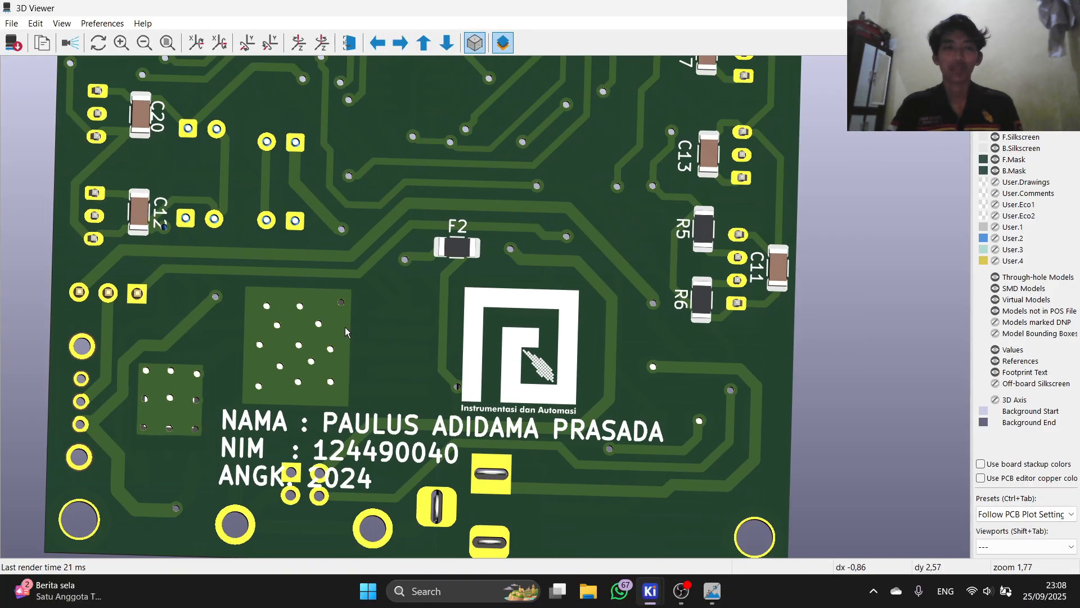
{"action": "scroll", "coordinate": [350, 300], "scroll_direction": "up", "scroll_amount": 3}
{"action": "scroll", "coordinate": [349, 304], "scroll_direction": "up", "scroll_amount": 2}
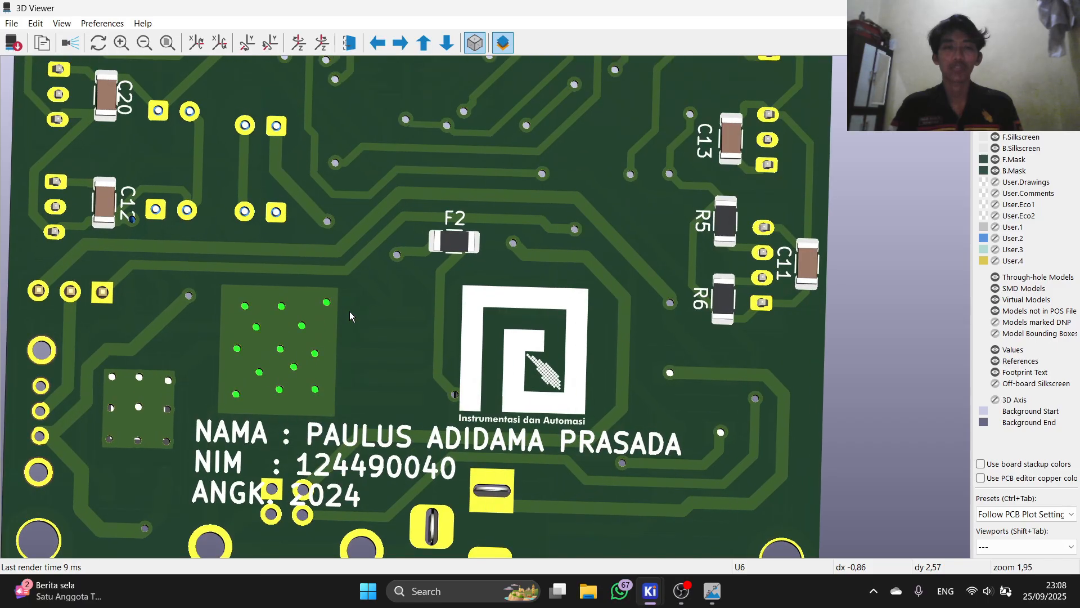
{"action": "scroll", "coordinate": [370, 265], "scroll_direction": "down", "scroll_amount": 4}
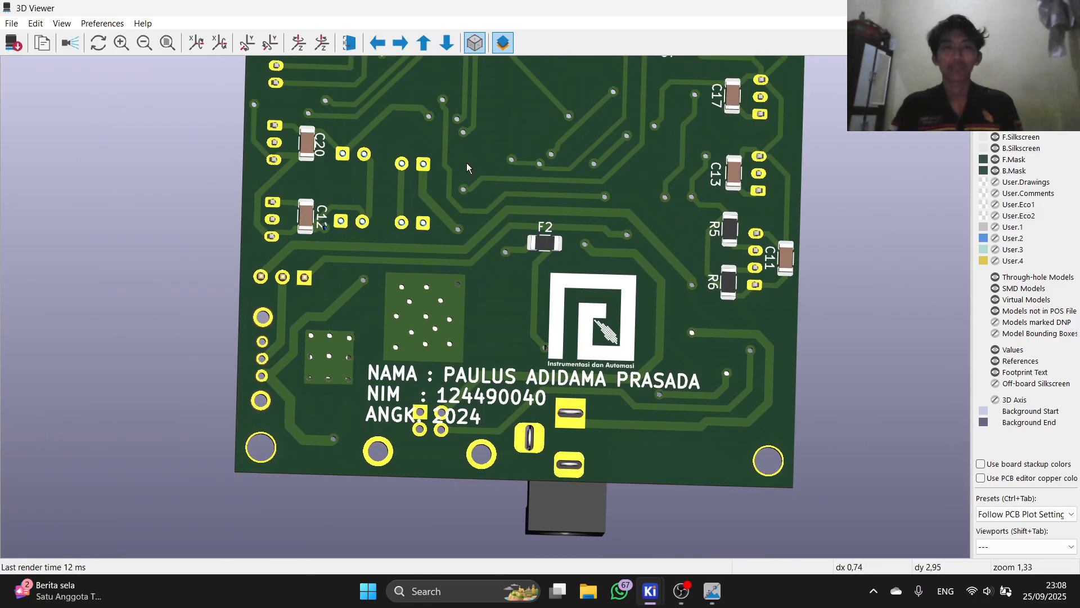
{"action": "middle_click_drag", "start_coordinate": [457, 178], "coordinate": [425, 246]}
{"action": "left_click_drag", "start_coordinate": [417, 178], "coordinate": [403, 199]}
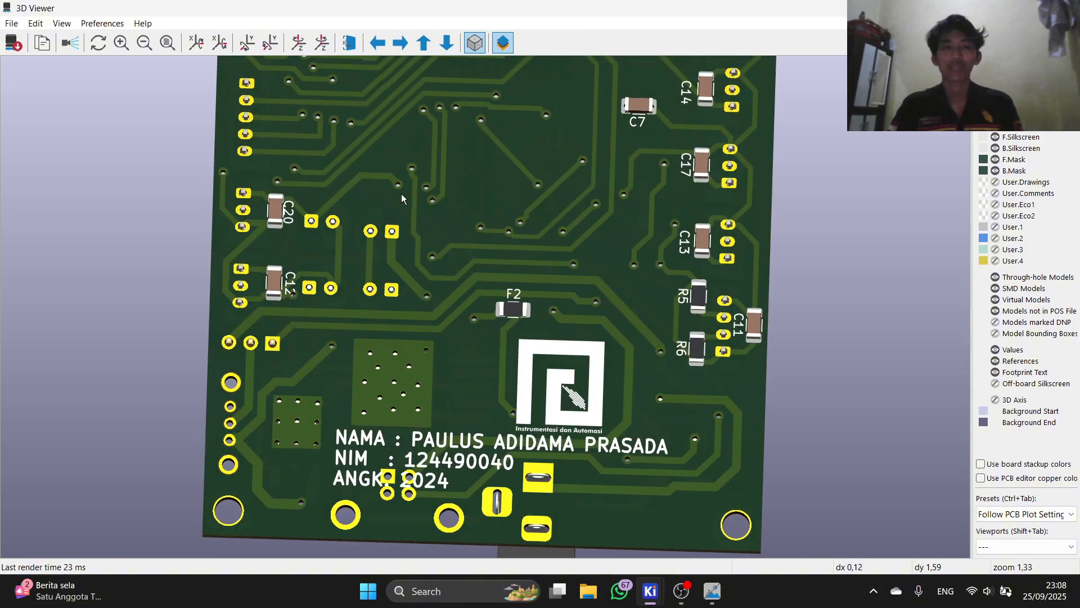
{"action": "scroll", "coordinate": [362, 247], "scroll_direction": "down", "scroll_amount": 2}
{"action": "middle_click_drag", "start_coordinate": [418, 219], "coordinate": [400, 330]}
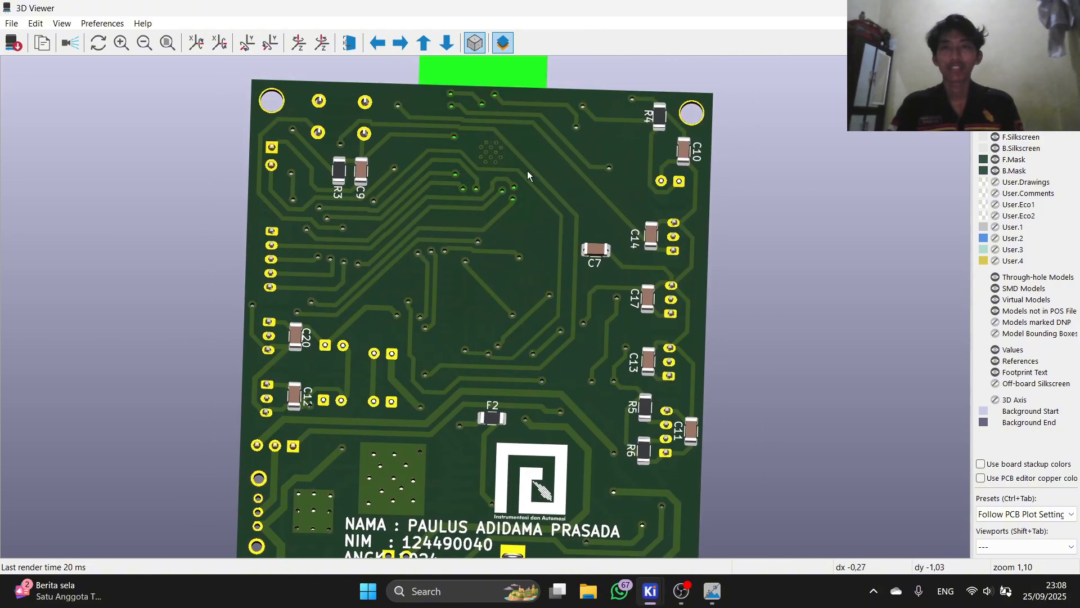
{"action": "left_click_drag", "start_coordinate": [572, 187], "coordinate": [411, 237]}
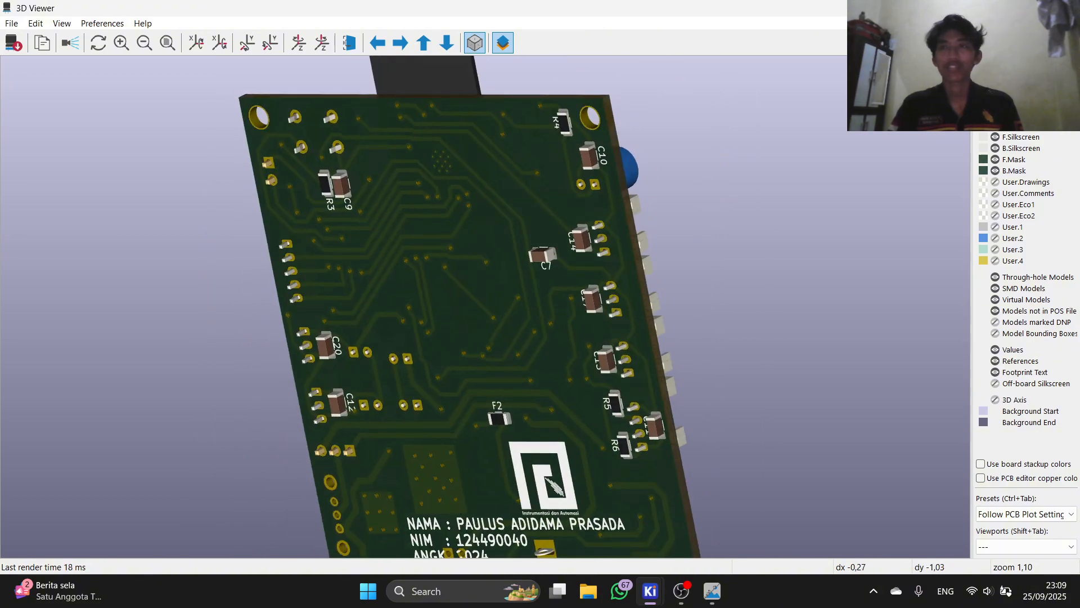
{"action": "left_click", "coordinate": [998, 8]}
{"action": "scroll", "coordinate": [347, 354], "scroll_direction": "down", "scroll_amount": 6}
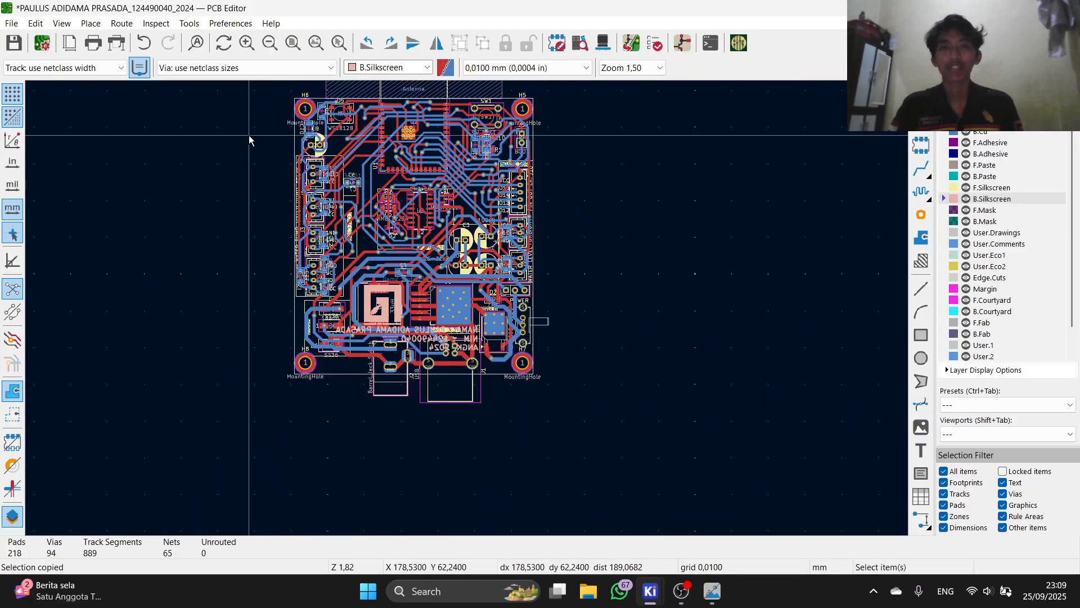
{"action": "scroll", "coordinate": [466, 324], "scroll_direction": "up", "scroll_amount": 3}
{"action": "scroll", "coordinate": [467, 318], "scroll_direction": "down", "scroll_amount": 4}
{"action": "scroll", "coordinate": [467, 316], "scroll_direction": "up", "scroll_amount": 4}
{"action": "scroll", "coordinate": [468, 313], "scroll_direction": "down", "scroll_amount": 3}
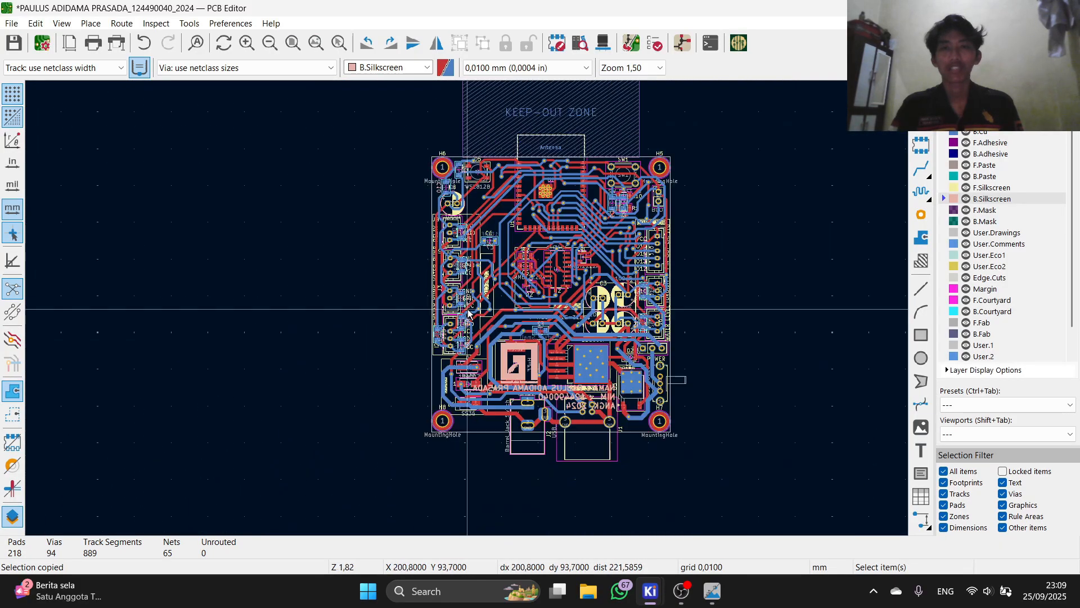
{"action": "scroll", "coordinate": [469, 313], "scroll_direction": "up", "scroll_amount": 2}
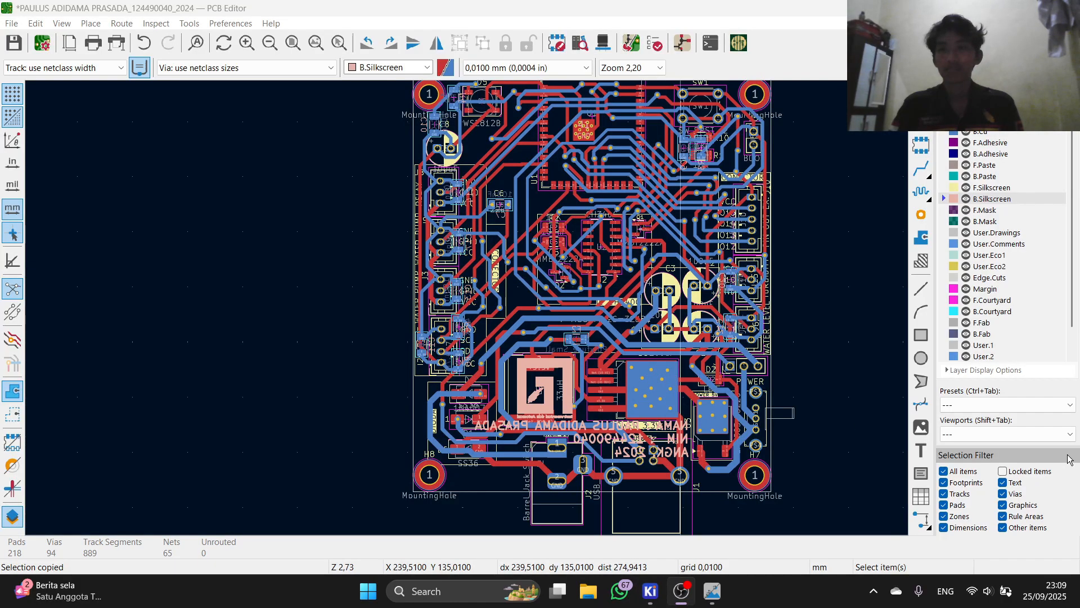
{"action": "mouse_move", "coordinate": [650, 591]}
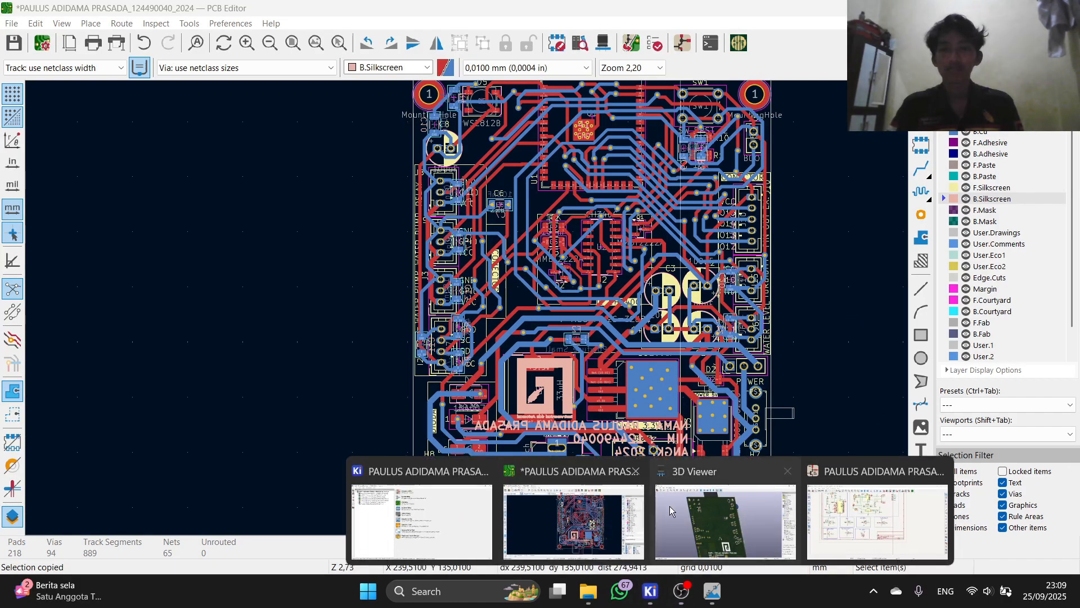
{"action": "left_click", "coordinate": [669, 505]}
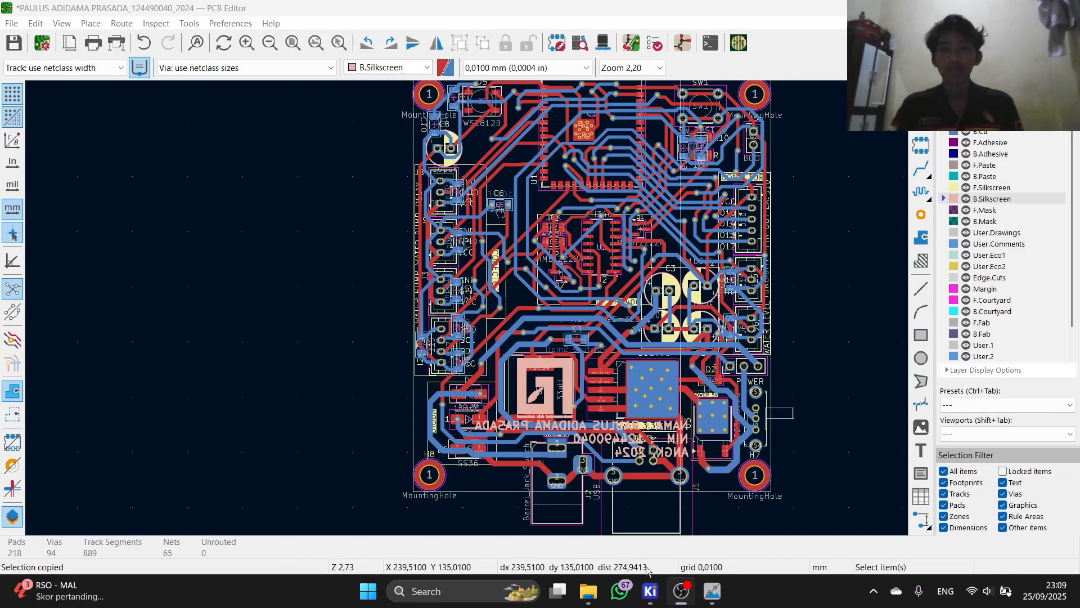
{"action": "left_click", "coordinate": [650, 591]}
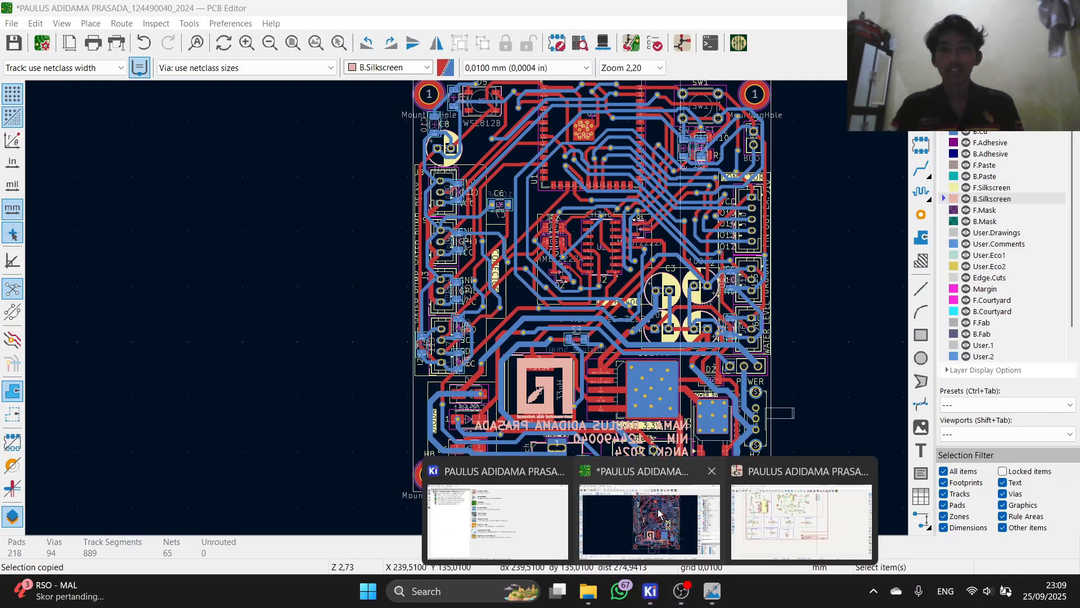
{"action": "left_click", "coordinate": [653, 511]}
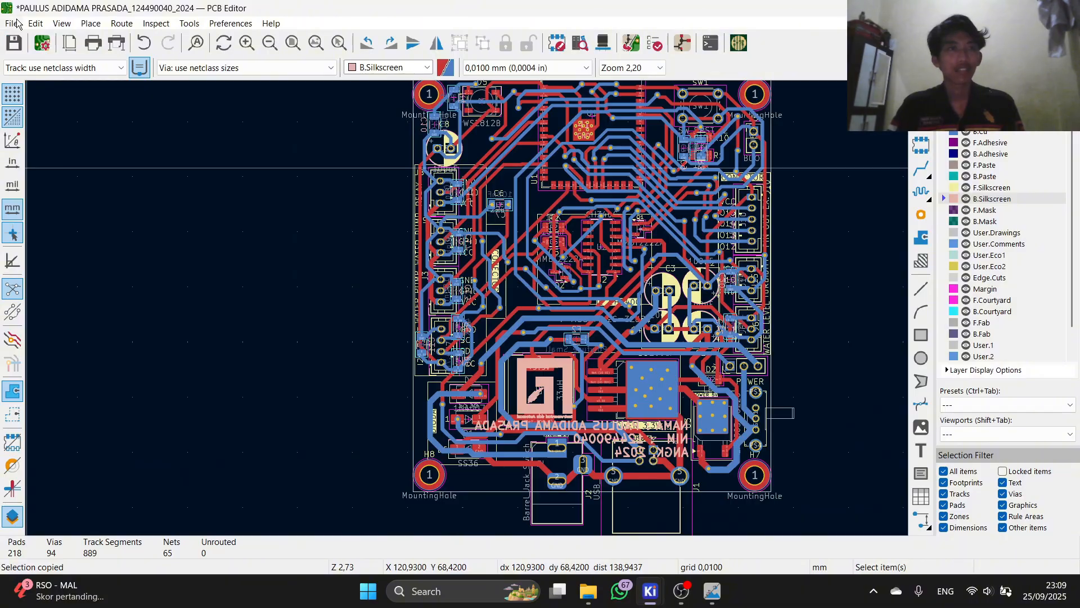
Step: Open the Gerber plot settings through the File menu's fabrication outputs
{"action": "left_click", "coordinate": [12, 24]}
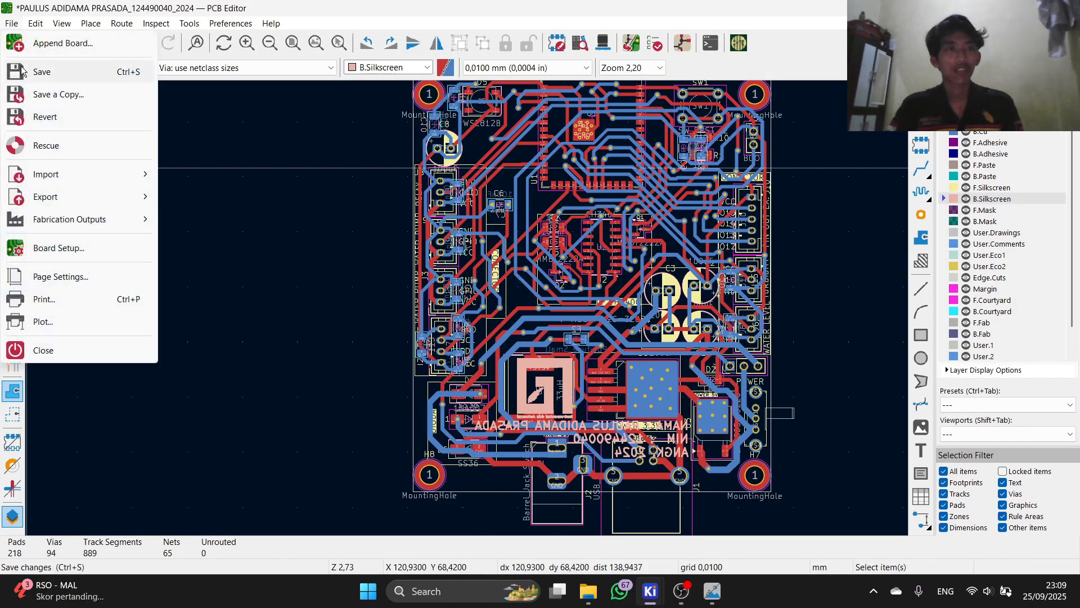
{"action": "mouse_move", "coordinate": [56, 207]}
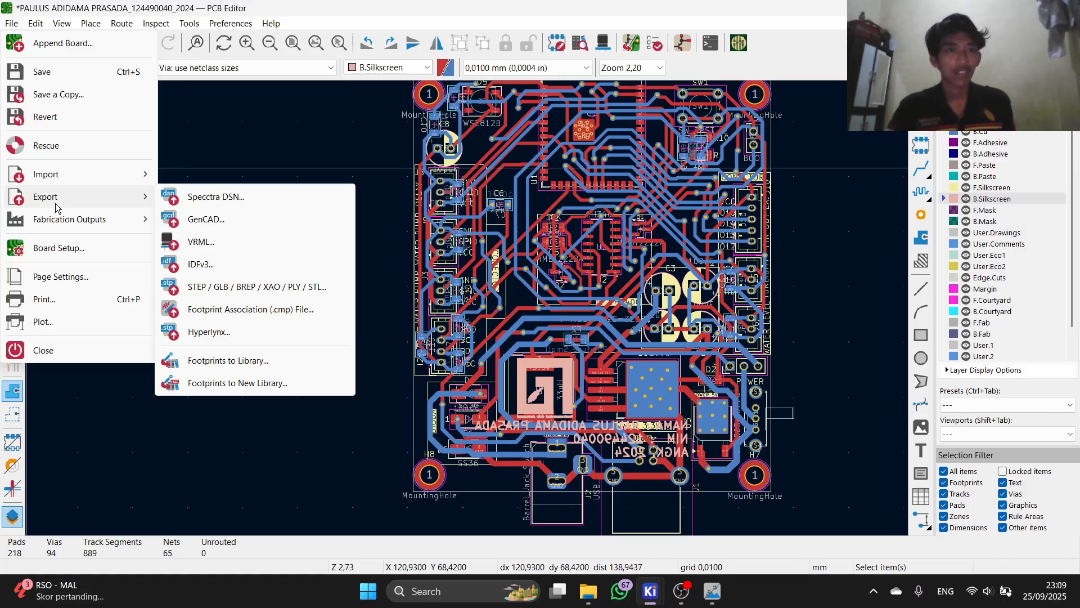
{"action": "mouse_move", "coordinate": [73, 224]}
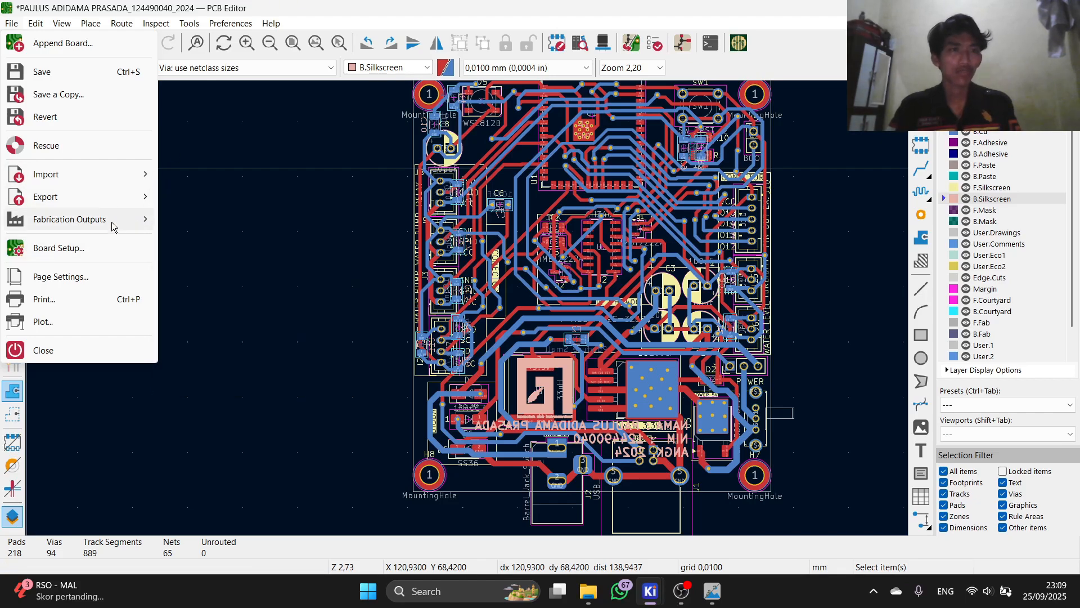
{"action": "mouse_move", "coordinate": [111, 203]}
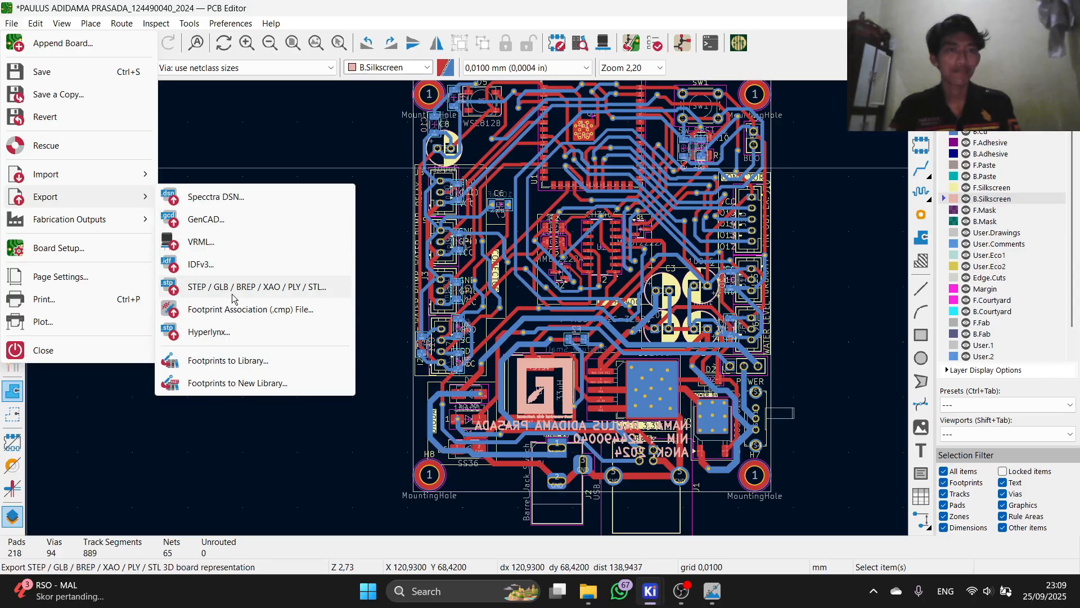
{"action": "mouse_move", "coordinate": [111, 222]}
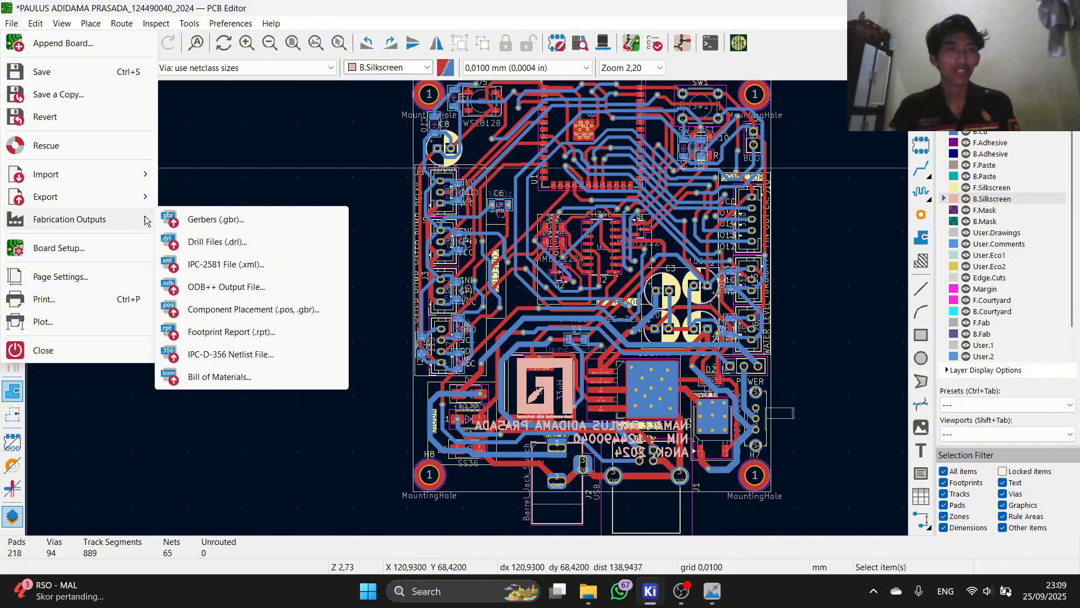
{"action": "left_click", "coordinate": [228, 226]}
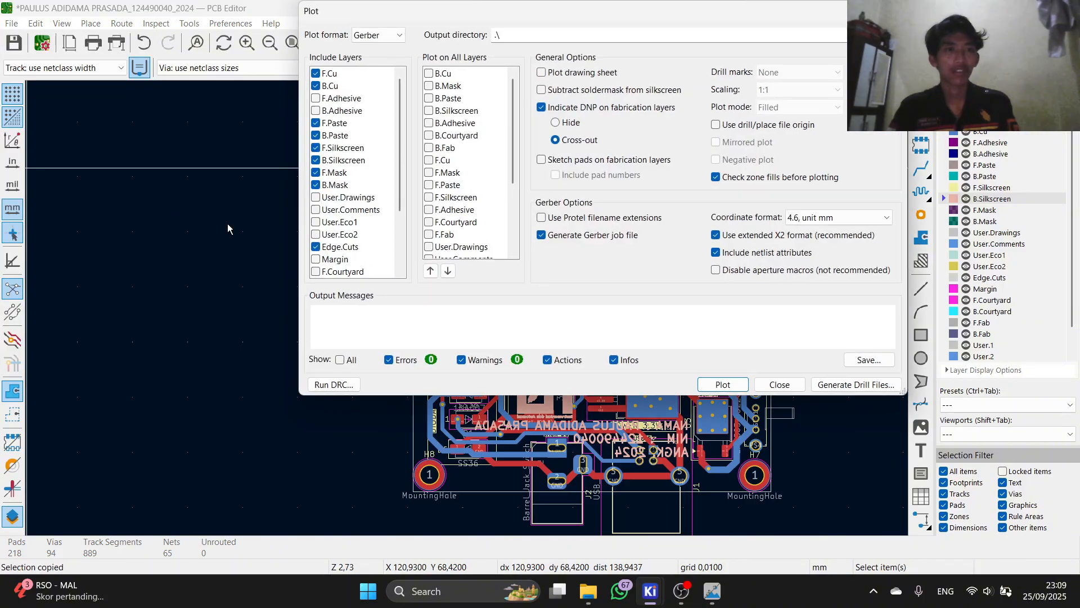
{"action": "scroll", "coordinate": [351, 196], "scroll_direction": "down", "scroll_amount": 3}
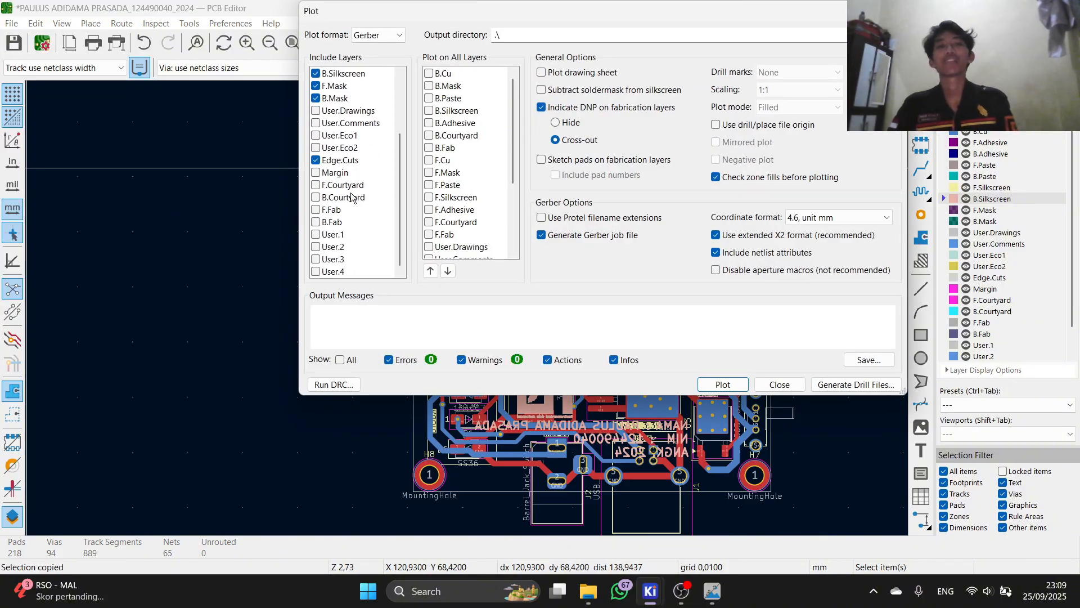
{"action": "scroll", "coordinate": [351, 196], "scroll_direction": "up", "scroll_amount": 3}
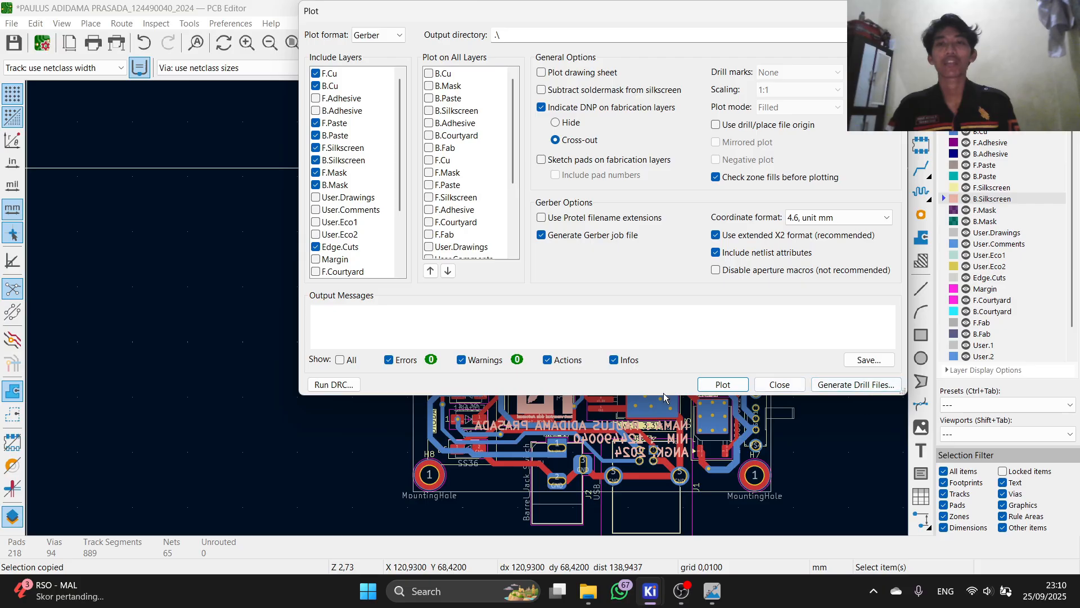
Step: Generate the board's Excellon drill files from the Plot dialog
{"action": "left_click", "coordinate": [842, 387]}
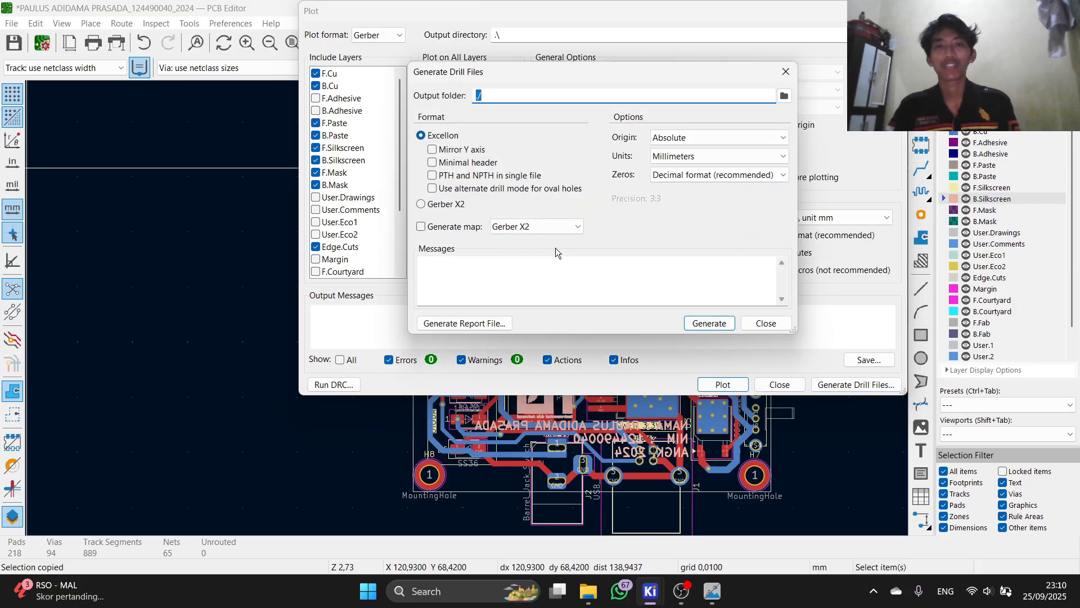
{"action": "left_click", "coordinate": [699, 327]}
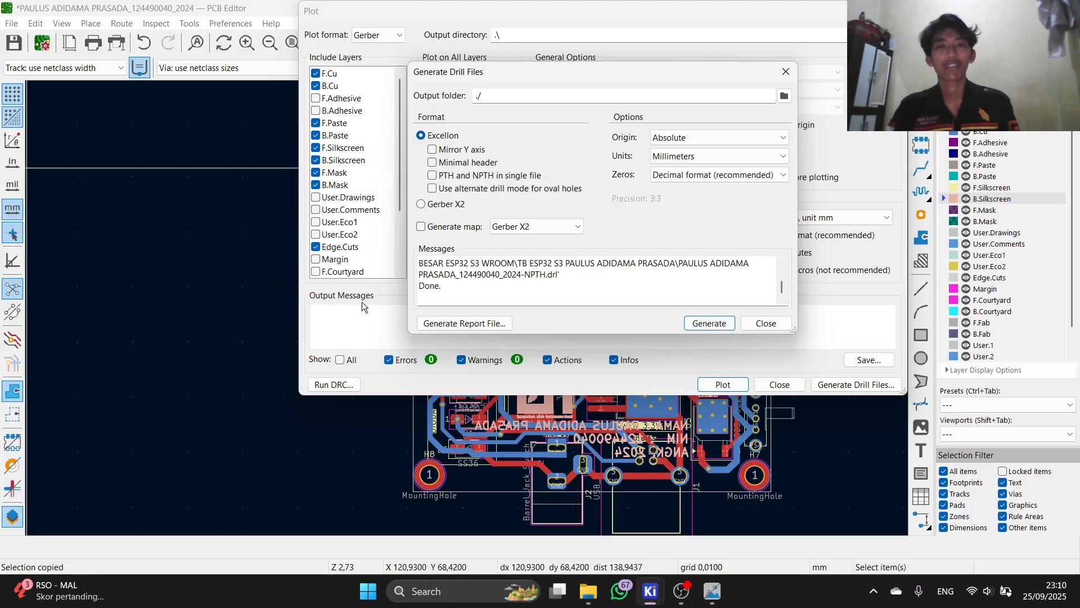
{"action": "scroll", "coordinate": [428, 294], "scroll_direction": "up", "scroll_amount": 1}
{"action": "scroll", "coordinate": [427, 291], "scroll_direction": "down", "scroll_amount": 1}
{"action": "left_click", "coordinate": [761, 326]}
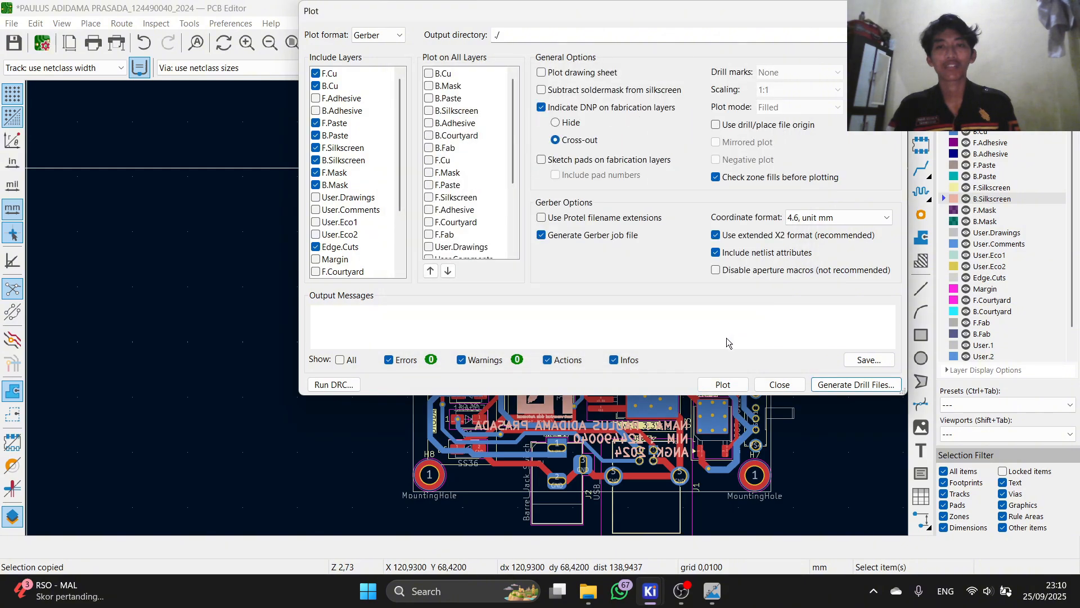
Step: Plot the checked layers to Gerber files, close the Plot dialog and save the board
{"action": "left_click", "coordinate": [724, 385]}
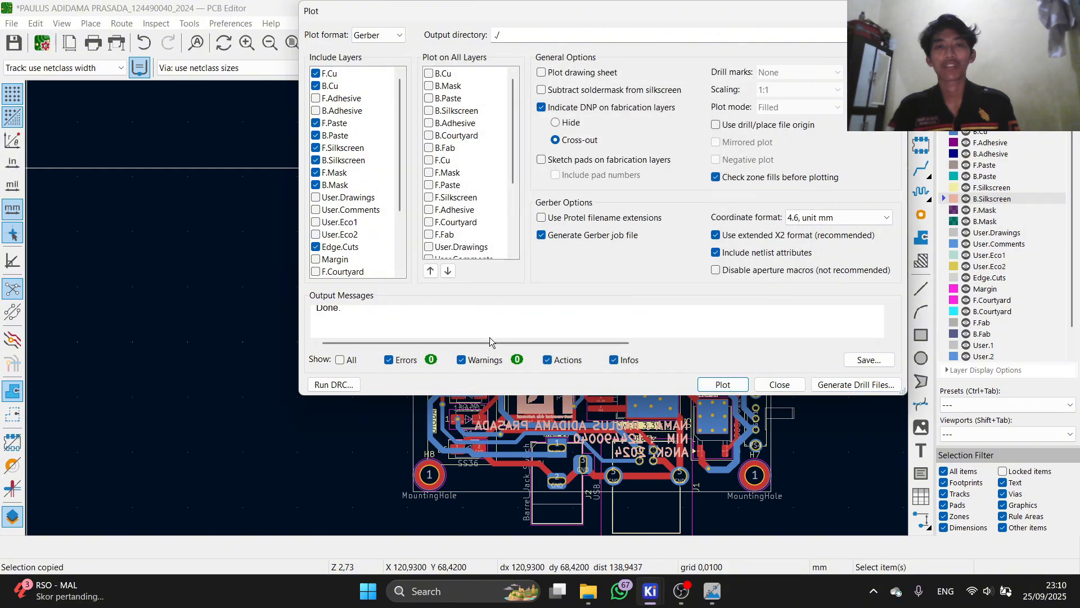
{"action": "scroll", "coordinate": [405, 327], "scroll_direction": "up", "scroll_amount": 3}
{"action": "scroll", "coordinate": [355, 335], "scroll_direction": "down", "scroll_amount": 3}
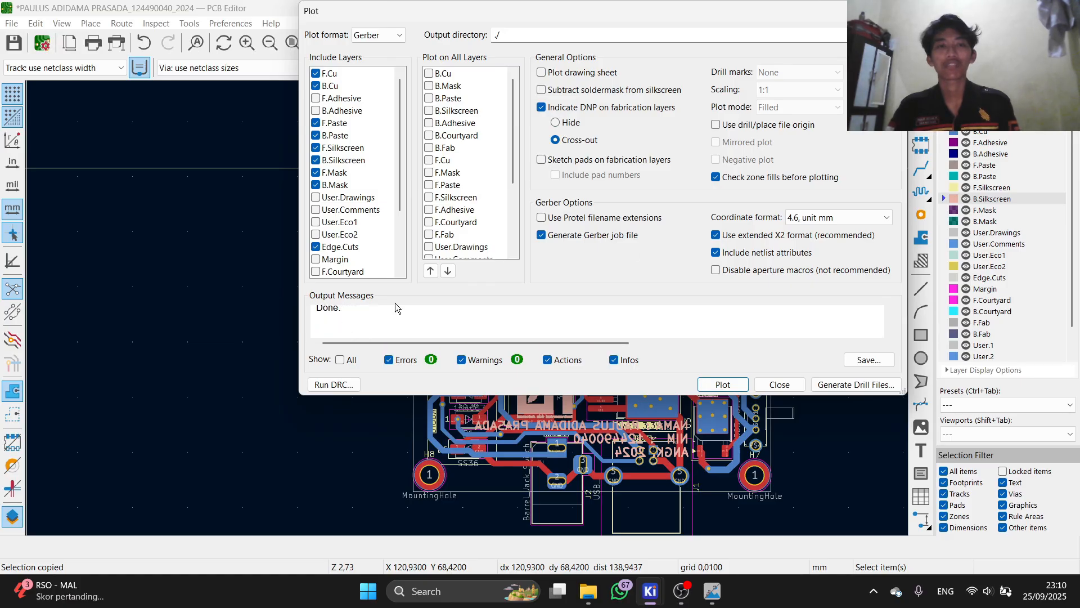
{"action": "key", "text": "Escape"}
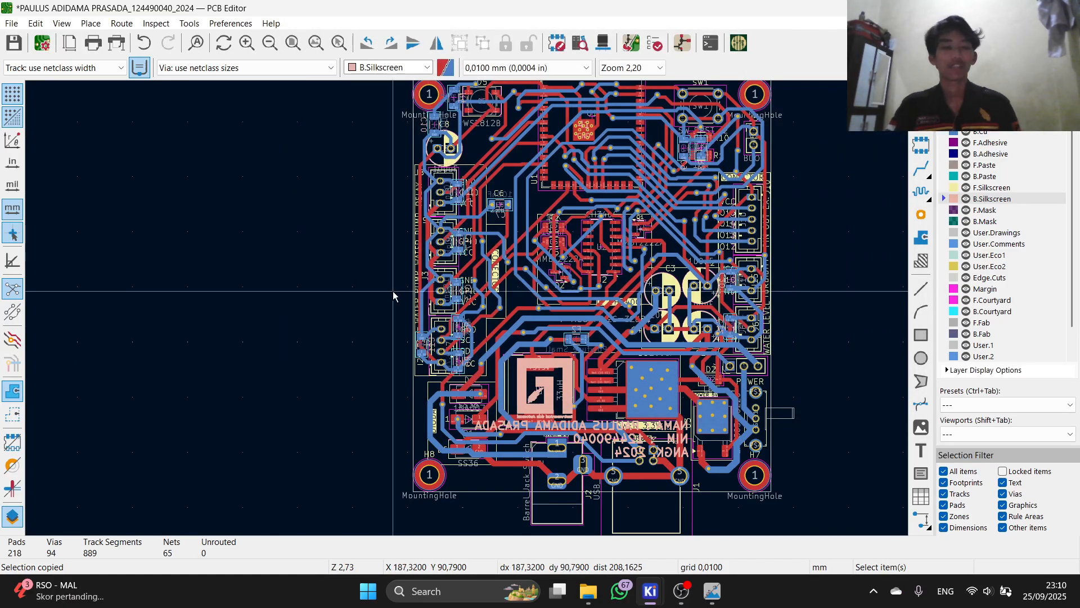
{"action": "key", "text": "ctrl+s"}
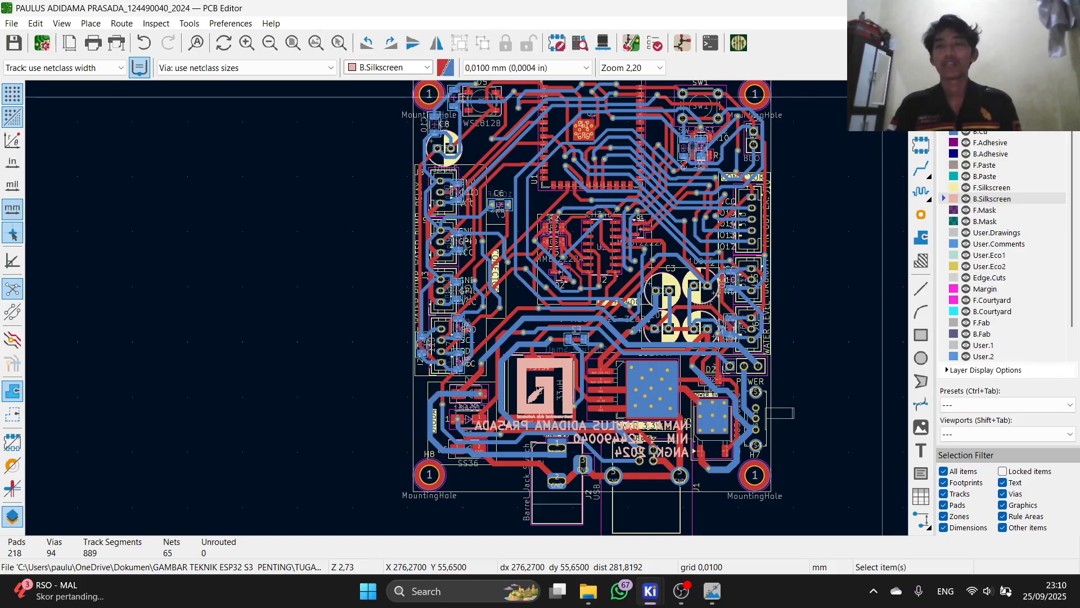
Step: In File Explorer, go back up and open the TUGAS BESAR ESP32 S3 WROOM folder
{"action": "left_click", "coordinate": [588, 591]}
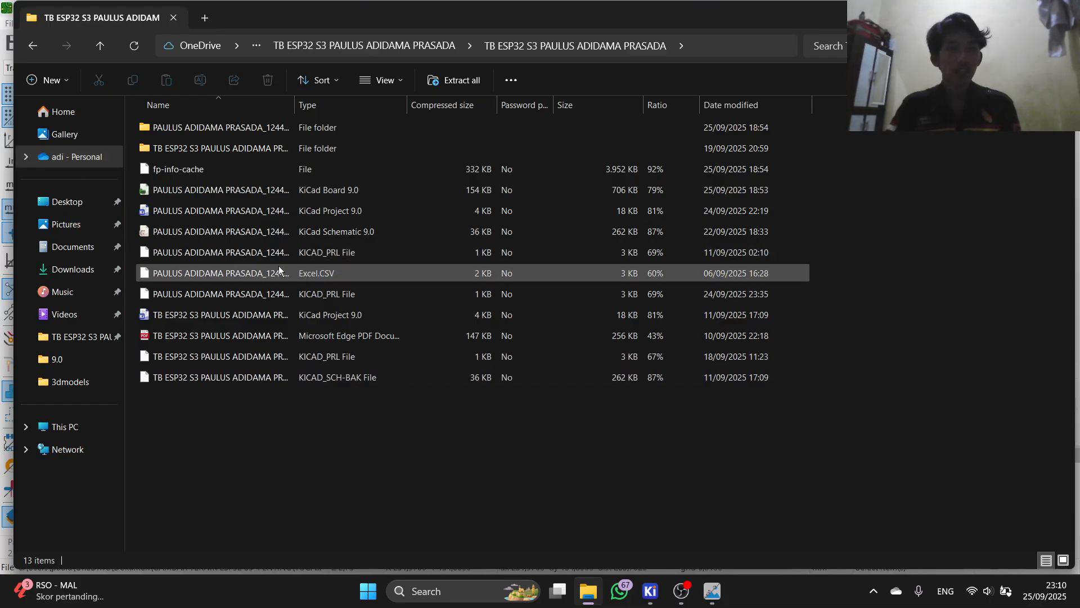
{"action": "left_click", "coordinate": [32, 47]}
{"action": "left_click", "coordinate": [34, 48]}
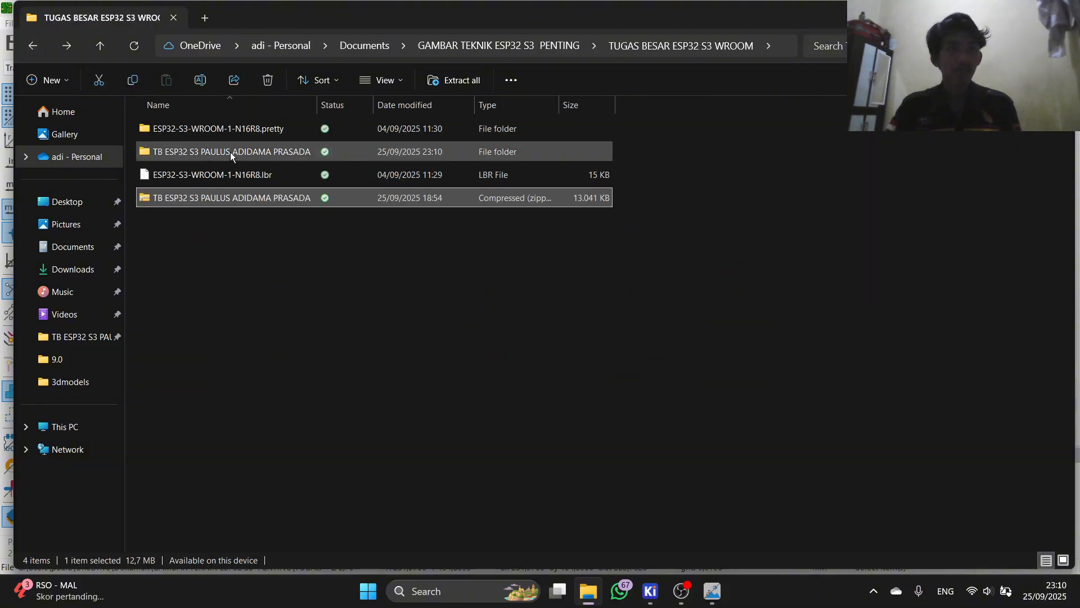
{"action": "left_click", "coordinate": [33, 45]}
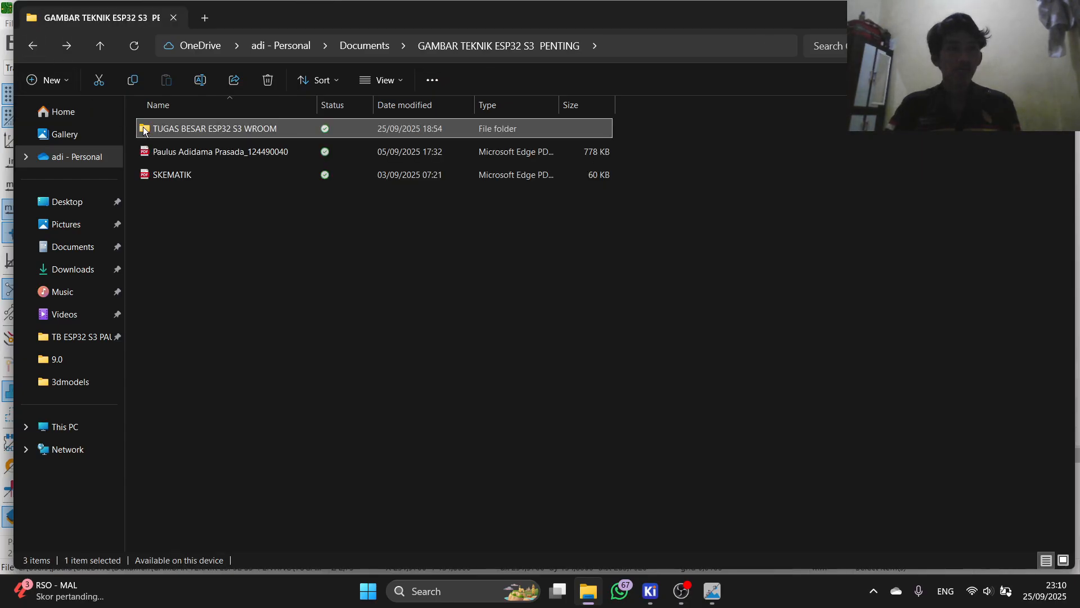
{"action": "double_click", "coordinate": [205, 129]}
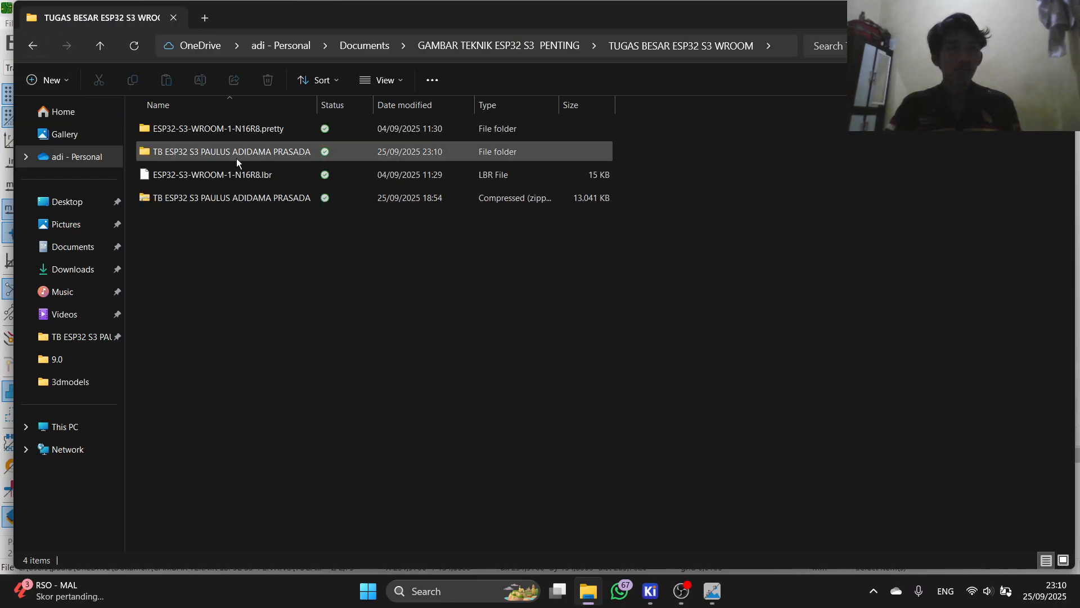
Step: Open the project folder and select the twelve new GBR, GBRJOB and DRL files
{"action": "left_click", "coordinate": [231, 153]}
{"action": "double_click", "coordinate": [231, 153]}
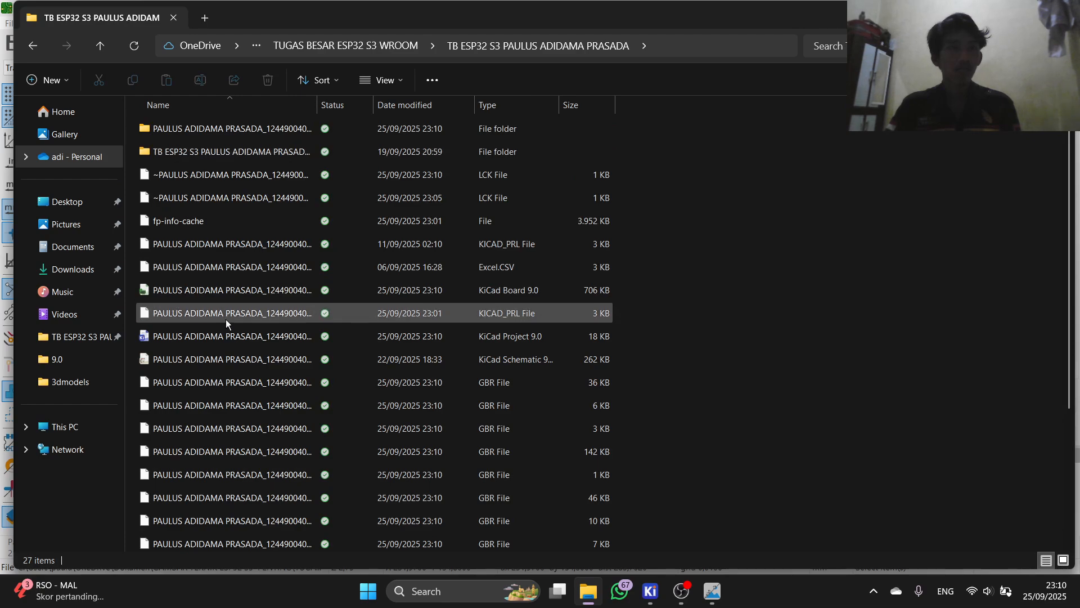
{"action": "scroll", "coordinate": [226, 319], "scroll_direction": "down", "scroll_amount": 3}
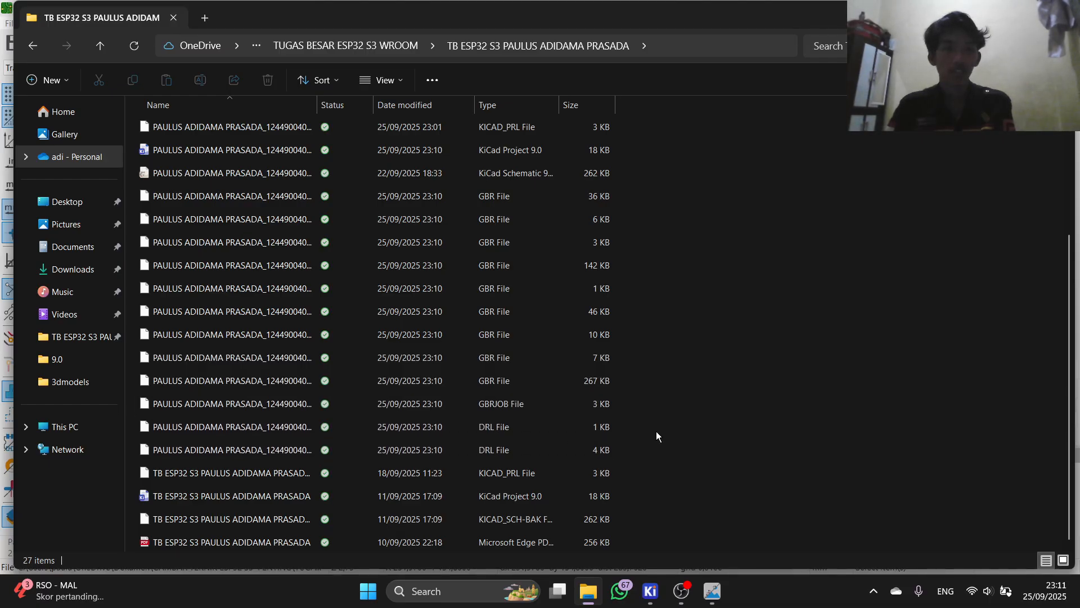
{"action": "left_click_drag", "start_coordinate": [694, 429], "coordinate": [546, 201]}
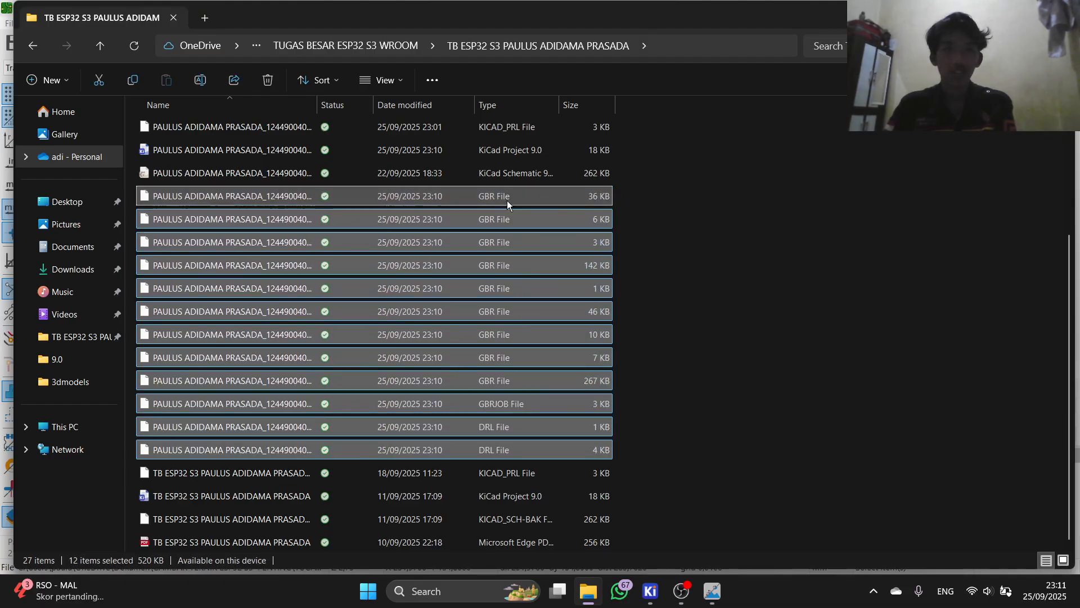
Step: Compress the selected files to a ZIP archive renamed with the student's name, ID and year
{"action": "right_click", "coordinate": [500, 341]}
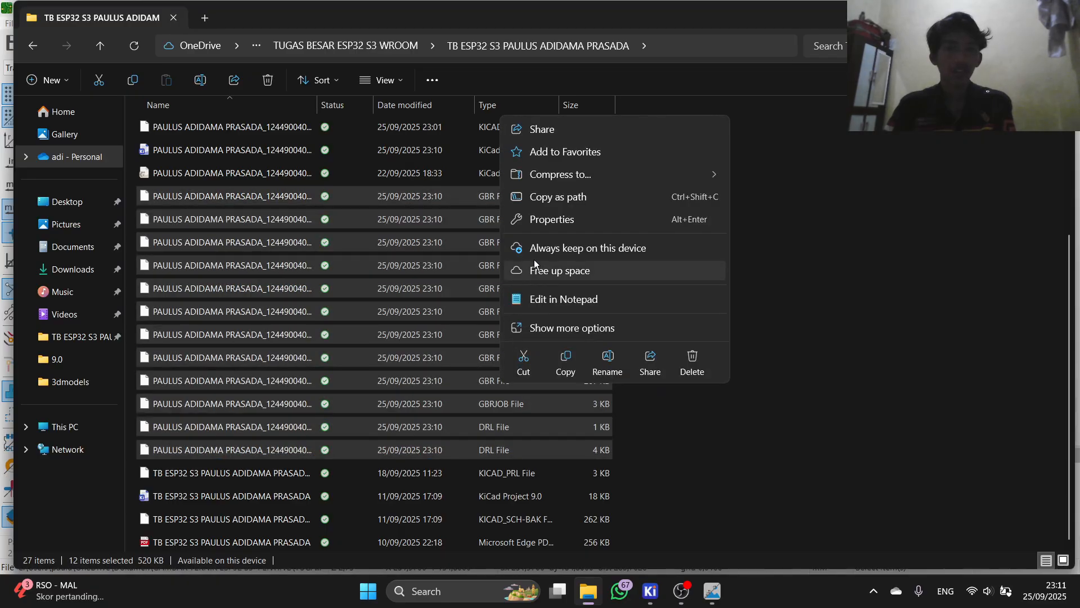
{"action": "mouse_move", "coordinate": [565, 177]}
{"action": "left_click", "coordinate": [743, 176]}
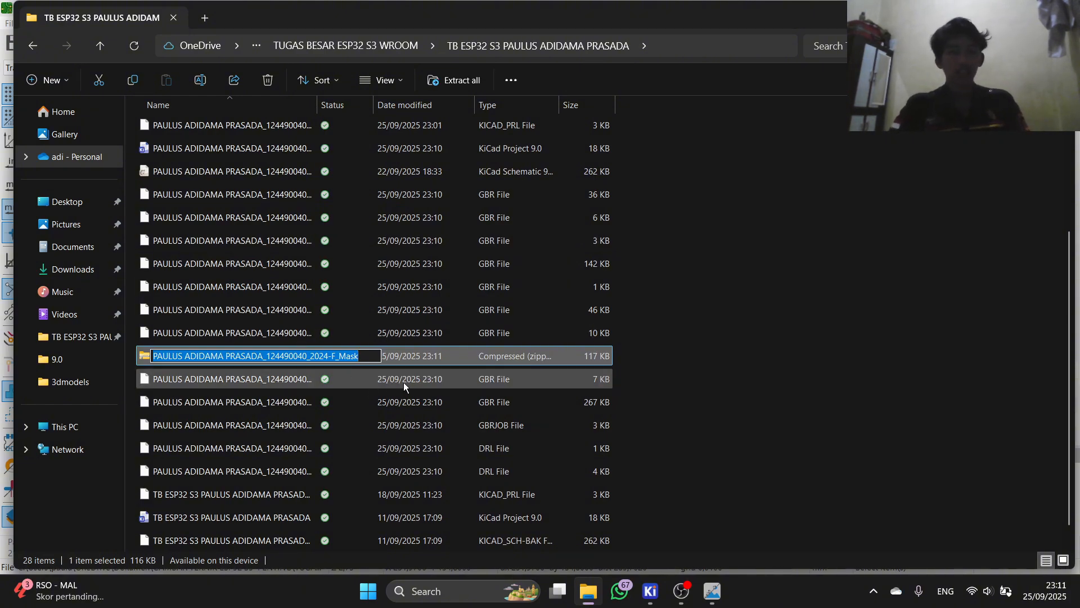
{"action": "key", "text": "BackSpace"}
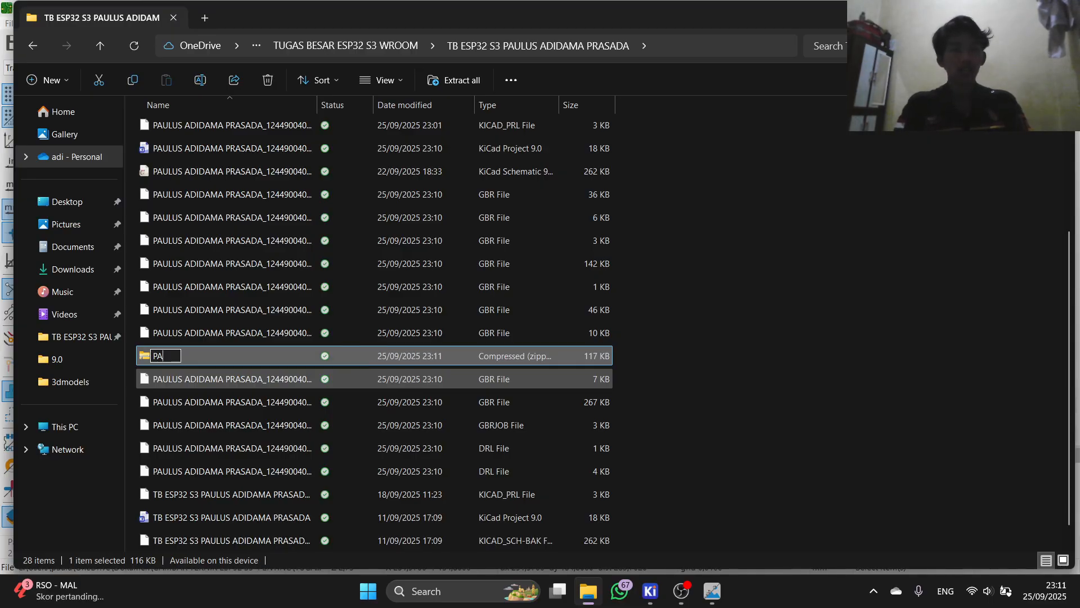
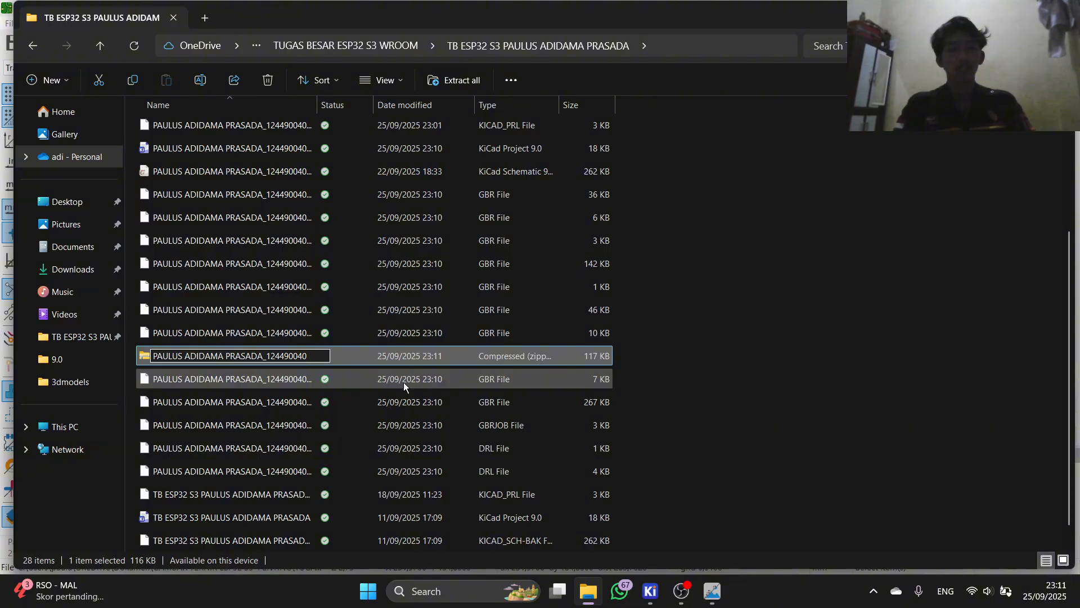
{"action": "type", "text": "_202"}
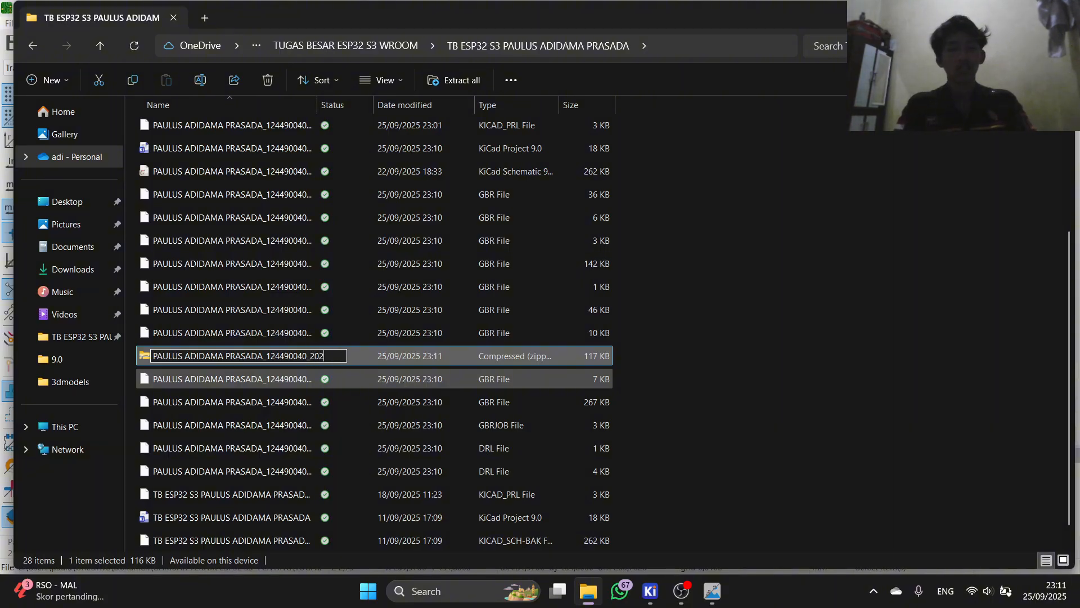
{"action": "type", "text": "4"}
{"action": "key", "text": "Return"}
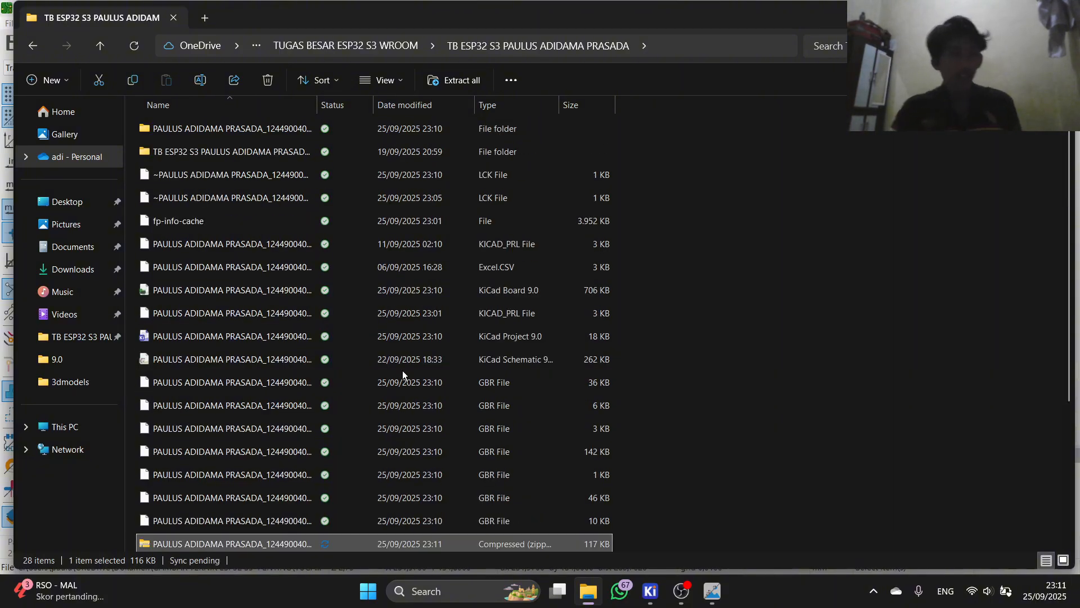
{"action": "scroll", "coordinate": [259, 508], "scroll_direction": "down", "scroll_amount": 3}
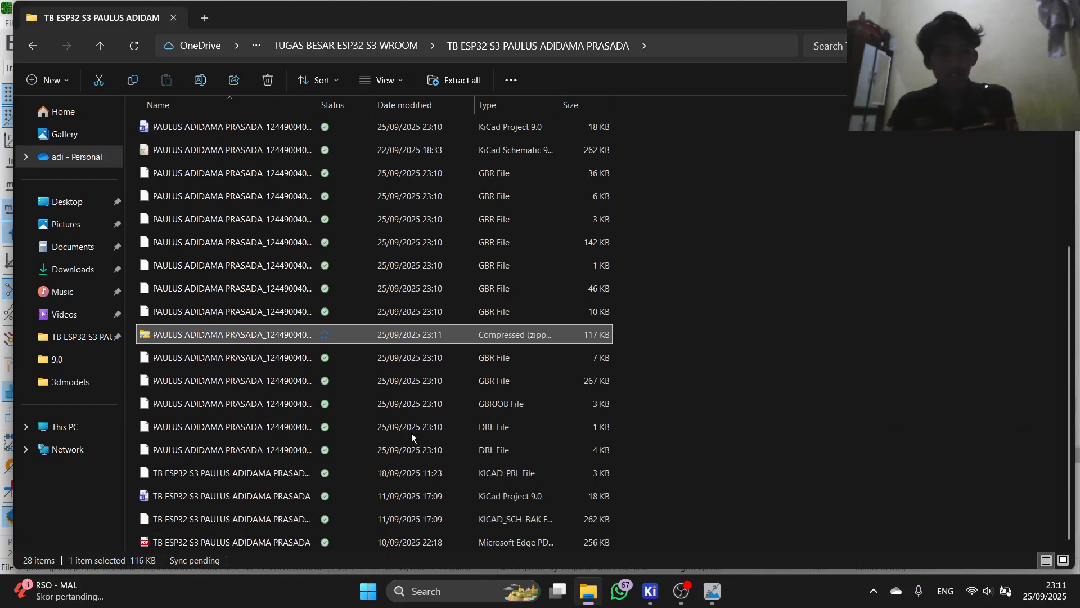
Step: Launch KiCad Gerber Viewer from the project manager and choose to open a zip file
{"action": "mouse_move", "coordinate": [651, 590]}
{"action": "left_click", "coordinate": [509, 484]}
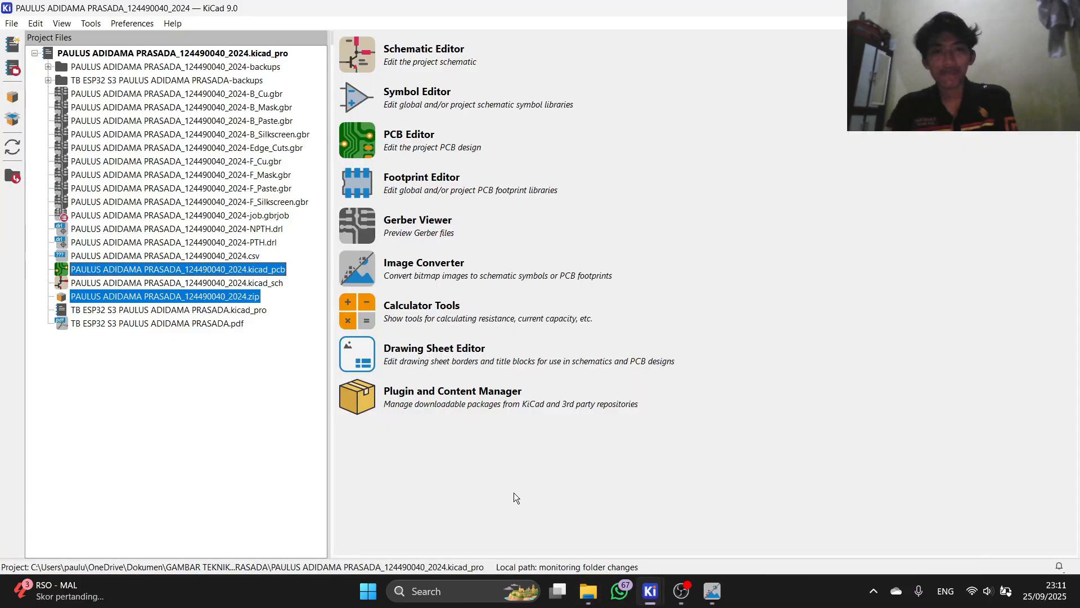
{"action": "left_click", "coordinate": [356, 225]}
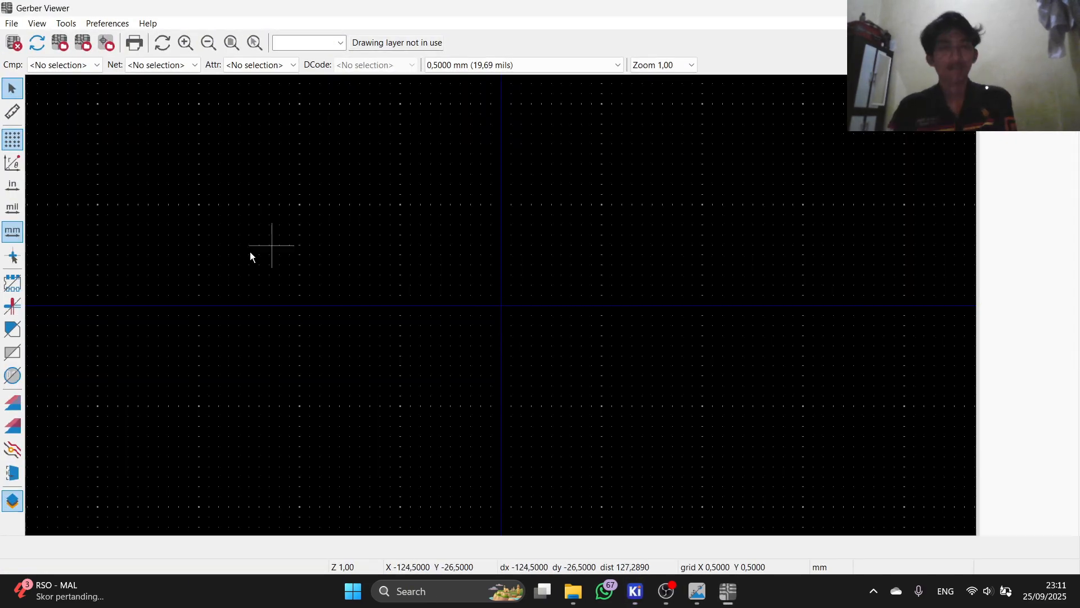
{"action": "left_click", "coordinate": [12, 23]}
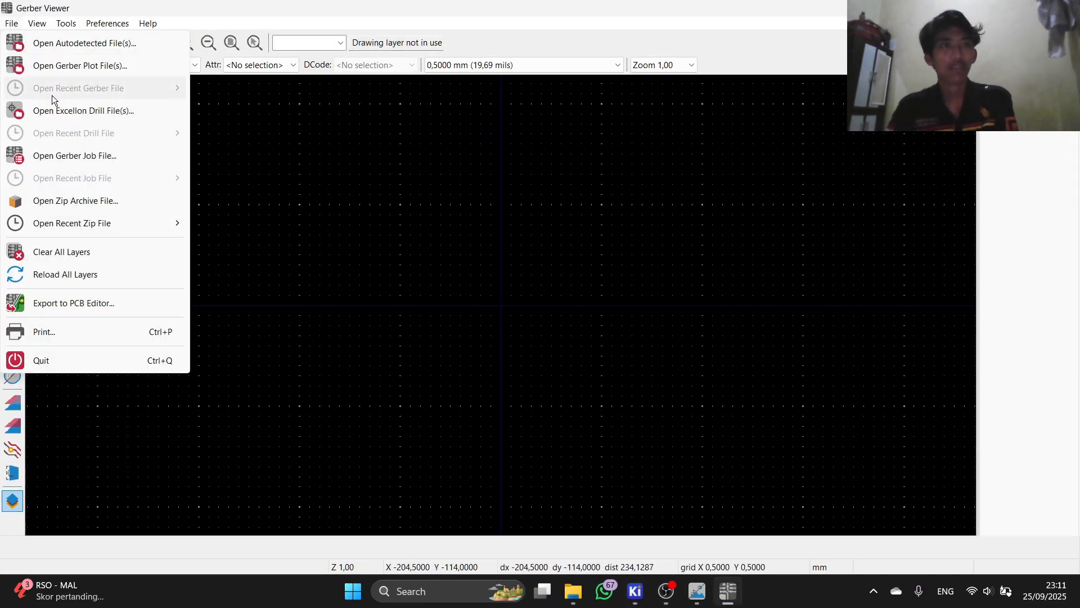
{"action": "left_click", "coordinate": [137, 201]}
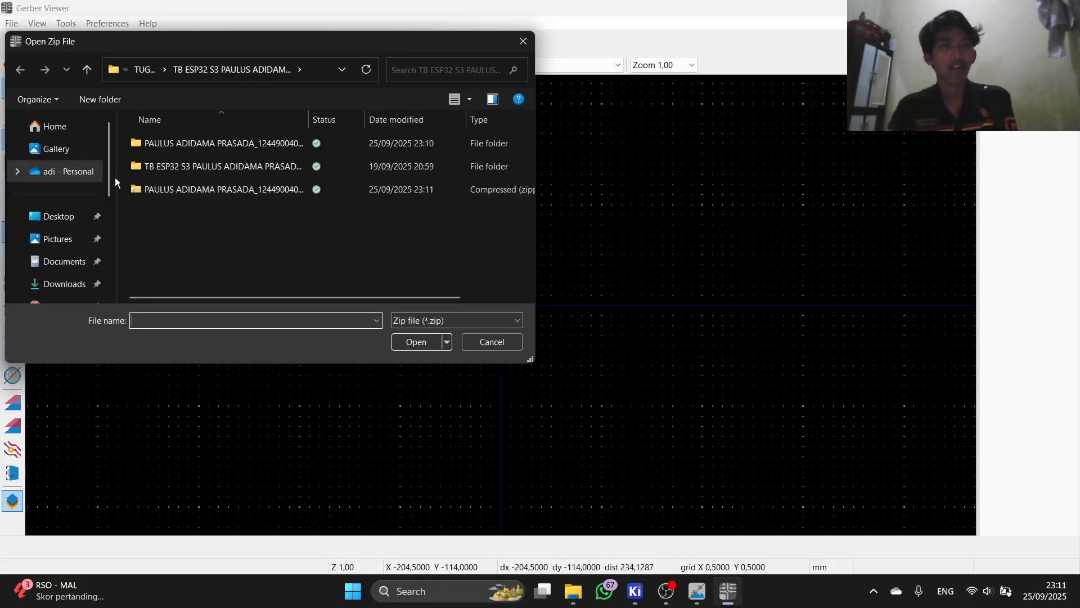
Step: Browse to the project folder and open the newly created Gerber zip archive
{"action": "double_click", "coordinate": [208, 143]}
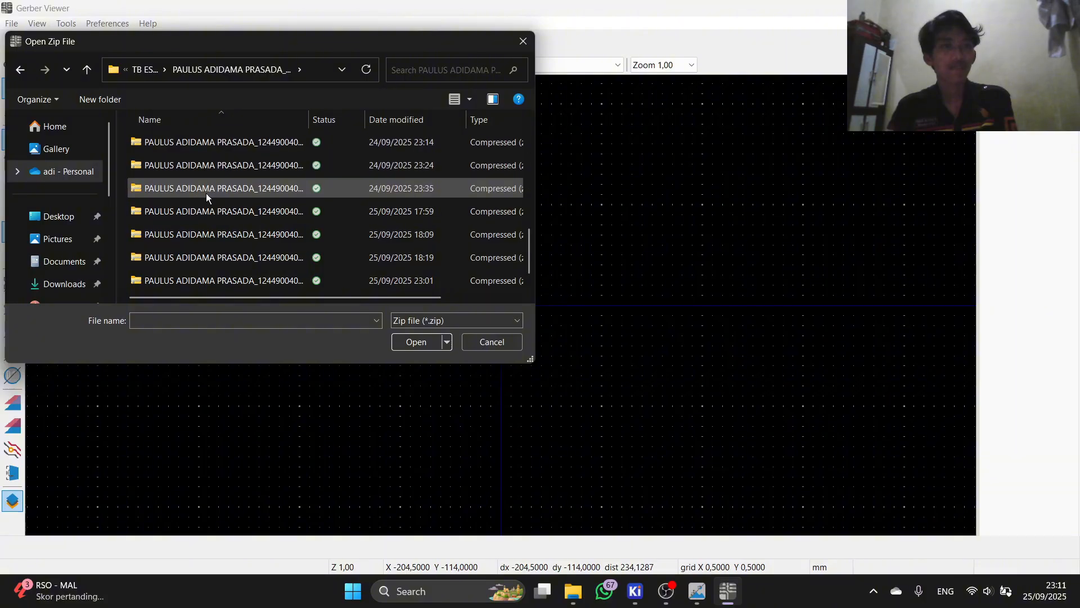
{"action": "scroll", "coordinate": [180, 165], "scroll_direction": "down", "scroll_amount": 3}
{"action": "scroll", "coordinate": [180, 167], "scroll_direction": "up", "scroll_amount": 2}
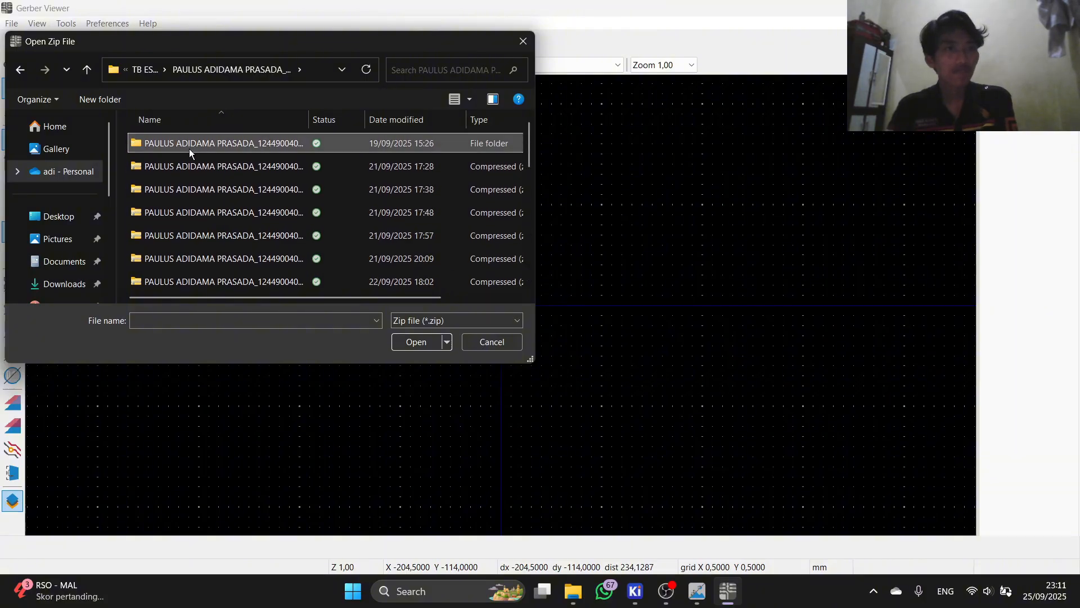
{"action": "double_click", "coordinate": [189, 148]}
{"action": "left_click", "coordinate": [21, 69]}
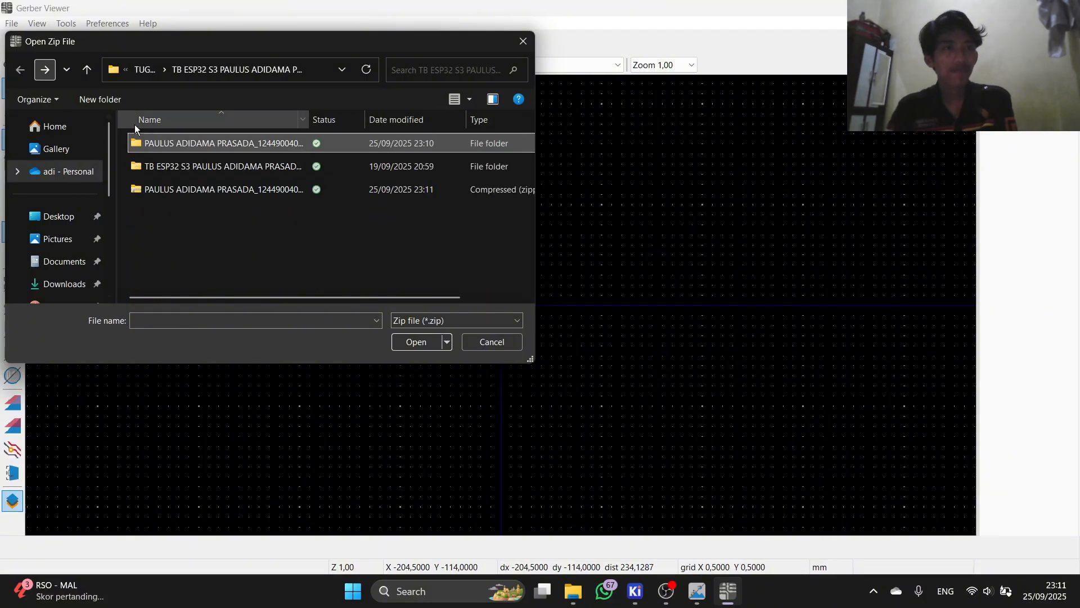
{"action": "double_click", "coordinate": [221, 172]}
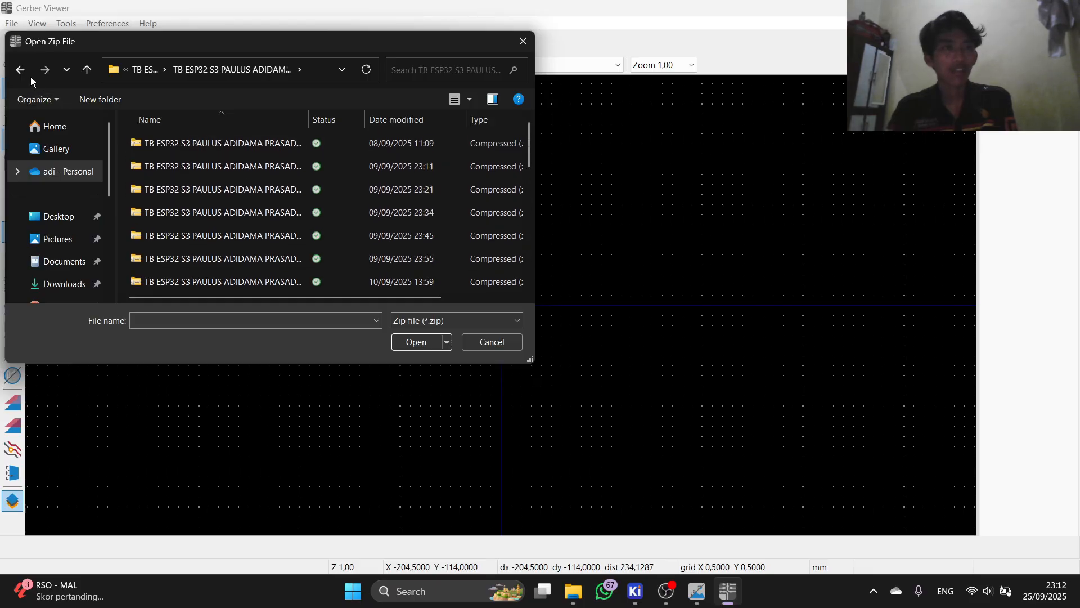
{"action": "left_click", "coordinate": [21, 69]}
{"action": "left_click", "coordinate": [210, 191]}
{"action": "left_click", "coordinate": [209, 193]}
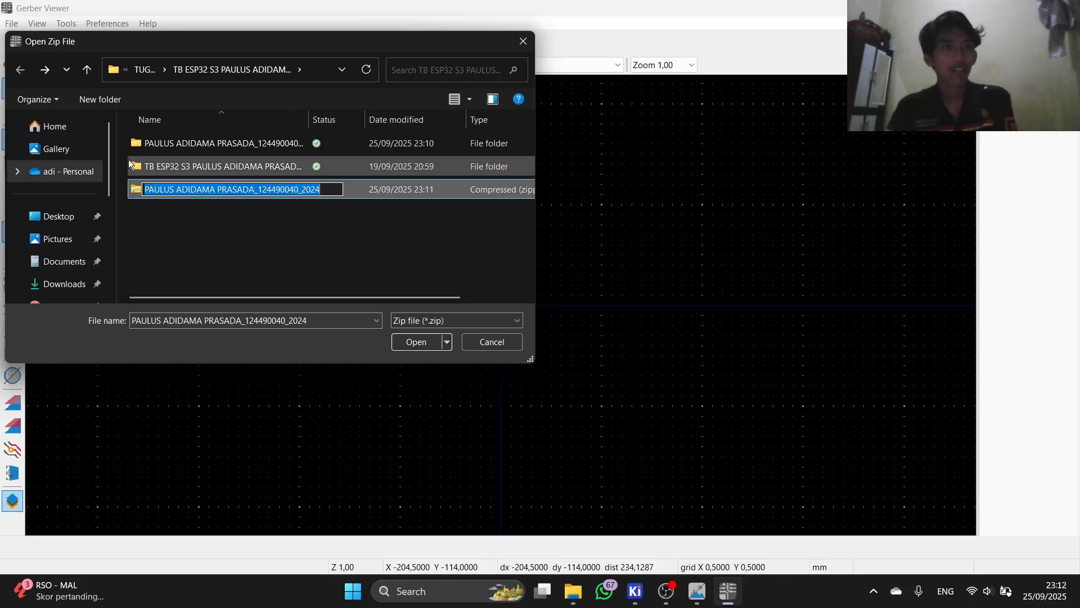
{"action": "left_click", "coordinate": [357, 237]}
{"action": "left_click", "coordinate": [280, 190]}
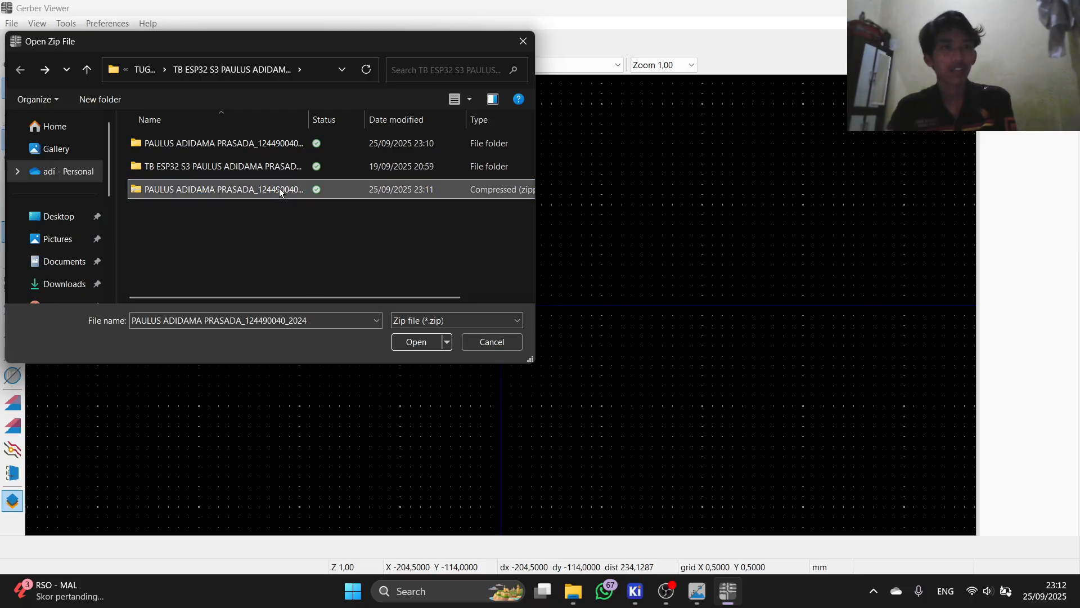
{"action": "left_click", "coordinate": [421, 341]}
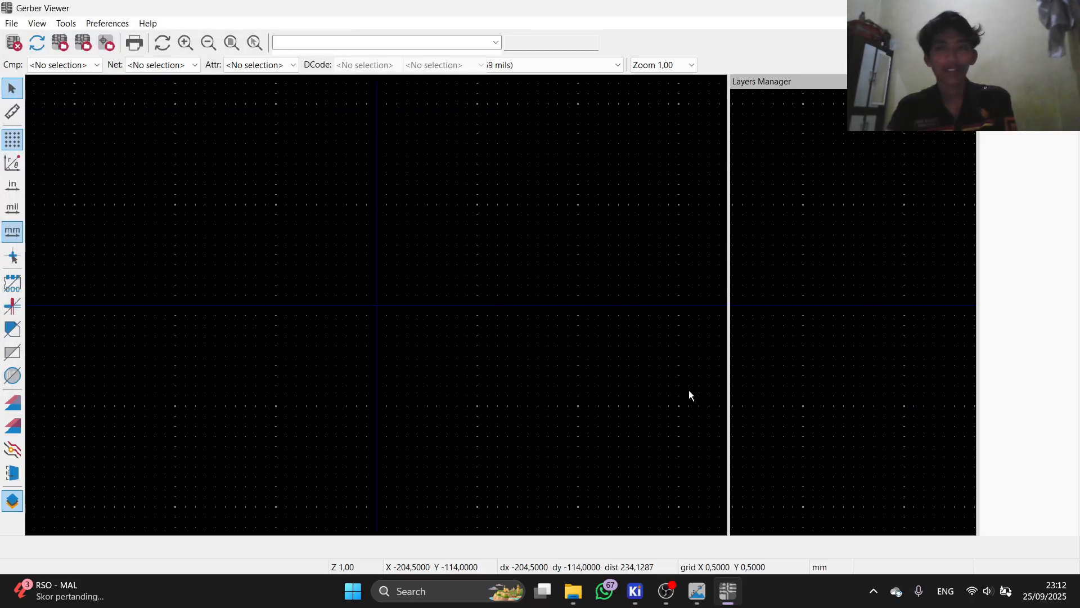
Step: Dismiss the skipped job file message and zoom around the loaded board
{"action": "left_click", "coordinate": [659, 355]}
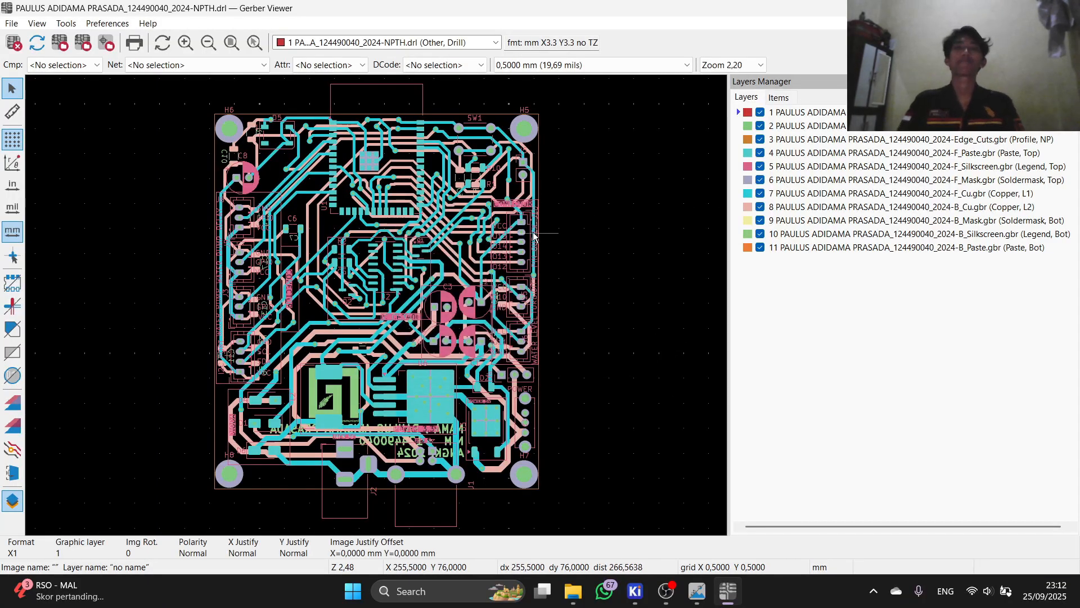
{"action": "scroll", "coordinate": [345, 163], "scroll_direction": "up", "scroll_amount": 3}
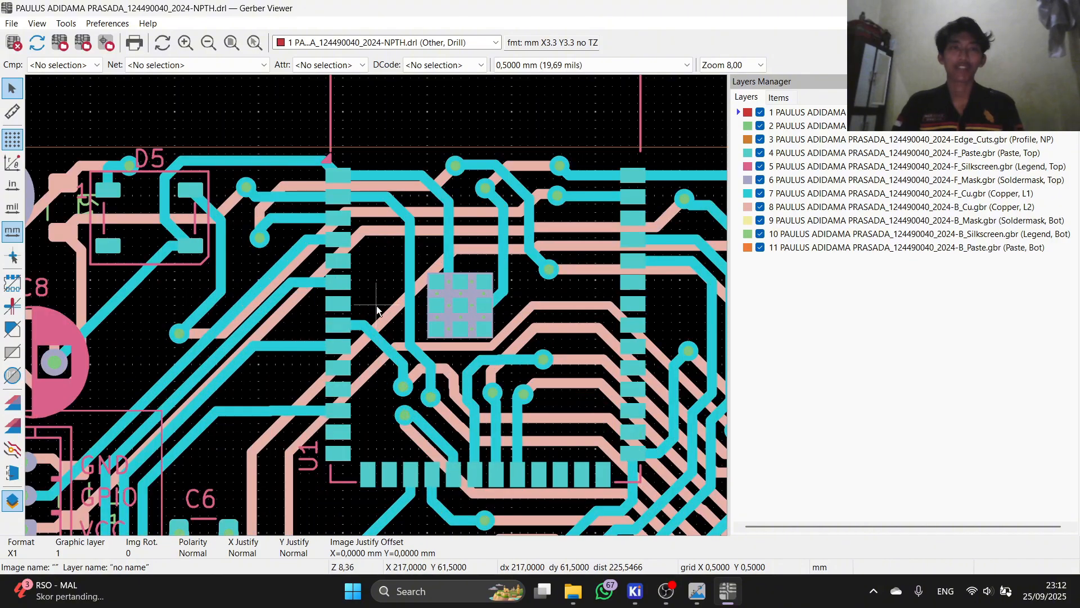
{"action": "scroll", "coordinate": [376, 309], "scroll_direction": "down", "scroll_amount": 3}
{"action": "scroll", "coordinate": [376, 308], "scroll_direction": "up", "scroll_amount": 3}
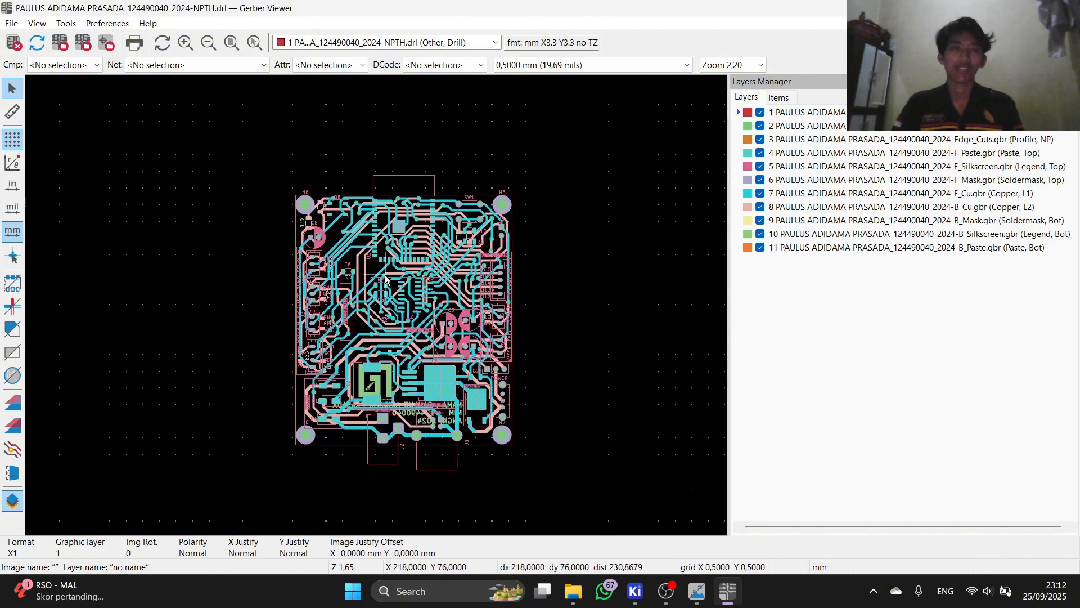
{"action": "scroll", "coordinate": [376, 306], "scroll_direction": "up", "scroll_amount": 2}
{"action": "scroll", "coordinate": [377, 305], "scroll_direction": "down", "scroll_amount": 4}
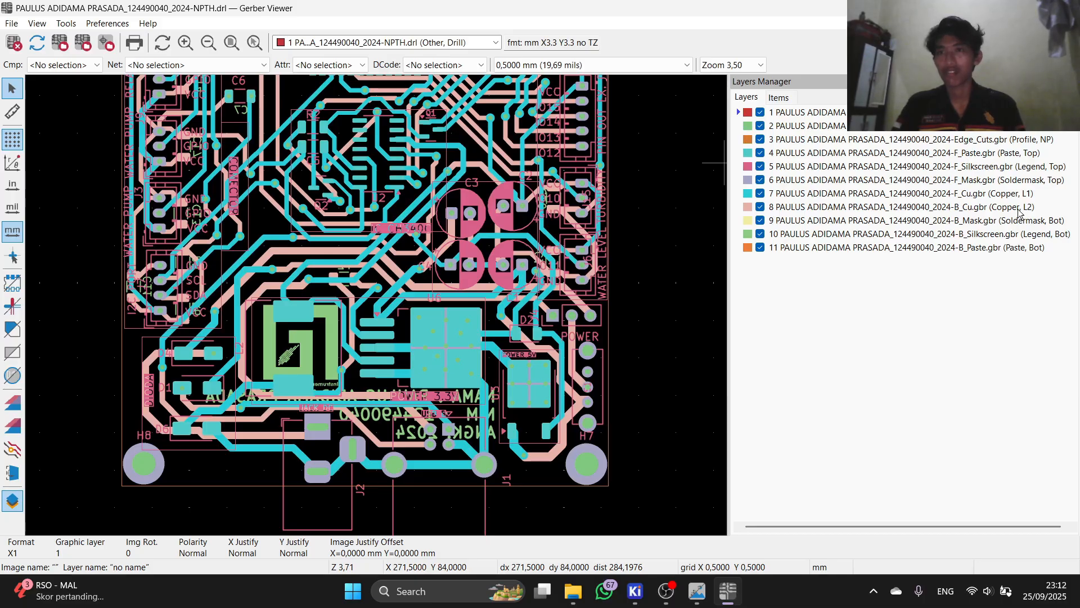
Step: Hide the drill, outline, paste, silkscreen and solder mask layers, leaving only front and bottom copper
{"action": "left_click", "coordinate": [738, 194]}
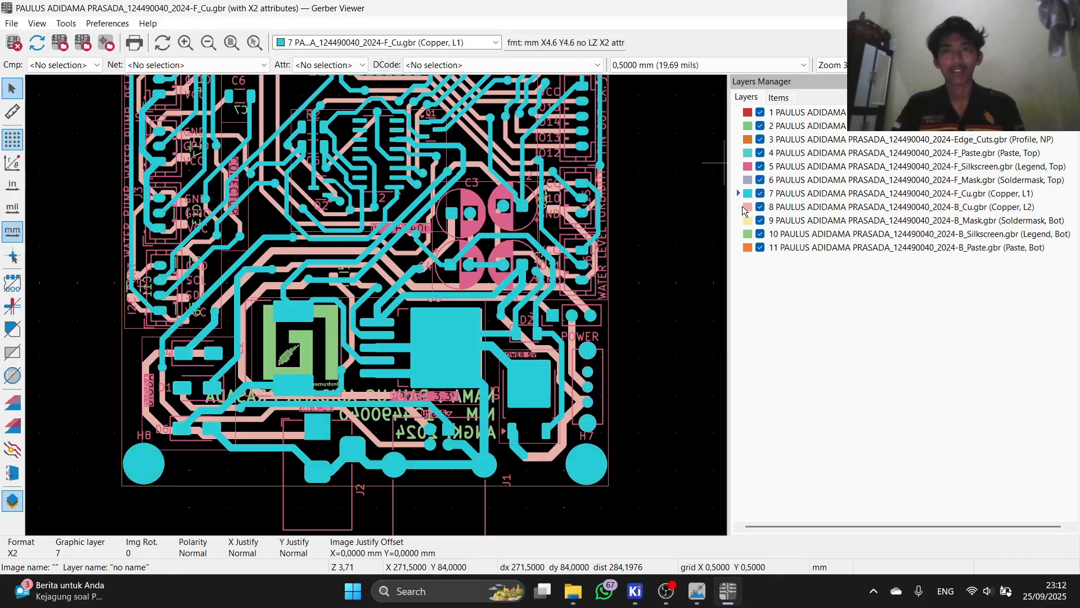
{"action": "left_click", "coordinate": [760, 180]}
{"action": "left_click", "coordinate": [761, 166]}
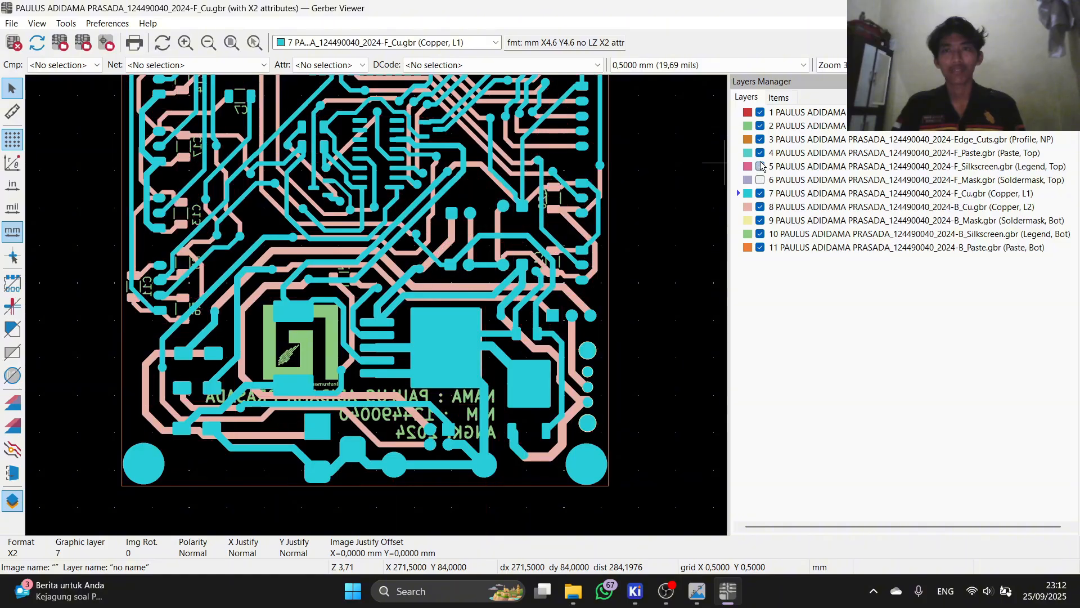
{"action": "left_click", "coordinate": [760, 153]}
{"action": "left_click", "coordinate": [760, 139]}
{"action": "left_click", "coordinate": [761, 112]}
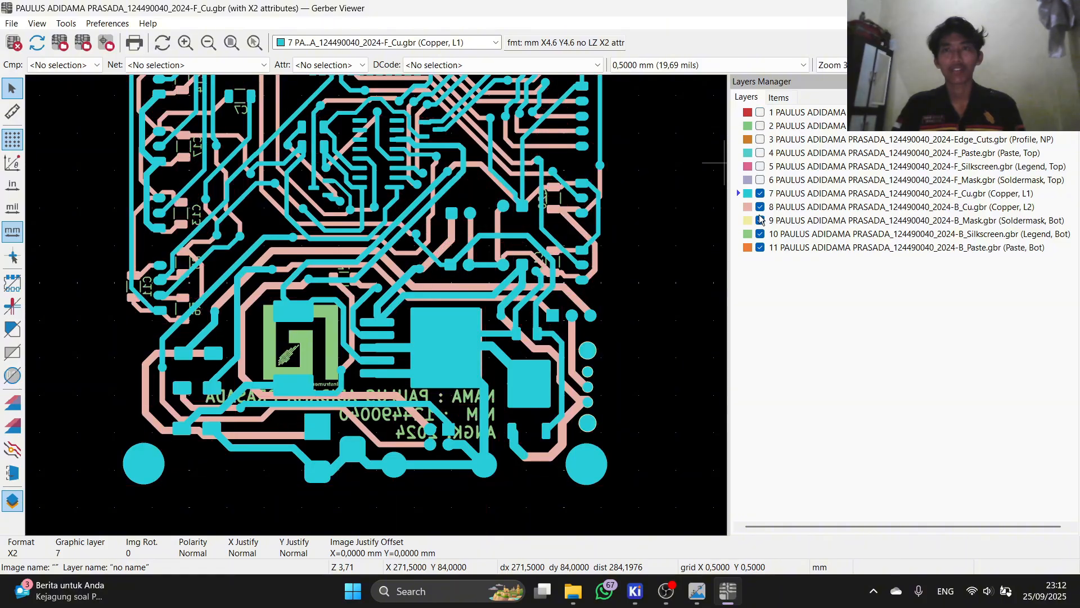
{"action": "left_click", "coordinate": [760, 220]}
{"action": "left_click", "coordinate": [760, 234]}
{"action": "left_click", "coordinate": [760, 247]}
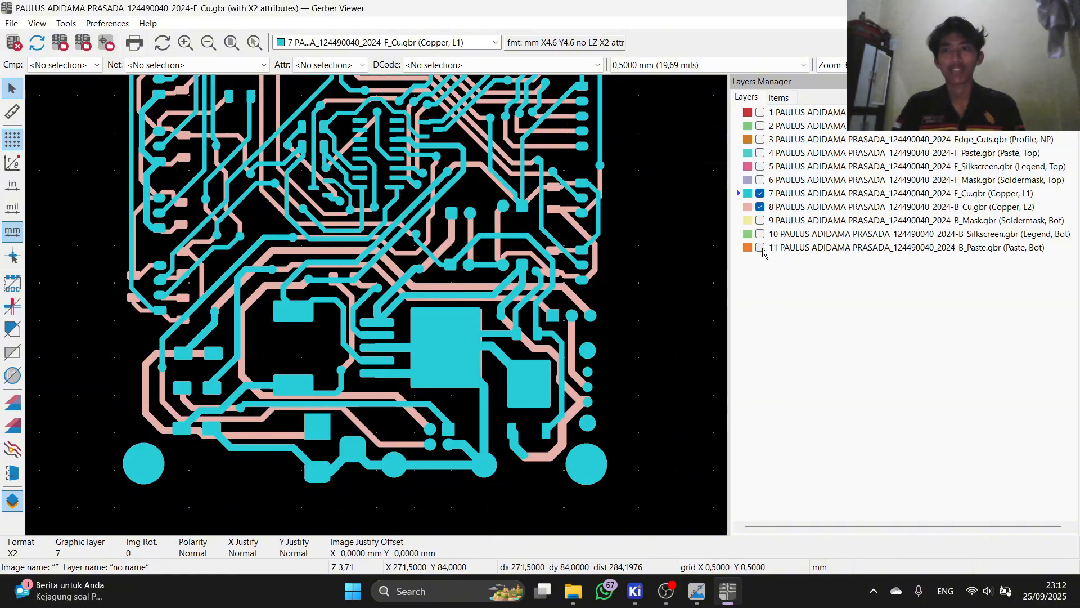
Step: Hide front copper too so only B_Cu is visible, panning and zooming over the board
{"action": "scroll", "coordinate": [342, 323], "scroll_direction": "down", "scroll_amount": 3}
{"action": "scroll", "coordinate": [357, 252], "scroll_direction": "up", "scroll_amount": 3}
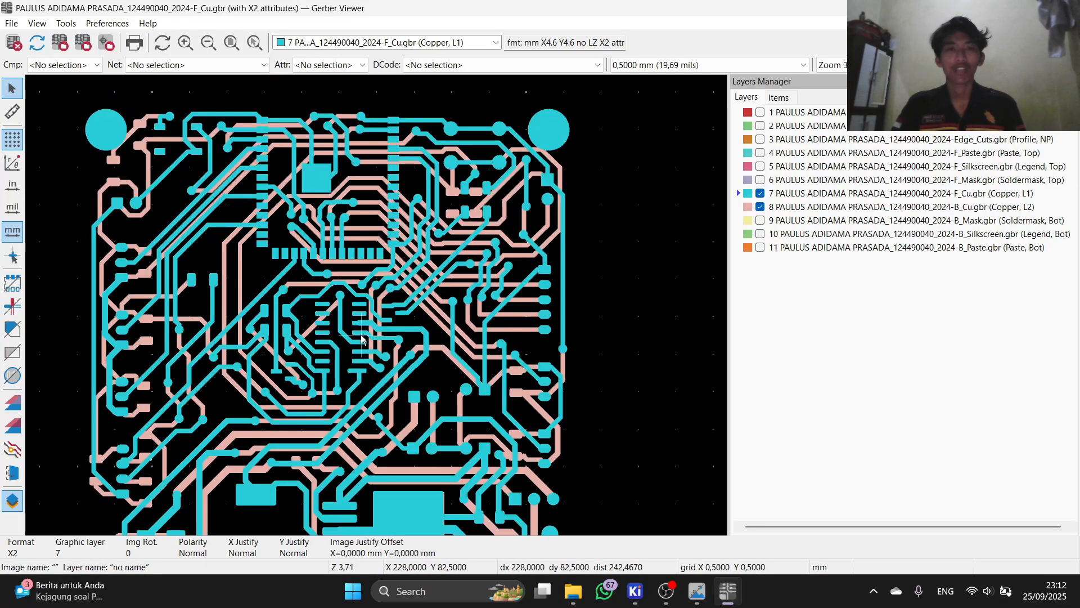
{"action": "middle_click_drag", "start_coordinate": [381, 327], "coordinate": [508, 255]}
{"action": "scroll", "coordinate": [458, 298], "scroll_direction": "down", "scroll_amount": 1}
{"action": "scroll", "coordinate": [318, 311], "scroll_direction": "up", "scroll_amount": 2}
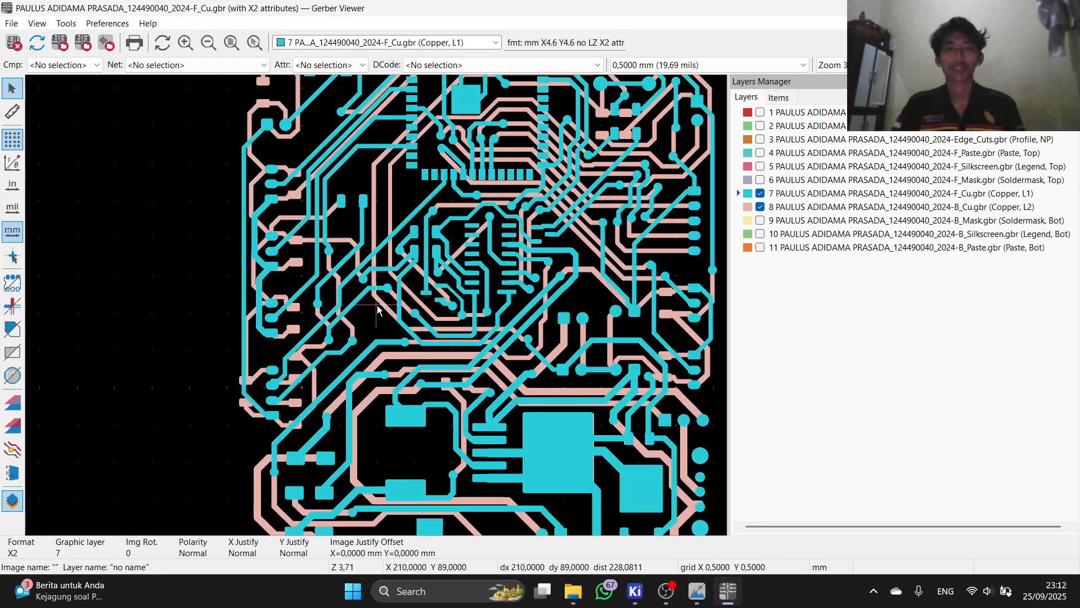
{"action": "scroll", "coordinate": [377, 309], "scroll_direction": "up", "scroll_amount": 2}
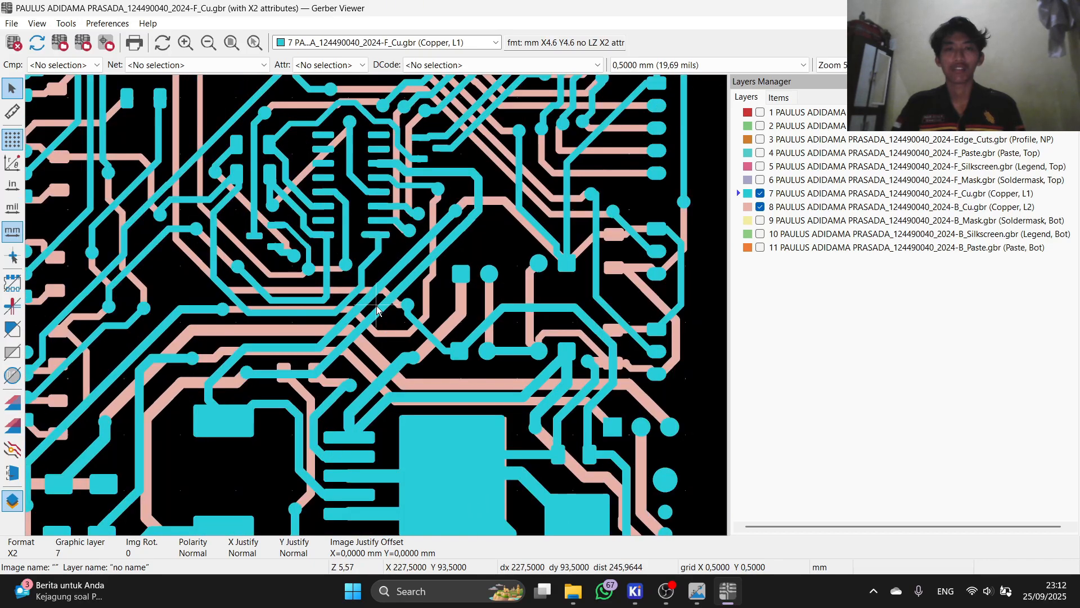
{"action": "scroll", "coordinate": [238, 321], "scroll_direction": "down", "scroll_amount": 1}
{"action": "scroll", "coordinate": [354, 305], "scroll_direction": "up", "scroll_amount": 1}
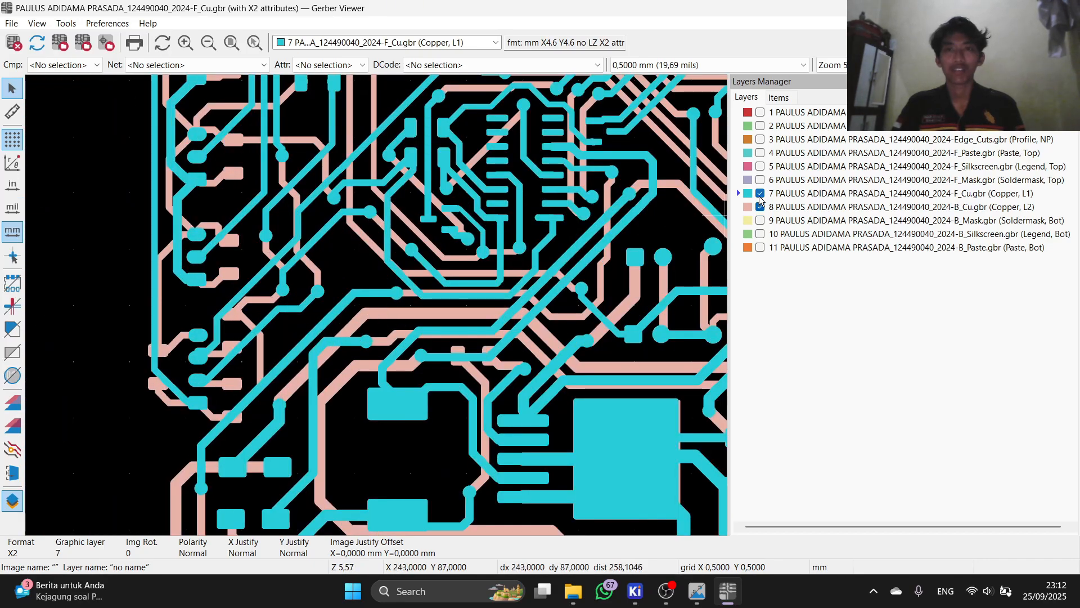
{"action": "left_click", "coordinate": [760, 193]}
{"action": "scroll", "coordinate": [381, 309], "scroll_direction": "down", "scroll_amount": 1}
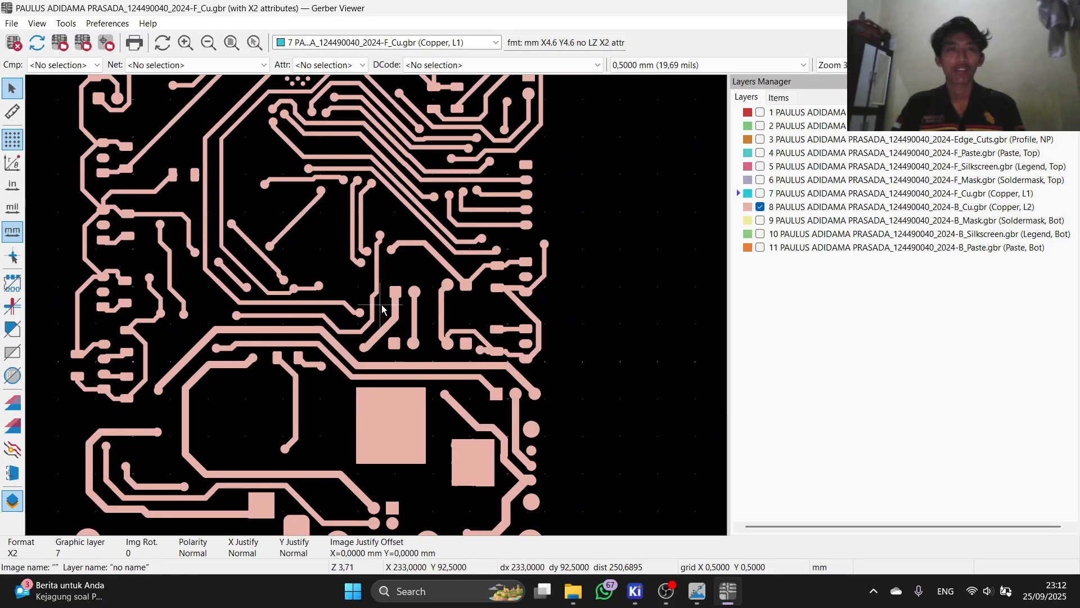
{"action": "scroll", "coordinate": [380, 341], "scroll_direction": "up", "scroll_amount": 2}
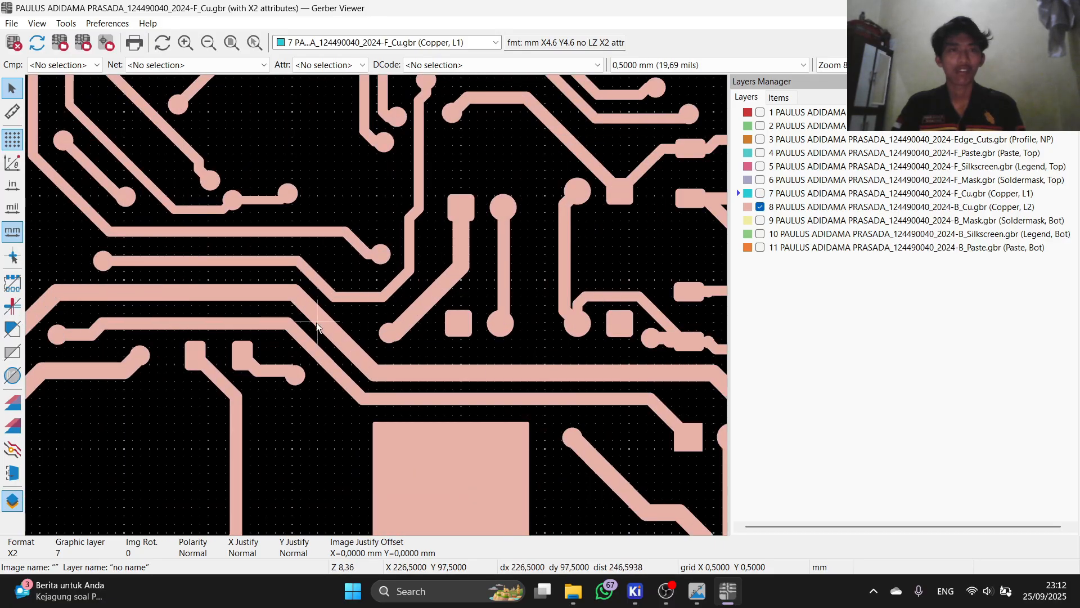
{"action": "scroll", "coordinate": [318, 326], "scroll_direction": "down", "scroll_amount": 2}
{"action": "scroll", "coordinate": [371, 264], "scroll_direction": "up", "scroll_amount": 1}
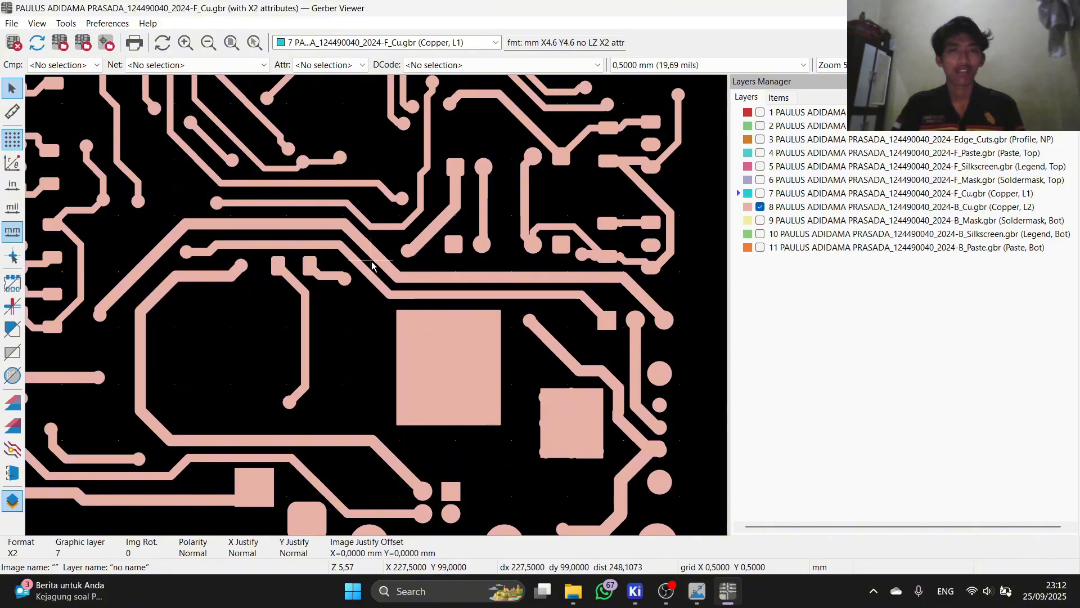
{"action": "scroll", "coordinate": [366, 260], "scroll_direction": "down", "scroll_amount": 2}
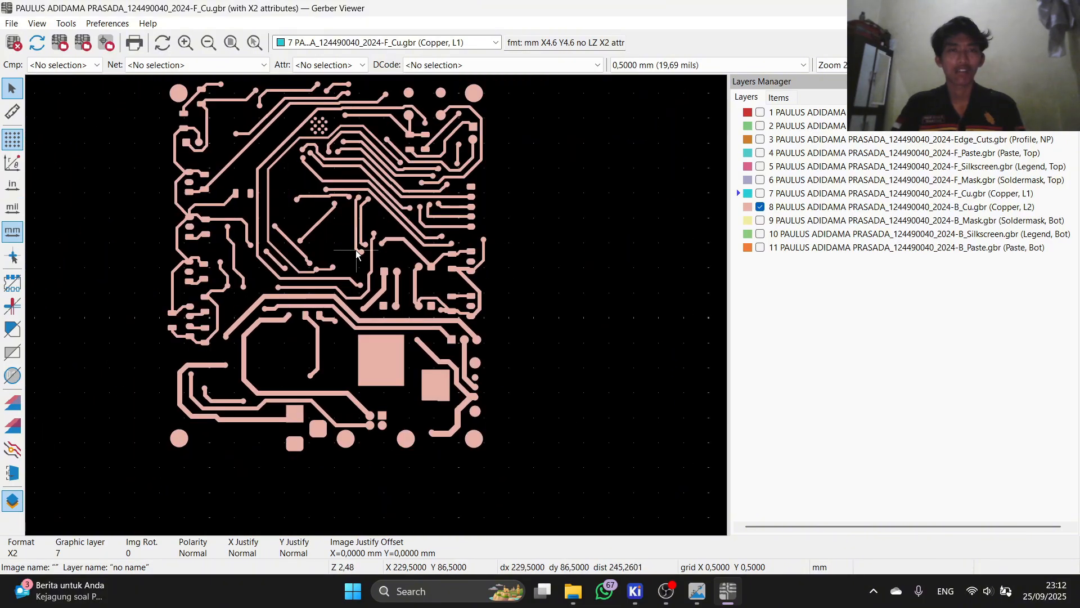
{"action": "middle_click_drag", "start_coordinate": [356, 250], "coordinate": [326, 307]}
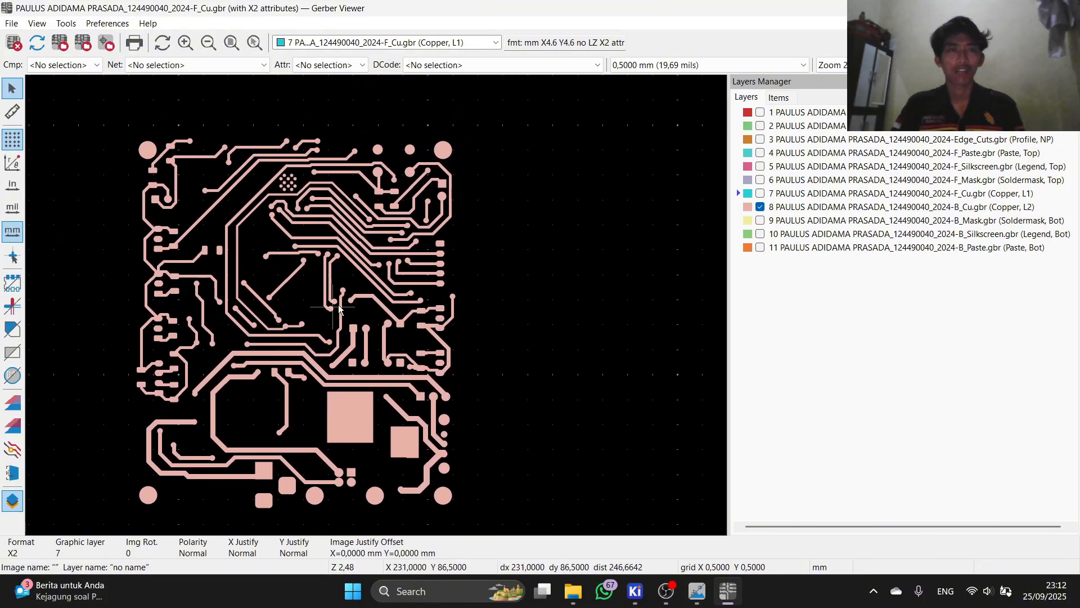
Step: Make bottom copper active, re-show front copper and front solder mask, and hide bottom copper
{"action": "left_click", "coordinate": [742, 207]}
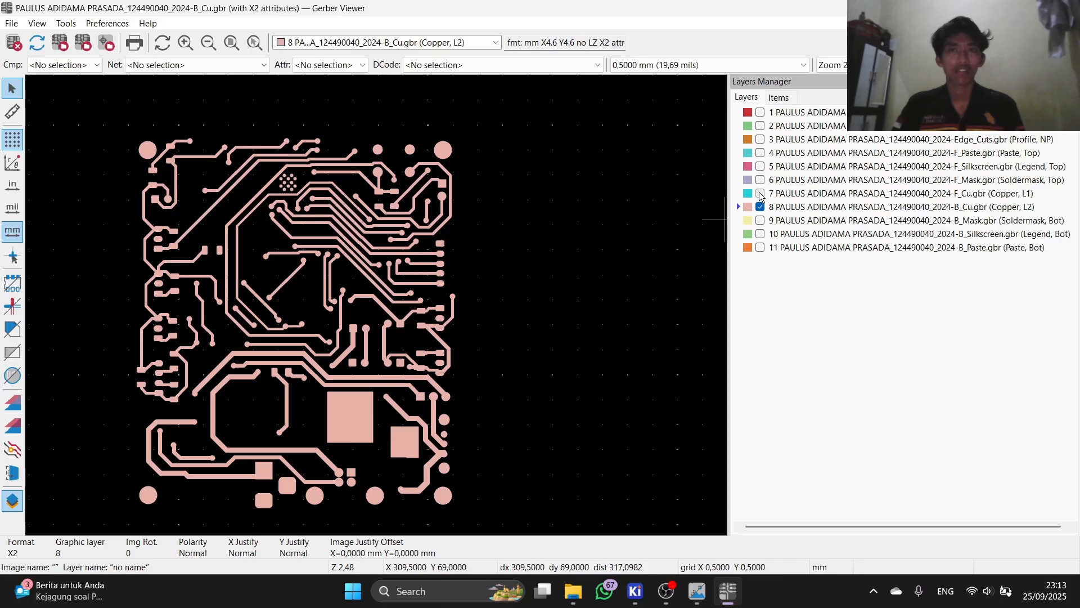
{"action": "left_click", "coordinate": [760, 193]}
{"action": "left_click", "coordinate": [760, 206]}
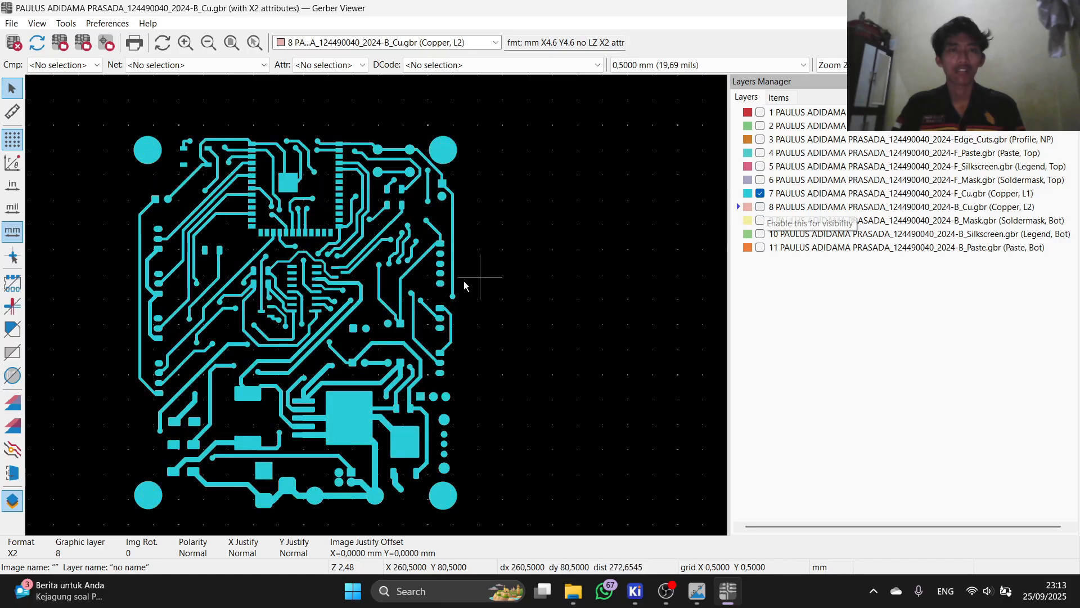
{"action": "left_click", "coordinate": [761, 180]}
{"action": "scroll", "coordinate": [260, 372], "scroll_direction": "up", "scroll_amount": 2}
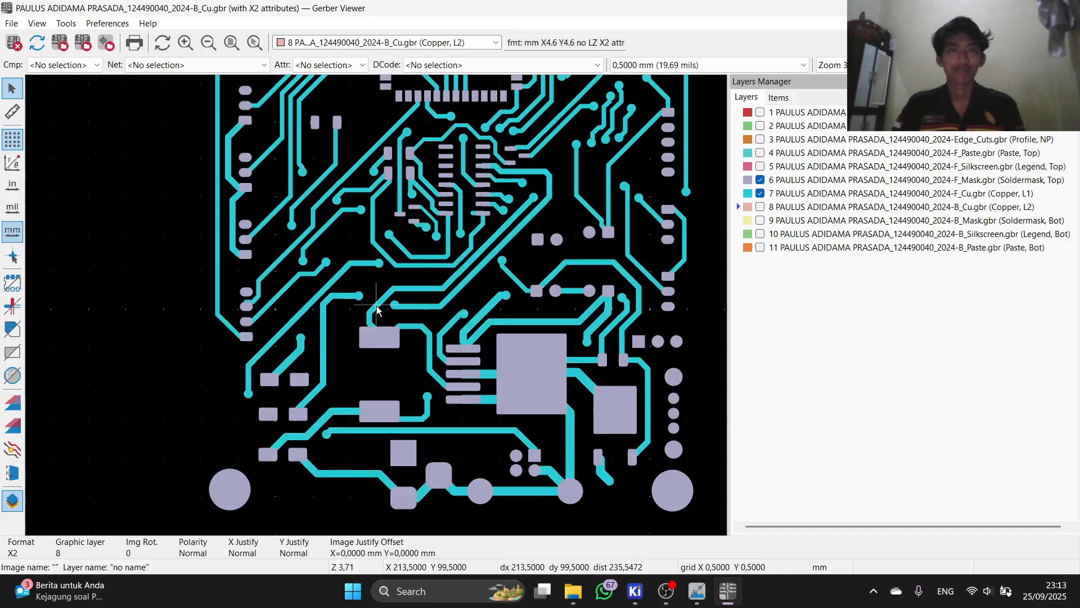
Step: Turn all remaining paste, silkscreen, mask, copper, outline and drill layers back on, then zoom over the board
{"action": "left_click", "coordinate": [760, 248]}
{"action": "left_click", "coordinate": [760, 233]}
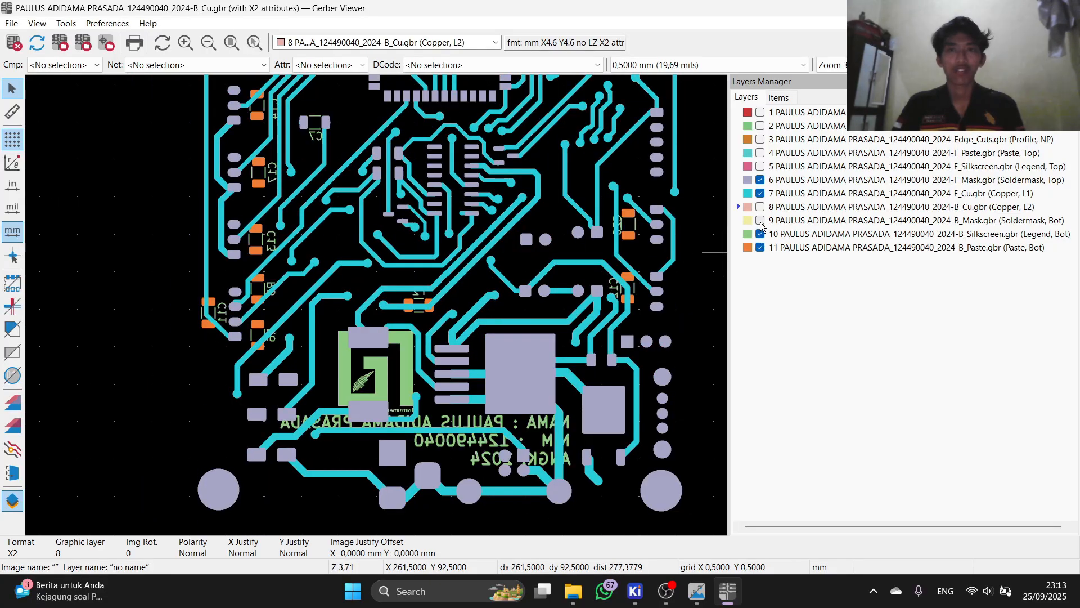
{"action": "left_click", "coordinate": [760, 220]}
{"action": "left_click", "coordinate": [760, 207]}
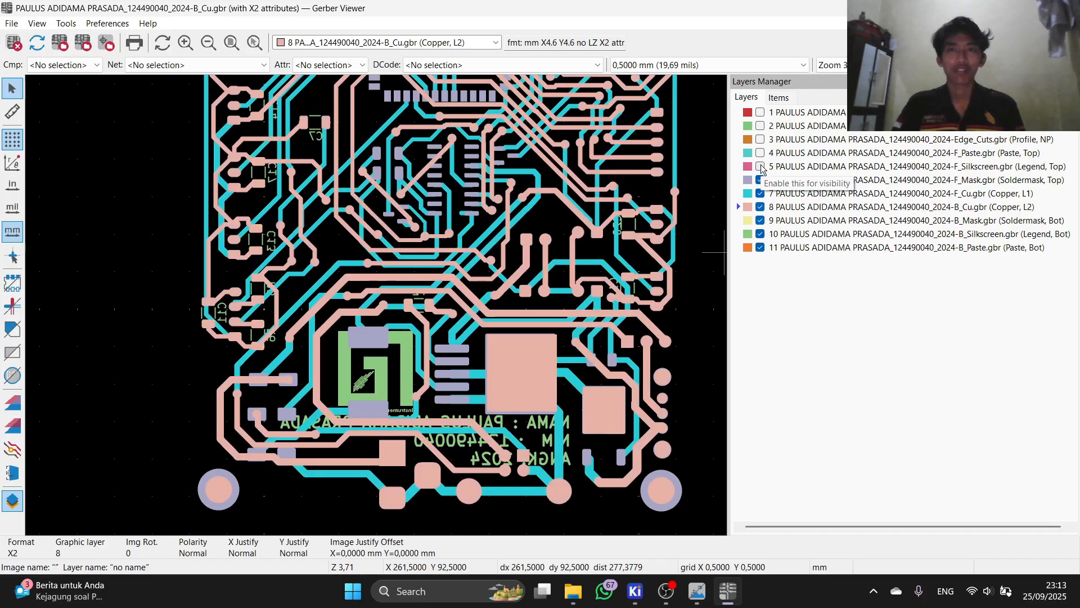
{"action": "left_click", "coordinate": [760, 167]}
{"action": "left_click", "coordinate": [760, 152]}
{"action": "left_click", "coordinate": [760, 139]}
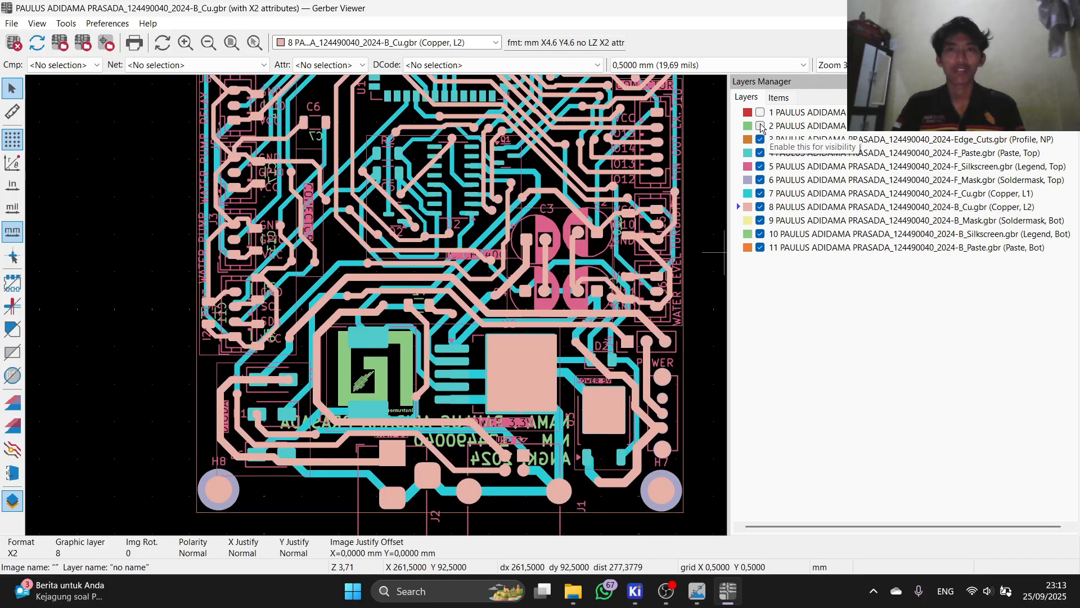
{"action": "left_click", "coordinate": [760, 126]}
{"action": "left_click", "coordinate": [760, 112]}
{"action": "scroll", "coordinate": [378, 310], "scroll_direction": "down", "scroll_amount": 1}
{"action": "scroll", "coordinate": [378, 310], "scroll_direction": "up", "scroll_amount": 1}
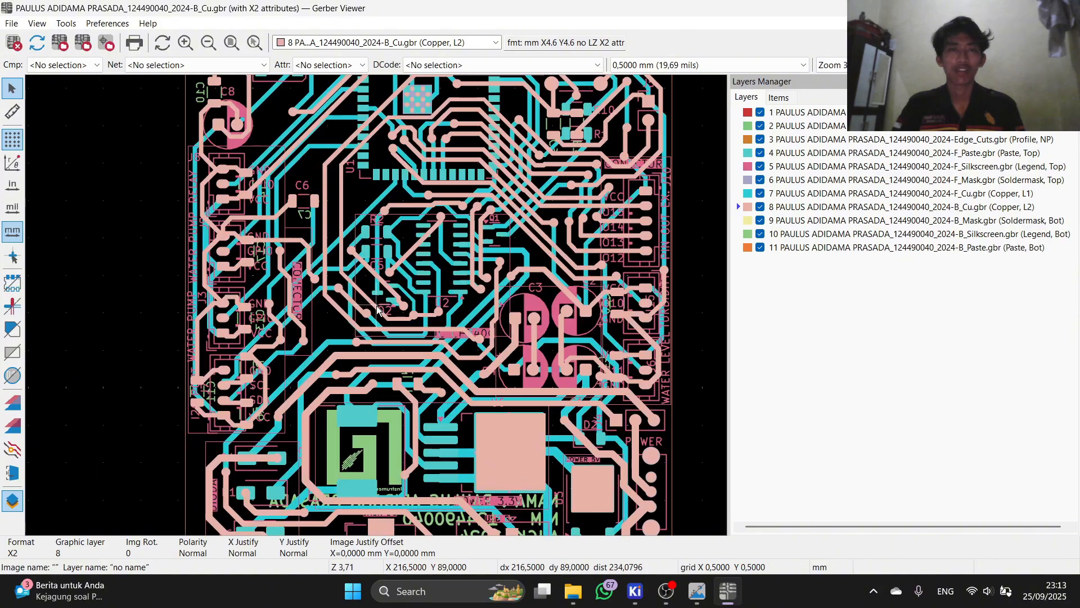
{"action": "scroll", "coordinate": [378, 310], "scroll_direction": "down", "scroll_amount": 2}
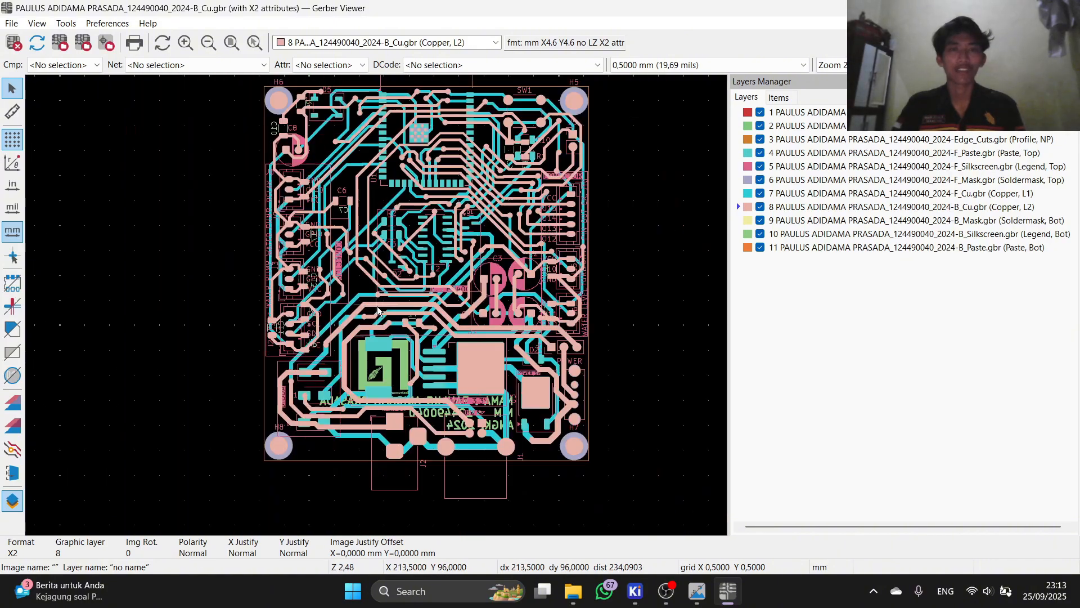
{"action": "scroll", "coordinate": [378, 310], "scroll_direction": "up", "scroll_amount": 4}
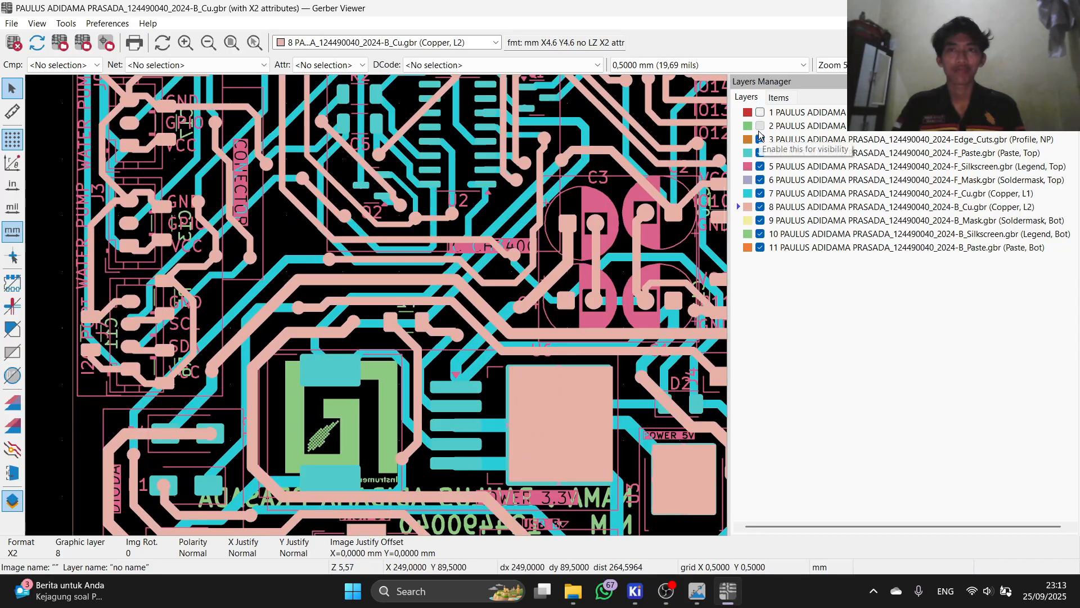
Step: Hide front silkscreen, paste, outline, layer 2 and all back layers, keeping F_Cu and F_Mask
{"action": "left_click", "coordinate": [760, 166]}
{"action": "left_click", "coordinate": [760, 153]}
{"action": "left_click", "coordinate": [760, 139]}
{"action": "left_click", "coordinate": [760, 126]}
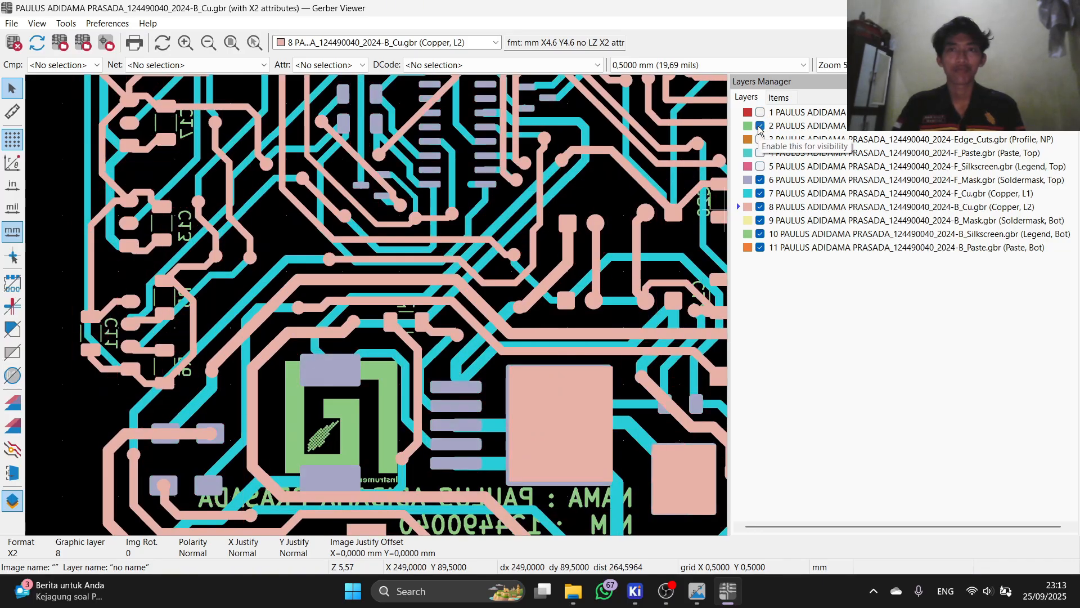
{"action": "left_click", "coordinate": [761, 207]}
{"action": "left_click", "coordinate": [761, 220]}
{"action": "left_click", "coordinate": [761, 234]}
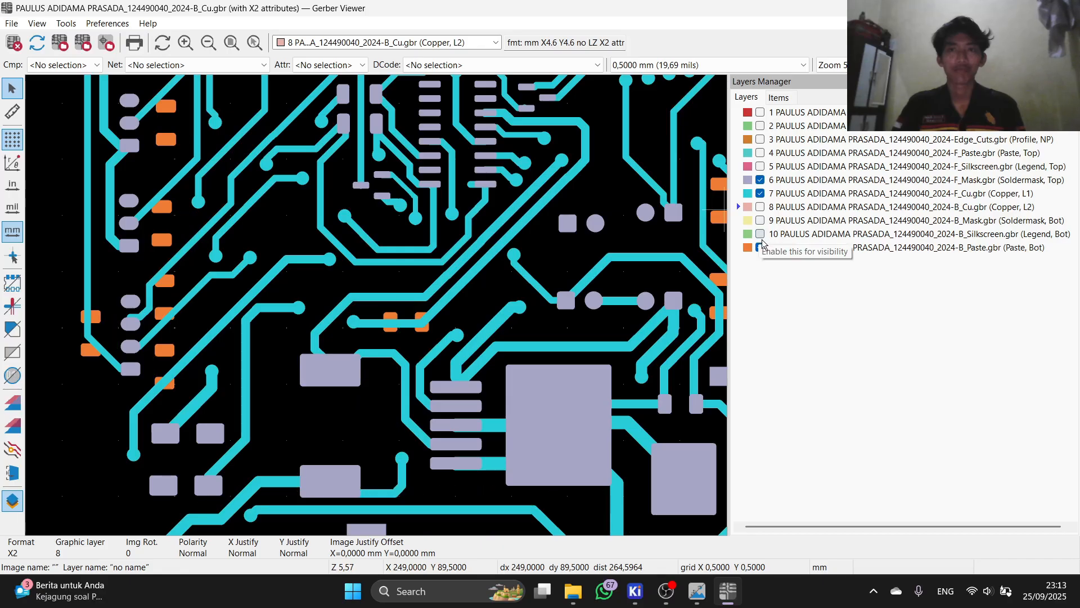
{"action": "left_click", "coordinate": [760, 247]}
Step: Zoom over the board and toggle F_Cu off and back on to compare
{"action": "scroll", "coordinate": [617, 321], "scroll_direction": "down", "scroll_amount": 1}
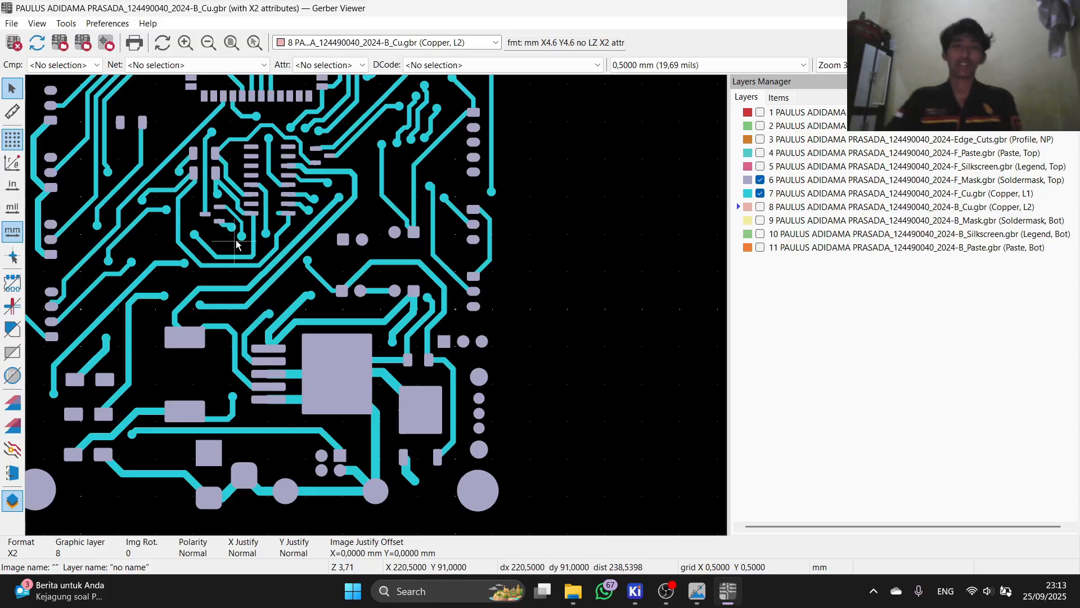
{"action": "scroll", "coordinate": [236, 245], "scroll_direction": "down", "scroll_amount": 1}
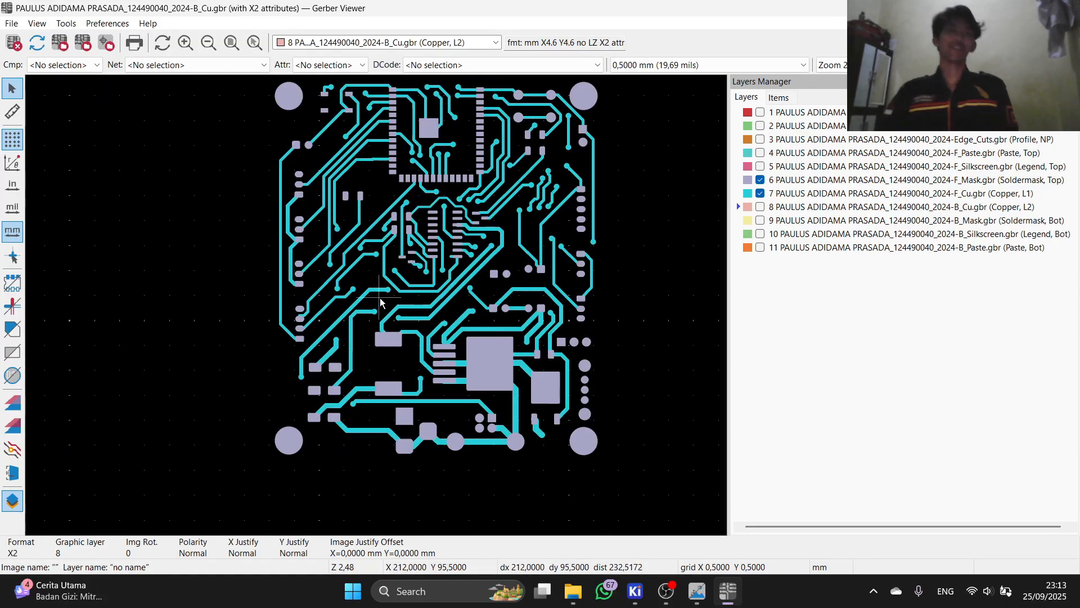
{"action": "scroll", "coordinate": [376, 305], "scroll_direction": "up", "scroll_amount": 2}
{"action": "scroll", "coordinate": [376, 305], "scroll_direction": "down", "scroll_amount": 2}
{"action": "scroll", "coordinate": [417, 258], "scroll_direction": "up", "scroll_amount": 1}
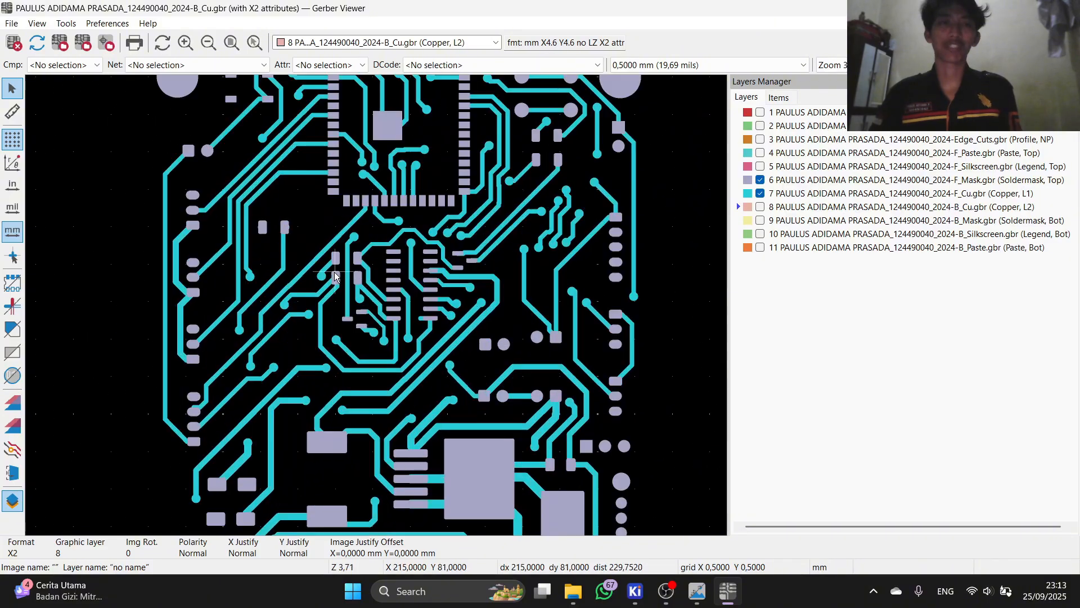
{"action": "scroll", "coordinate": [283, 161], "scroll_direction": "down", "scroll_amount": 1}
{"action": "scroll", "coordinate": [347, 224], "scroll_direction": "up", "scroll_amount": 2}
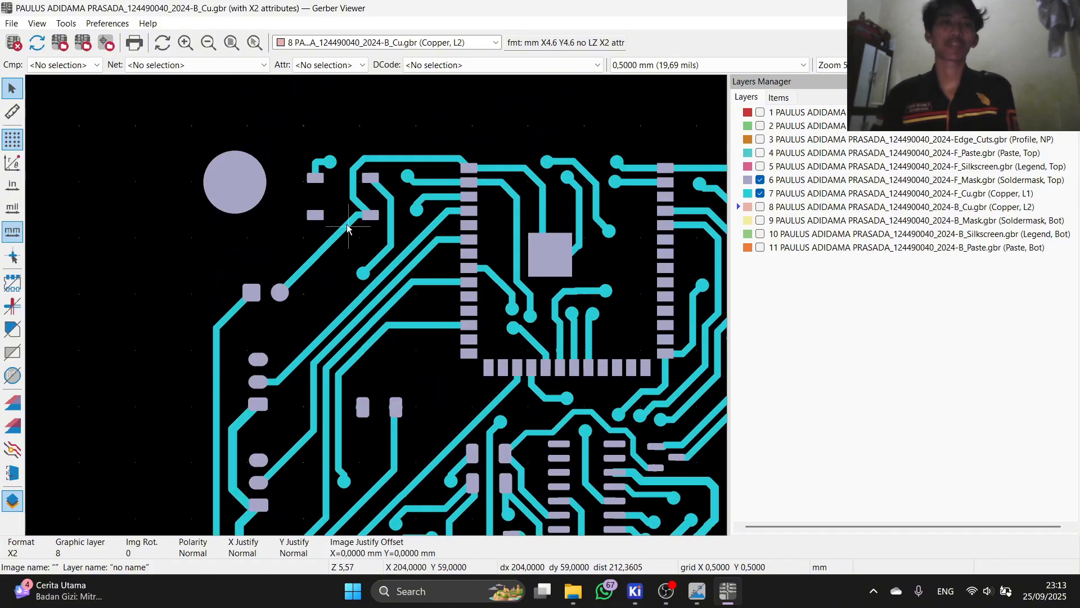
{"action": "left_click", "coordinate": [760, 194]}
{"action": "left_click", "coordinate": [761, 195]}
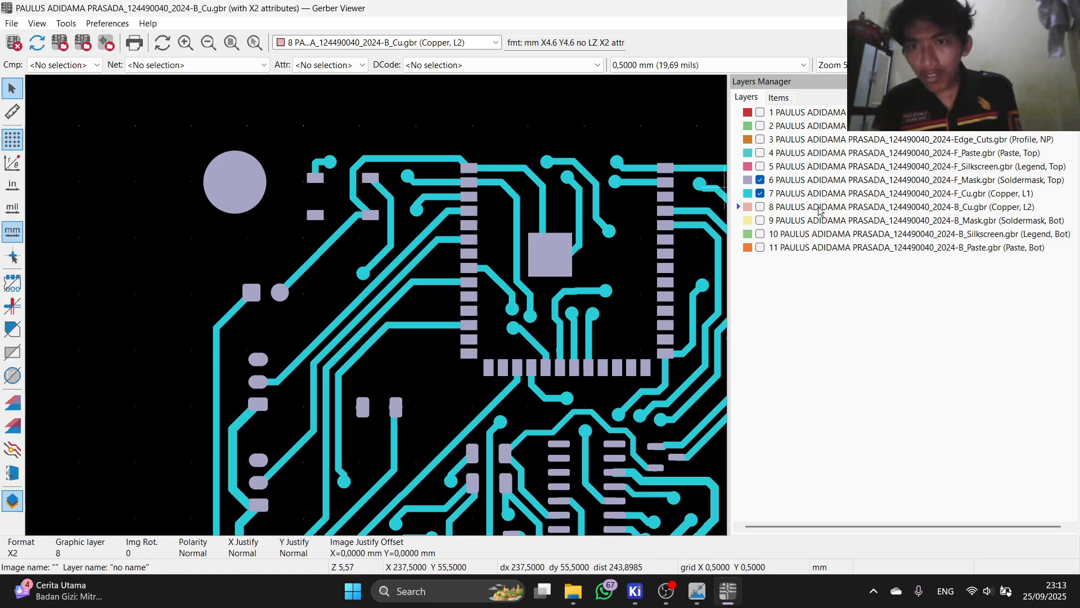
Step: Show B_Cu, hide F_Mask, toggle F_Cu off and on, and scroll around the board
{"action": "left_click", "coordinate": [762, 209]}
{"action": "left_click", "coordinate": [760, 180]}
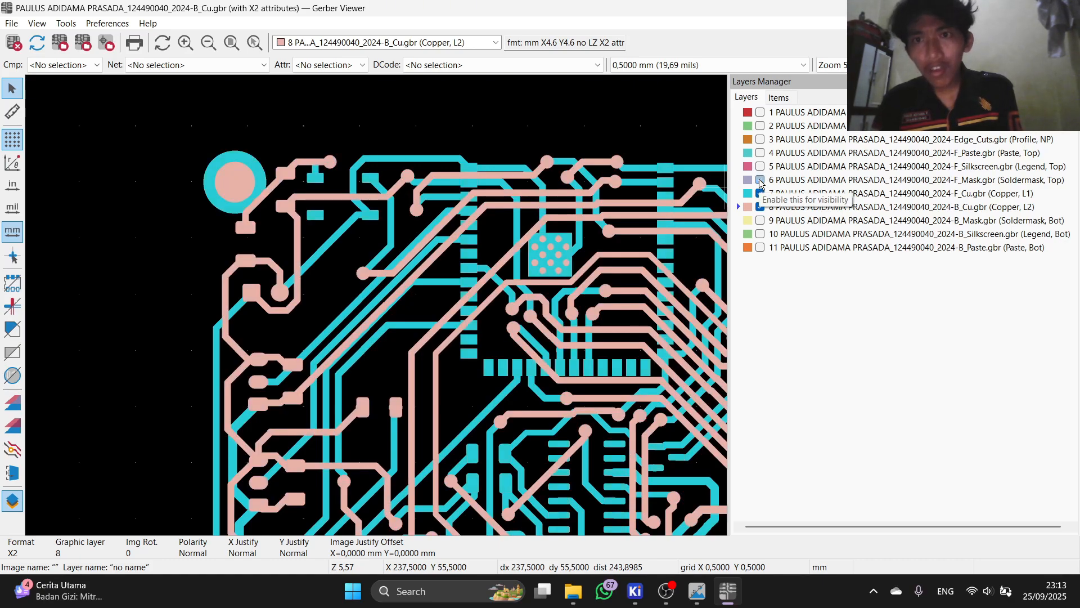
{"action": "left_click", "coordinate": [760, 194]}
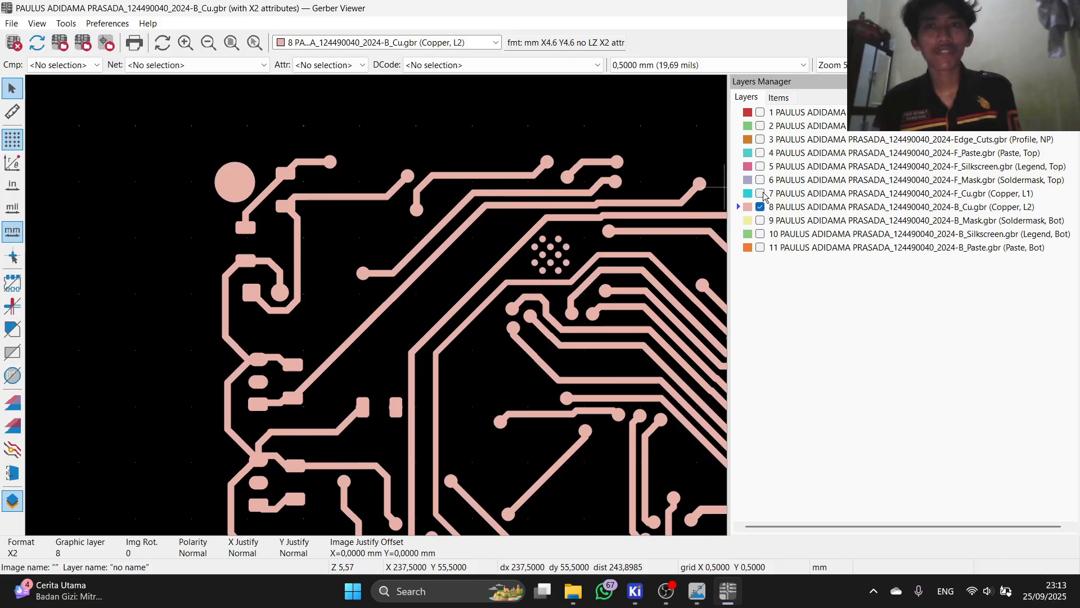
{"action": "left_click", "coordinate": [760, 193]}
{"action": "scroll", "coordinate": [379, 310], "scroll_direction": "down", "scroll_amount": 3}
{"action": "scroll", "coordinate": [379, 309], "scroll_direction": "up", "scroll_amount": 3}
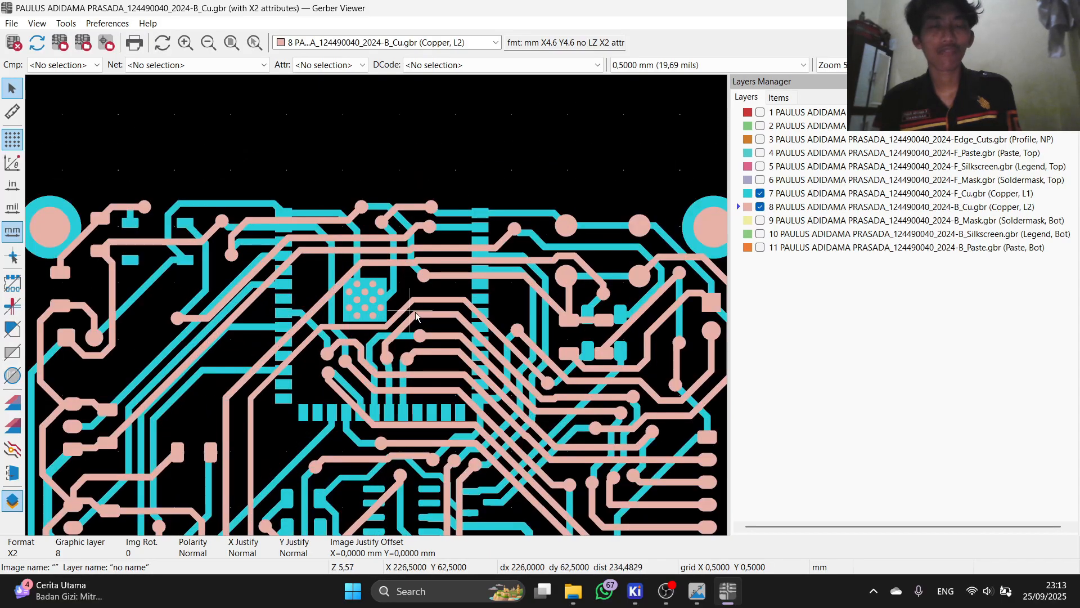
{"action": "scroll", "coordinate": [451, 304], "scroll_direction": "down", "scroll_amount": 2, "text": "shift"}
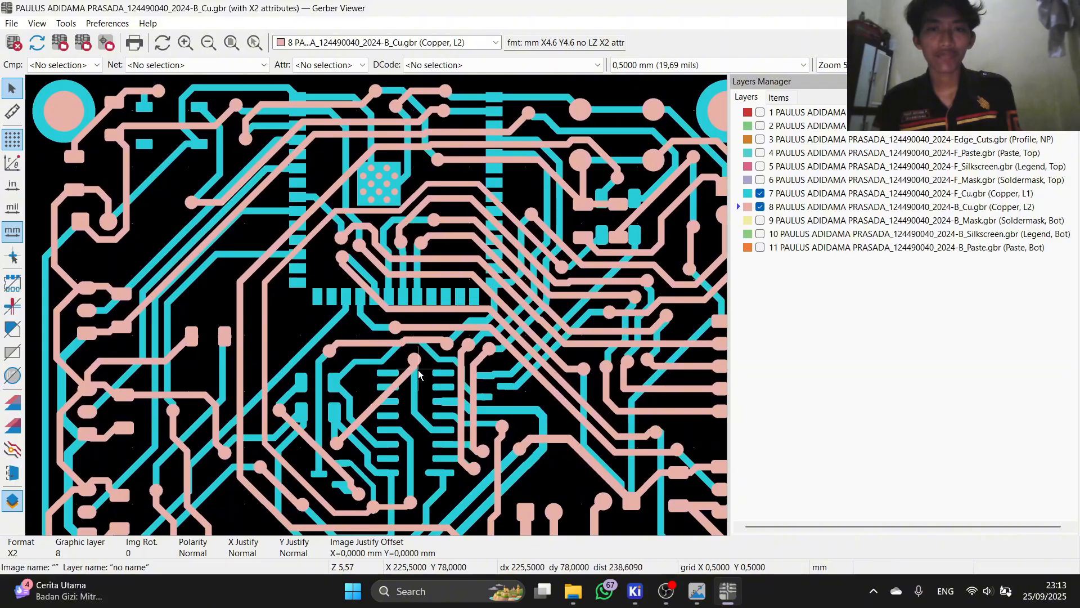
{"action": "scroll", "coordinate": [439, 315], "scroll_direction": "down", "scroll_amount": 2, "text": "shift"}
{"action": "scroll", "coordinate": [422, 325], "scroll_direction": "left", "scroll_amount": 1, "text": "ctrl"}
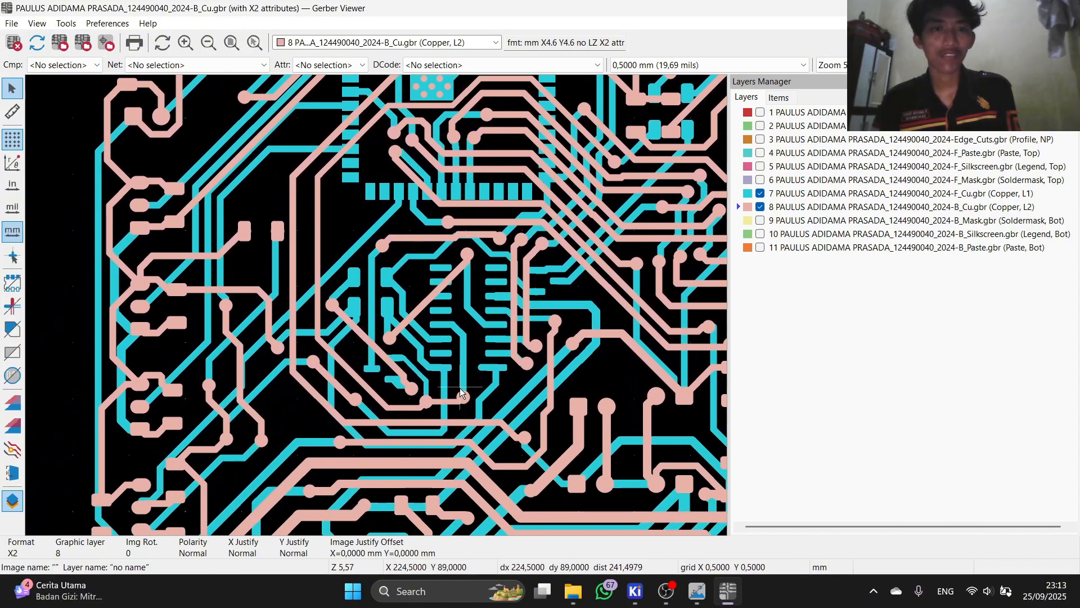
{"action": "scroll", "coordinate": [445, 328], "scroll_direction": "down", "scroll_amount": 2, "text": "shift"}
{"action": "scroll", "coordinate": [461, 329], "scroll_direction": "left", "scroll_amount": 1, "text": "ctrl"}
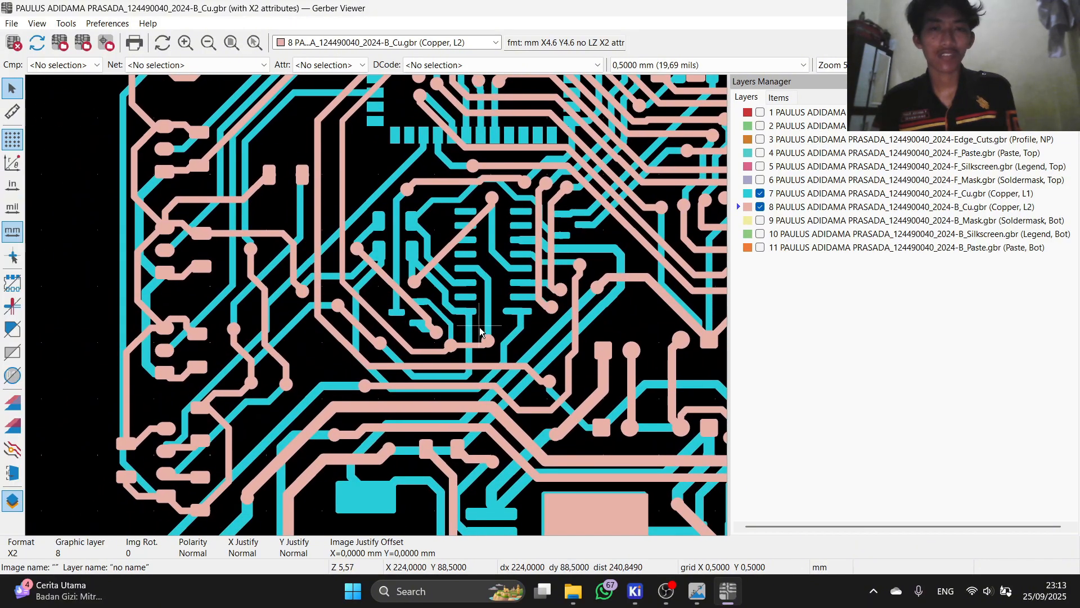
Step: Toggle the B_Cu layer on and off repeatedly to compare it with front copper
{"action": "left_click", "coordinate": [761, 207]}
{"action": "left_click", "coordinate": [761, 207]}
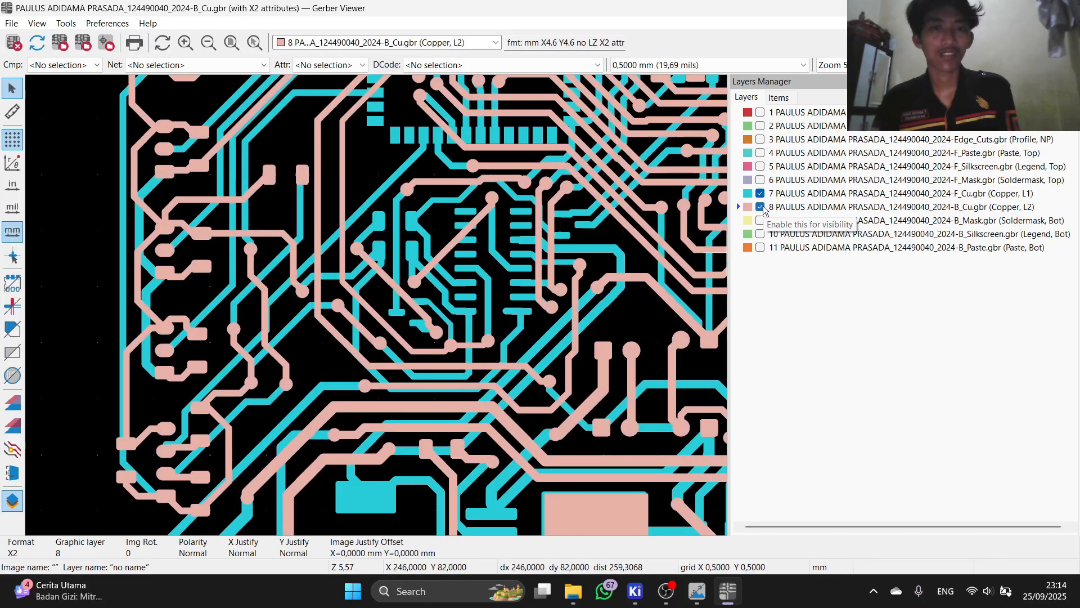
{"action": "left_click", "coordinate": [761, 207]}
{"action": "left_click", "coordinate": [761, 207]}
{"action": "left_click", "coordinate": [761, 207]}
{"action": "left_click", "coordinate": [760, 207]}
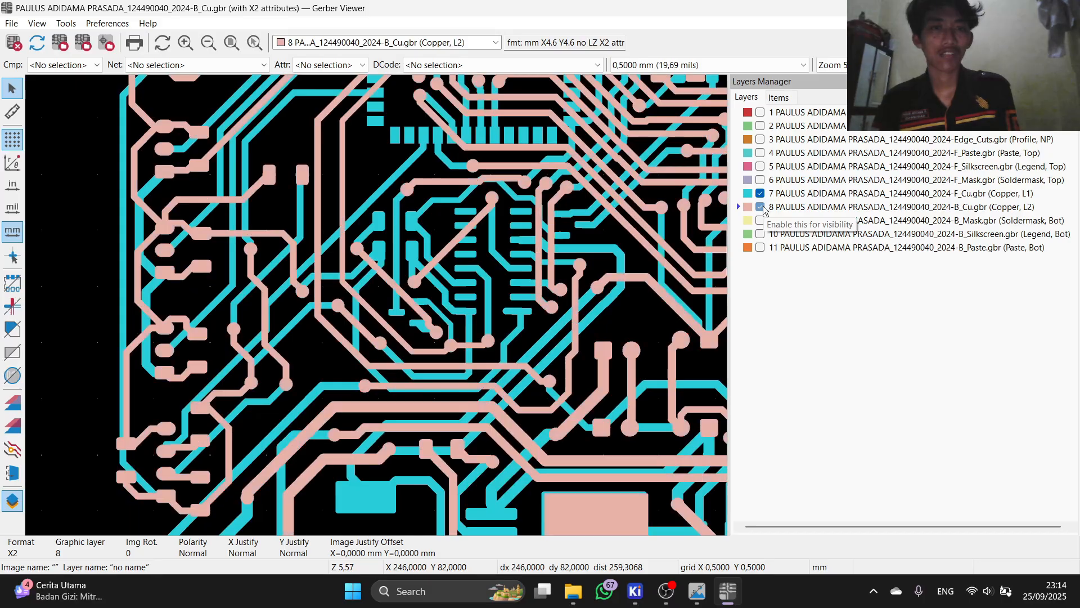
{"action": "left_click", "coordinate": [760, 207]}
{"action": "left_click", "coordinate": [761, 207]}
Step: Zoom around the board with both copper layers shown, then close Gerber Viewer
{"action": "scroll", "coordinate": [377, 310], "scroll_direction": "down", "scroll_amount": 3}
{"action": "scroll", "coordinate": [377, 309], "scroll_direction": "up", "scroll_amount": 2}
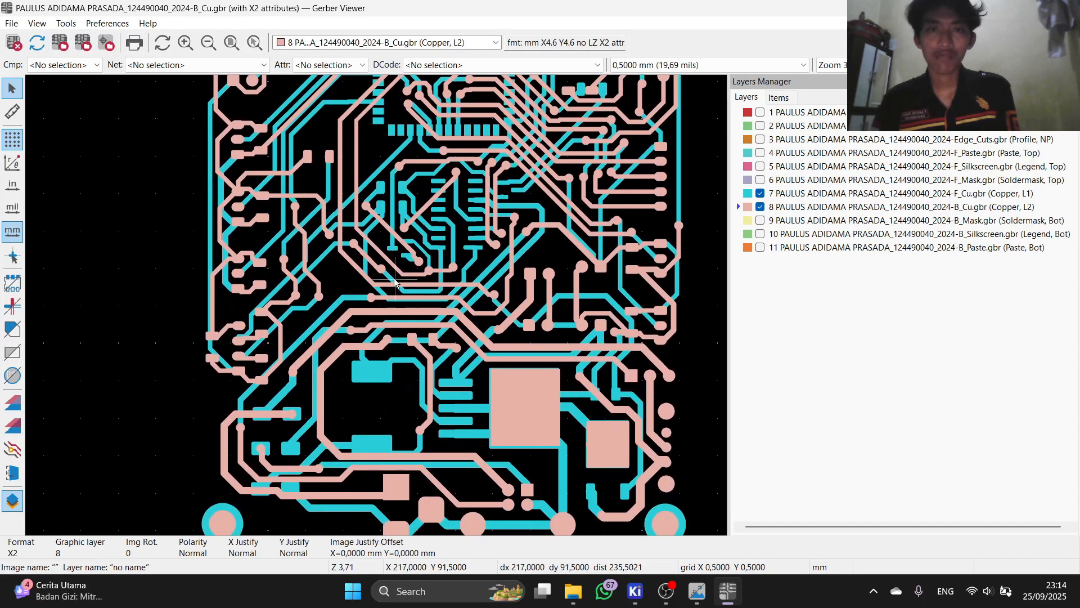
{"action": "scroll", "coordinate": [393, 289], "scroll_direction": "down", "scroll_amount": 2}
{"action": "scroll", "coordinate": [535, 289], "scroll_direction": "up", "scroll_amount": 4}
{"action": "scroll", "coordinate": [377, 308], "scroll_direction": "up", "scroll_amount": 2}
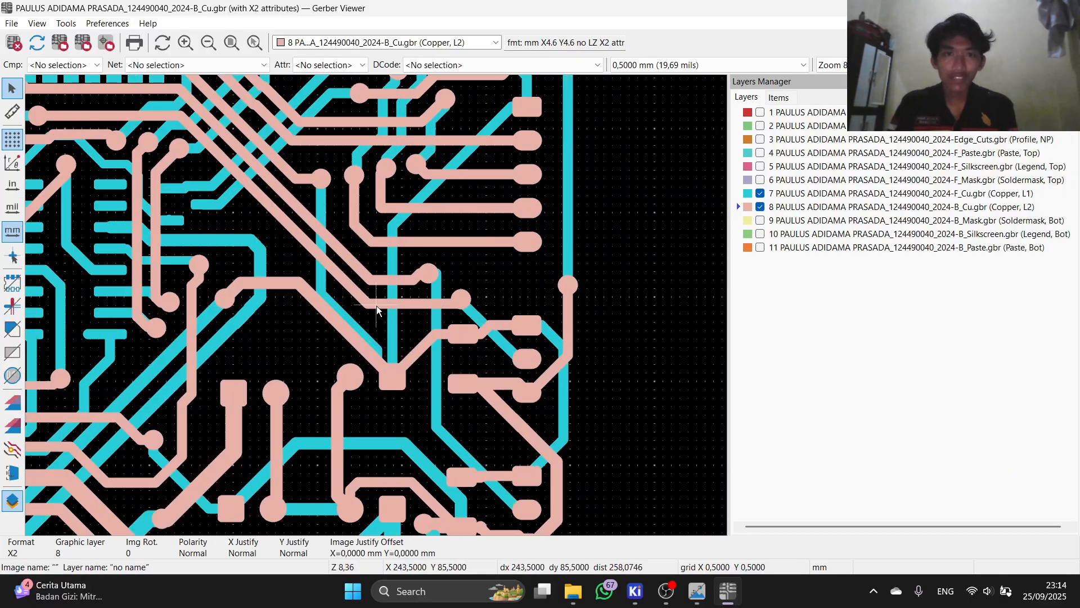
{"action": "scroll", "coordinate": [377, 309], "scroll_direction": "down", "scroll_amount": 3}
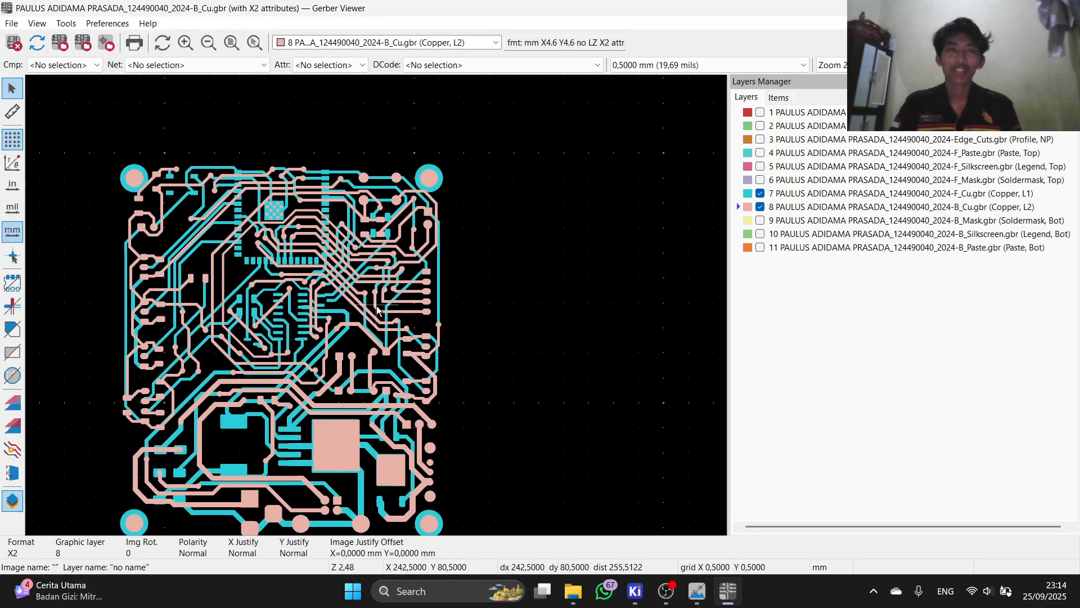
{"action": "scroll", "coordinate": [408, 302], "scroll_direction": "down", "scroll_amount": 1}
{"action": "scroll", "coordinate": [264, 287], "scroll_direction": "up", "scroll_amount": 1}
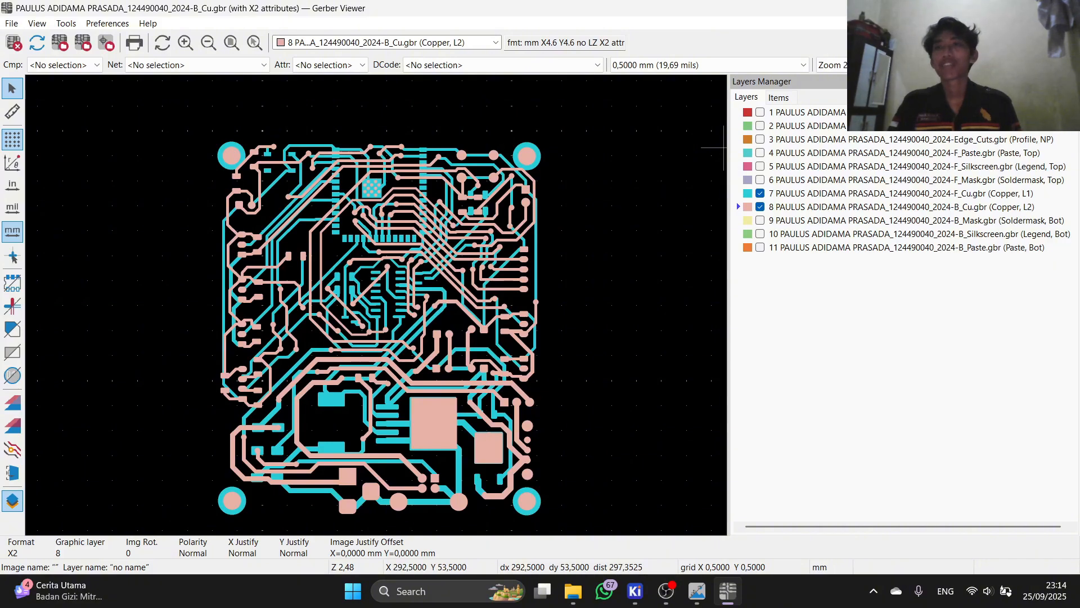
{"action": "left_click", "coordinate": [1067, 8]}
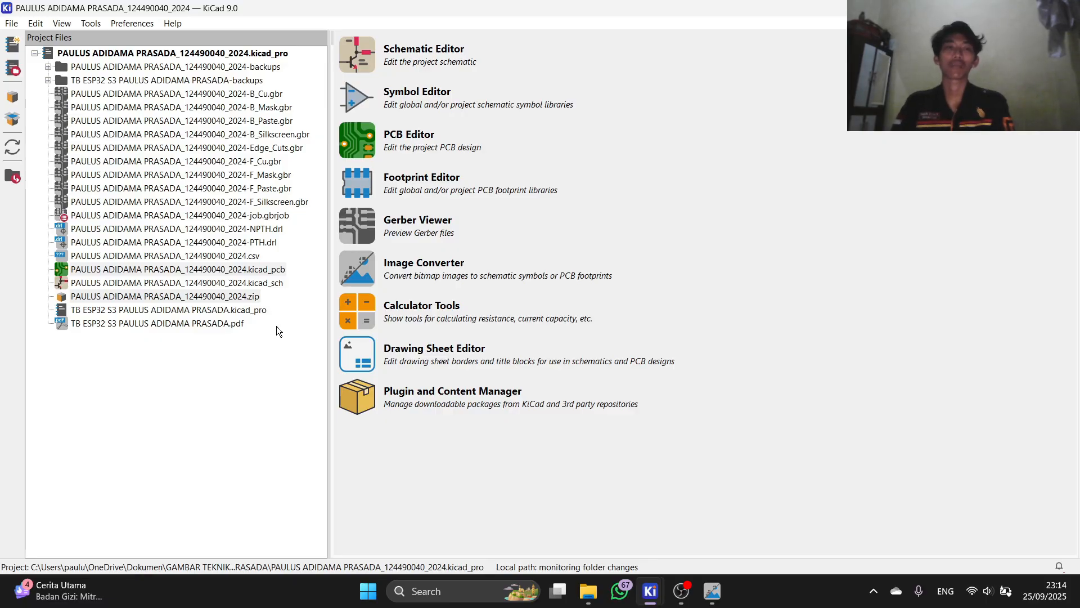
{"action": "left_click", "coordinate": [218, 426]}
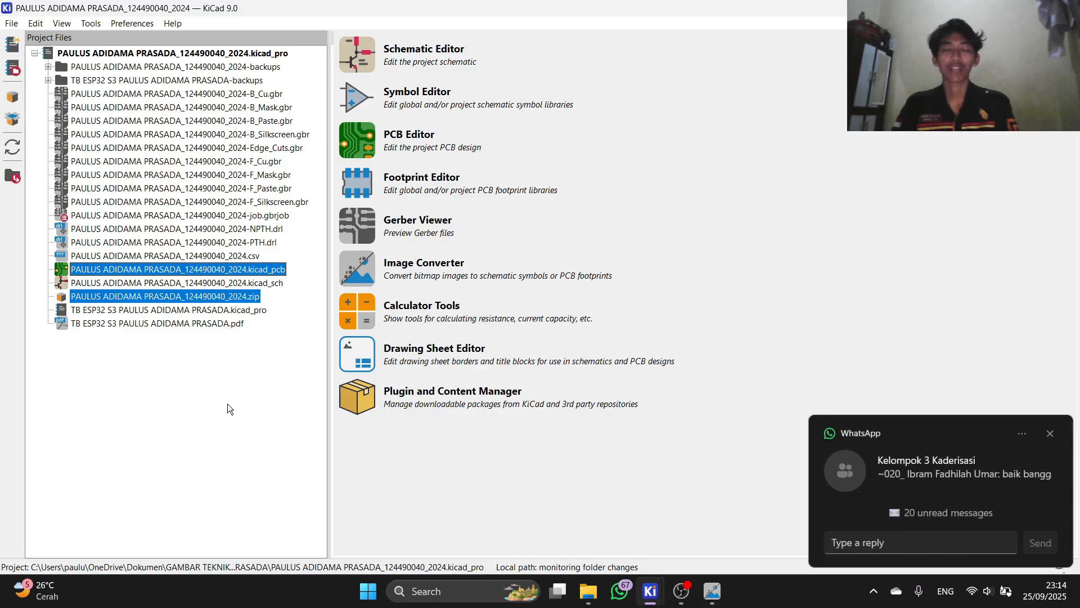
{"action": "left_click", "coordinate": [682, 592]}
{"action": "left_click", "coordinate": [1055, 437]}
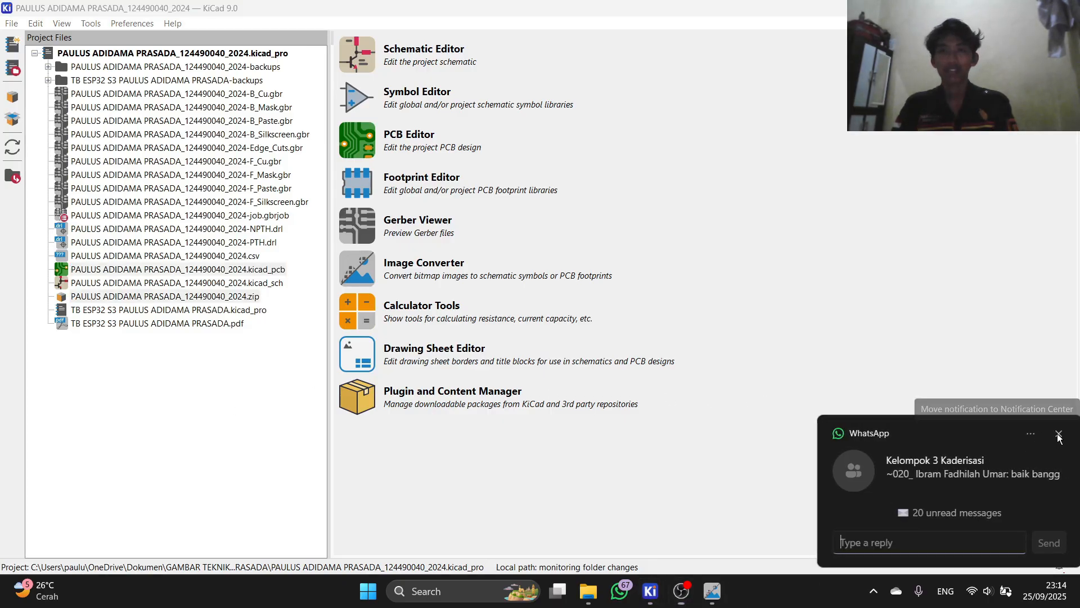